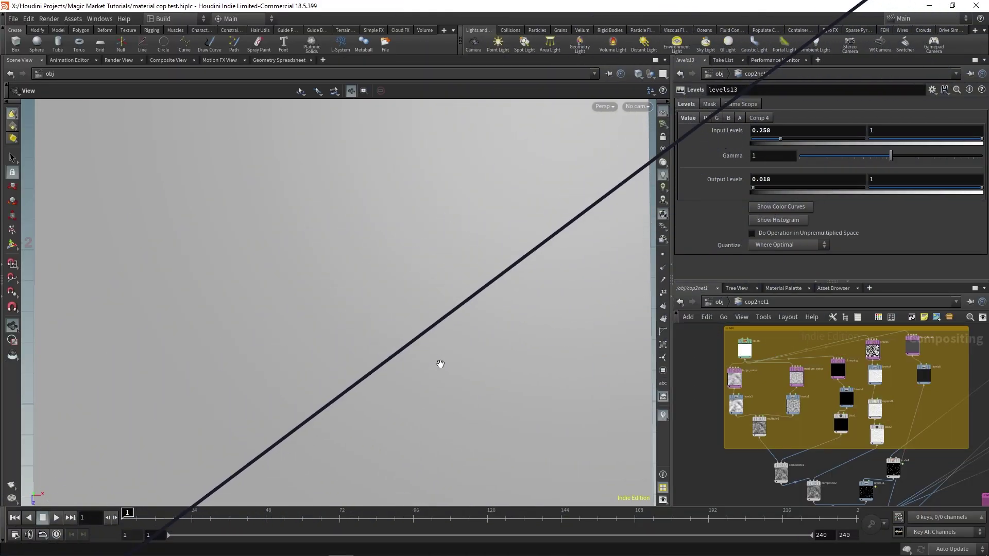
- Go up to the object level, re-enter cop2net1, and show its image output in the composite viewer
{"action": "left_click", "coordinate": [718, 302]}
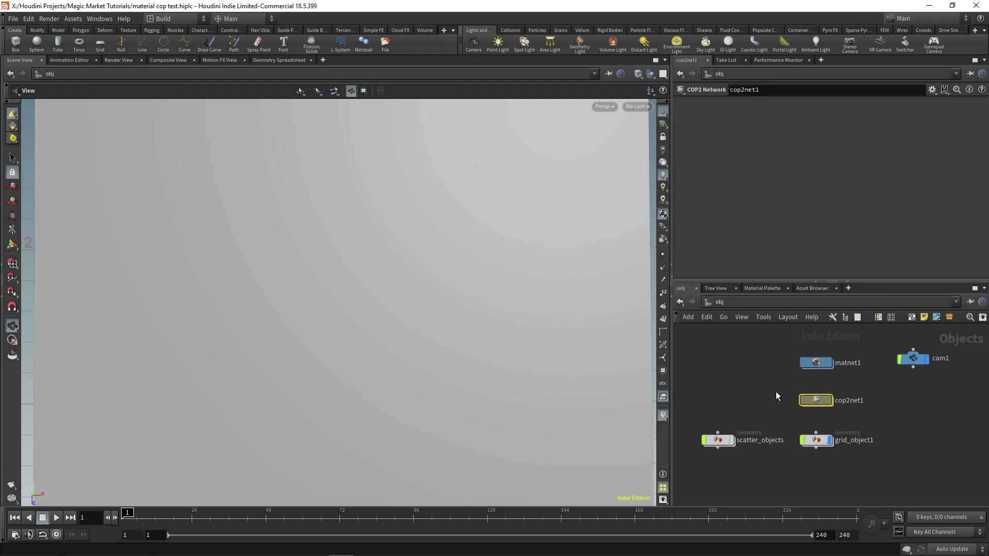
{"action": "middle_click_drag", "start_coordinate": [766, 383], "coordinate": [770, 383]}
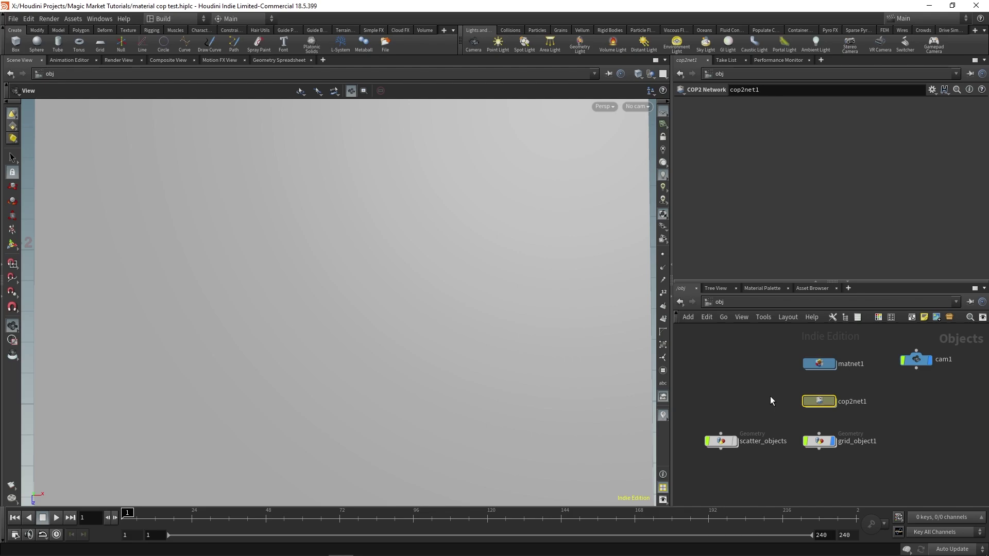
{"action": "double_click", "coordinate": [820, 402]}
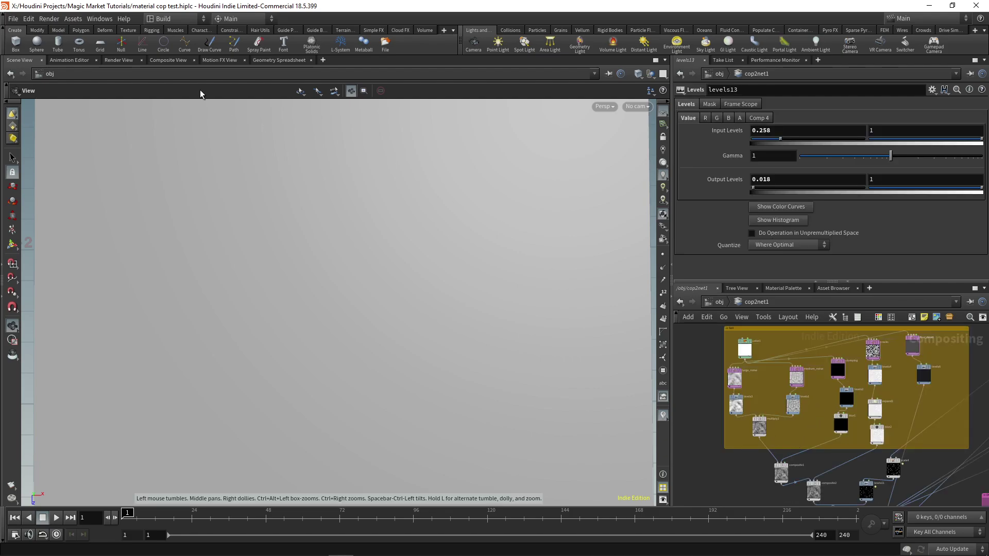
{"action": "left_click", "coordinate": [166, 60]}
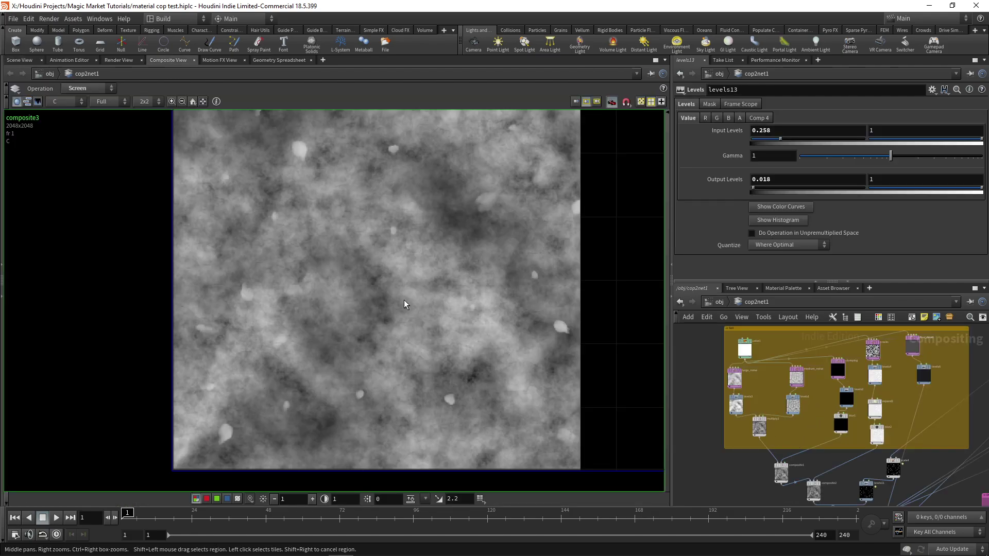
{"action": "scroll", "coordinate": [747, 349], "scroll_direction": "up", "scroll_amount": 2}
- Display the color1 node's output and inspect its colour value in the colour editor
{"action": "left_click", "coordinate": [747, 349]}
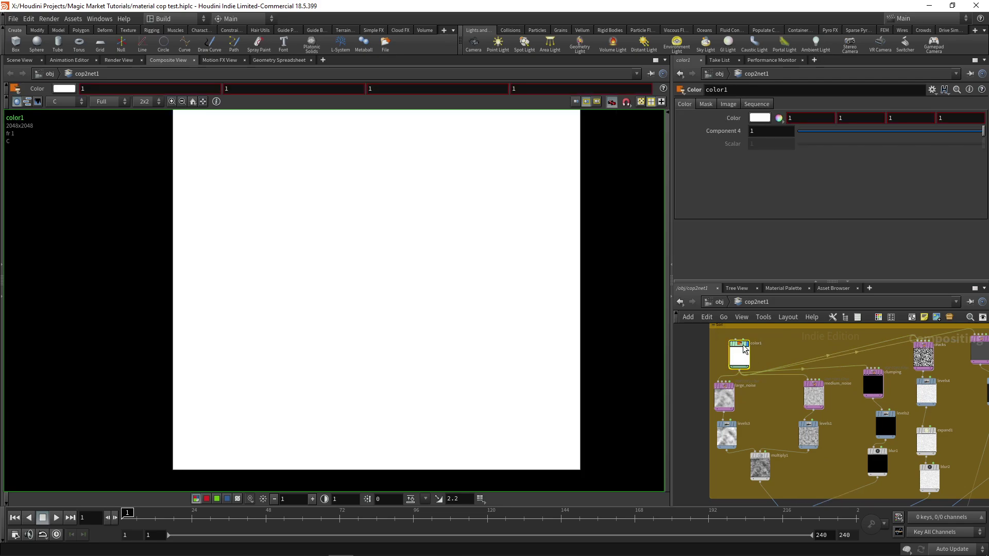
{"action": "scroll", "coordinate": [433, 269], "scroll_direction": "down", "scroll_amount": 2}
{"action": "scroll", "coordinate": [508, 340], "scroll_direction": "up", "scroll_amount": 1}
{"action": "scroll", "coordinate": [735, 386], "scroll_direction": "up", "scroll_amount": 3}
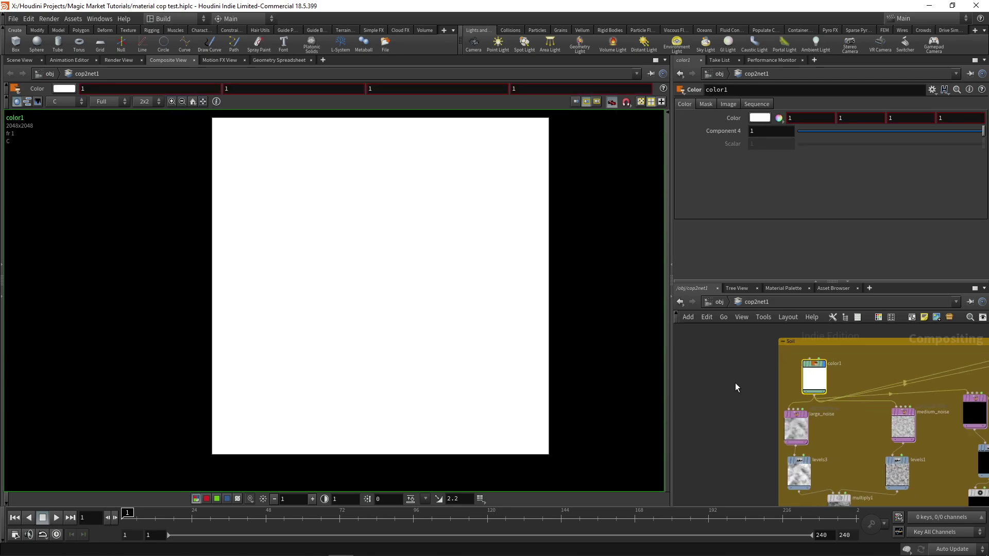
{"action": "scroll", "coordinate": [733, 389], "scroll_direction": "down", "scroll_amount": 2}
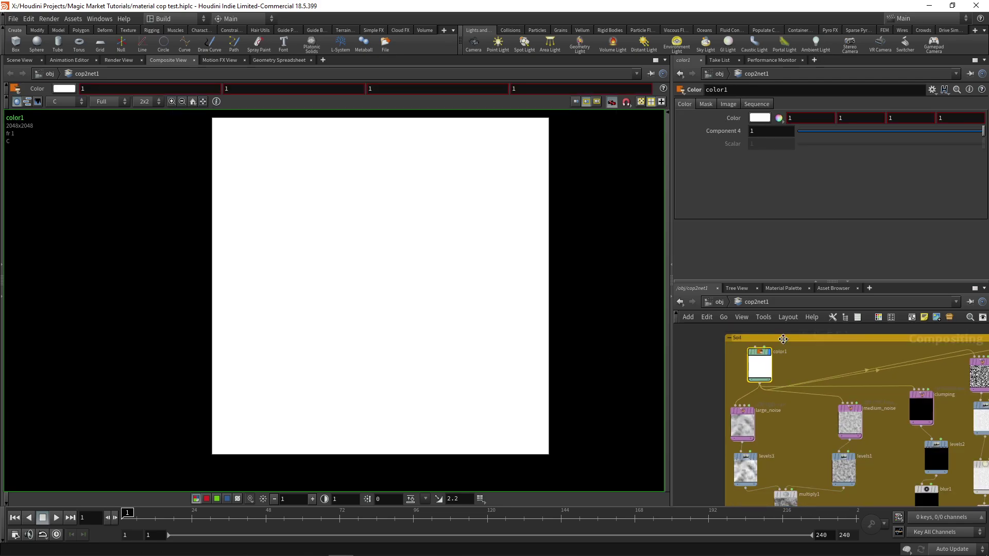
{"action": "left_click", "coordinate": [760, 118]}
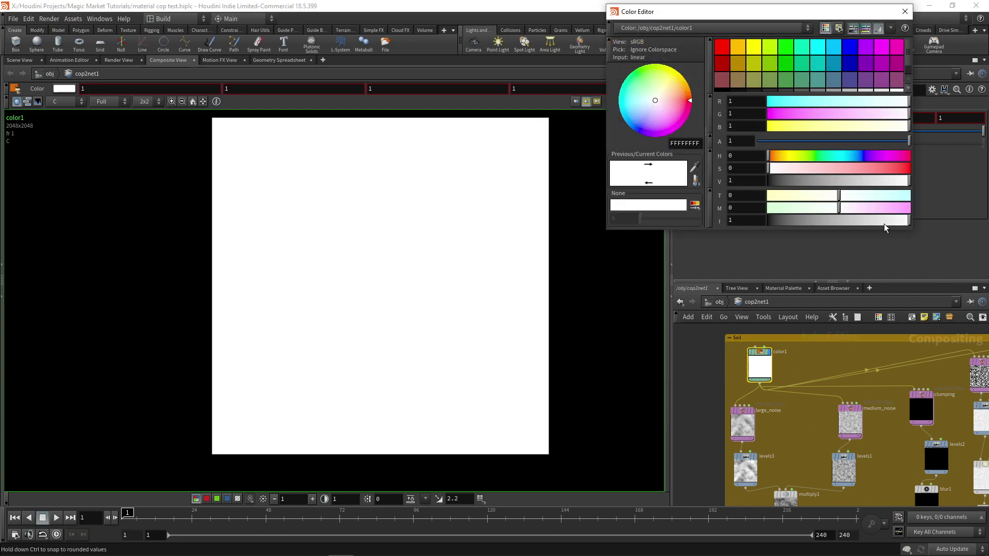
{"action": "left_click", "coordinate": [905, 11]}
- Examine the compositing nodes from the Soil group down through the composite chain to the pink group
{"action": "scroll", "coordinate": [819, 379], "scroll_direction": "down", "scroll_amount": 3}
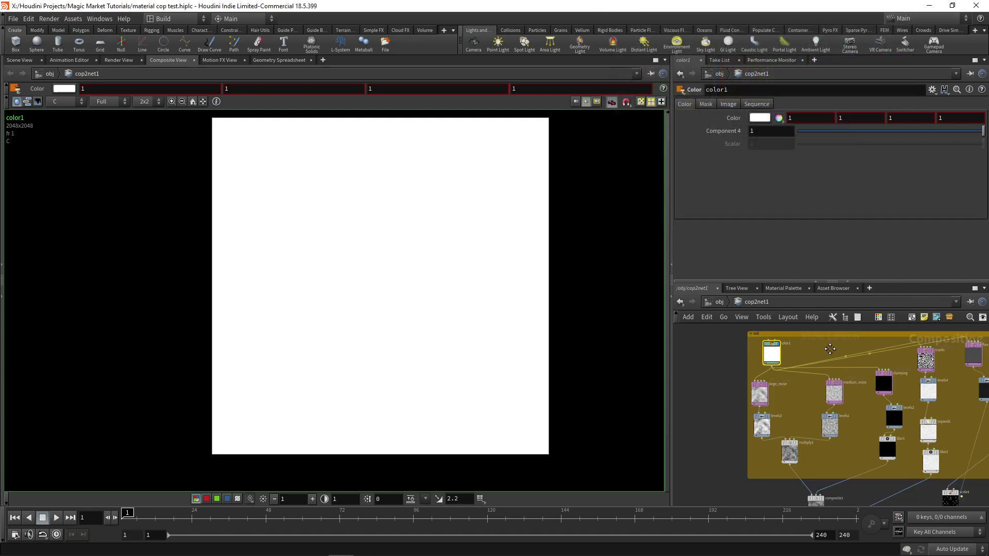
{"action": "middle_click_drag", "start_coordinate": [819, 380], "coordinate": [772, 355]}
{"action": "scroll", "coordinate": [791, 354], "scroll_direction": "down", "scroll_amount": 3}
{"action": "middle_click_drag", "start_coordinate": [811, 428], "coordinate": [793, 389]}
{"action": "scroll", "coordinate": [868, 400], "scroll_direction": "down", "scroll_amount": 2}
{"action": "middle_click_drag", "start_coordinate": [921, 407], "coordinate": [861, 318]}
{"action": "scroll", "coordinate": [816, 427], "scroll_direction": "up", "scroll_amount": 2}
{"action": "middle_click_drag", "start_coordinate": [848, 396], "coordinate": [824, 435]}
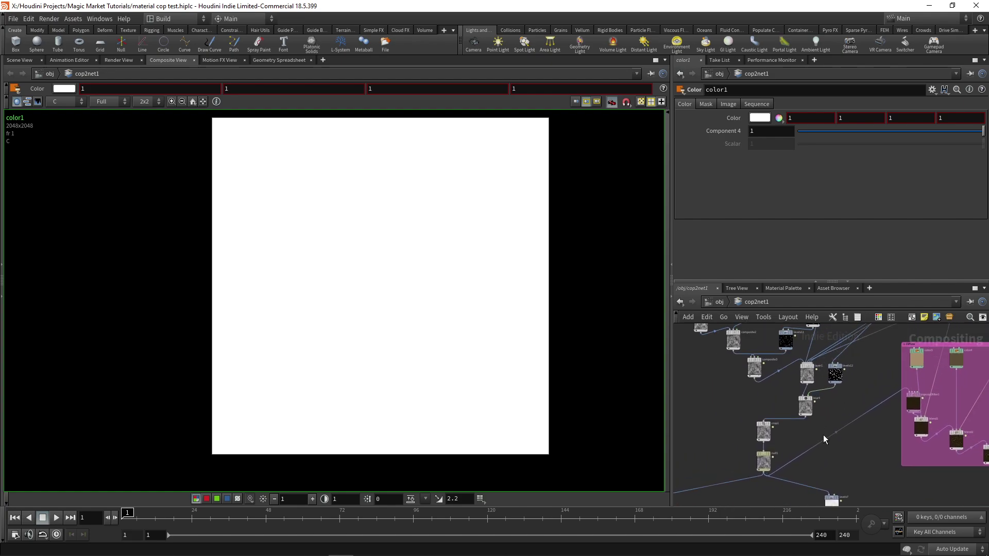
{"action": "scroll", "coordinate": [825, 436], "scroll_direction": "down", "scroll_amount": 2}
{"action": "middle_click_drag", "start_coordinate": [854, 395], "coordinate": [844, 415]}
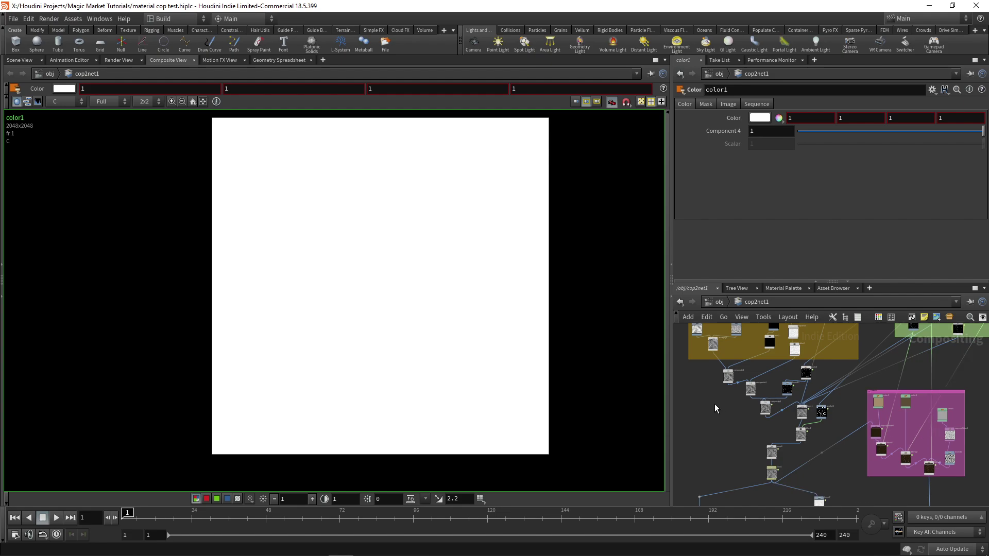
- Return to the Soil group and open the internal network of the large_noise VOP filter
{"action": "middle_click_drag", "start_coordinate": [718, 410], "coordinate": [749, 483]}
{"action": "scroll", "coordinate": [744, 359], "scroll_direction": "up", "scroll_amount": 4}
{"action": "middle_click_drag", "start_coordinate": [747, 357], "coordinate": [784, 375]}
{"action": "scroll", "coordinate": [783, 375], "scroll_direction": "up", "scroll_amount": 1}
{"action": "scroll", "coordinate": [781, 425], "scroll_direction": "up", "scroll_amount": 3}
{"action": "middle_click_drag", "start_coordinate": [780, 424], "coordinate": [802, 401]}
{"action": "scroll", "coordinate": [798, 387], "scroll_direction": "down", "scroll_amount": 2}
{"action": "scroll", "coordinate": [794, 399], "scroll_direction": "up", "scroll_amount": 1}
{"action": "left_click", "coordinate": [740, 394]}
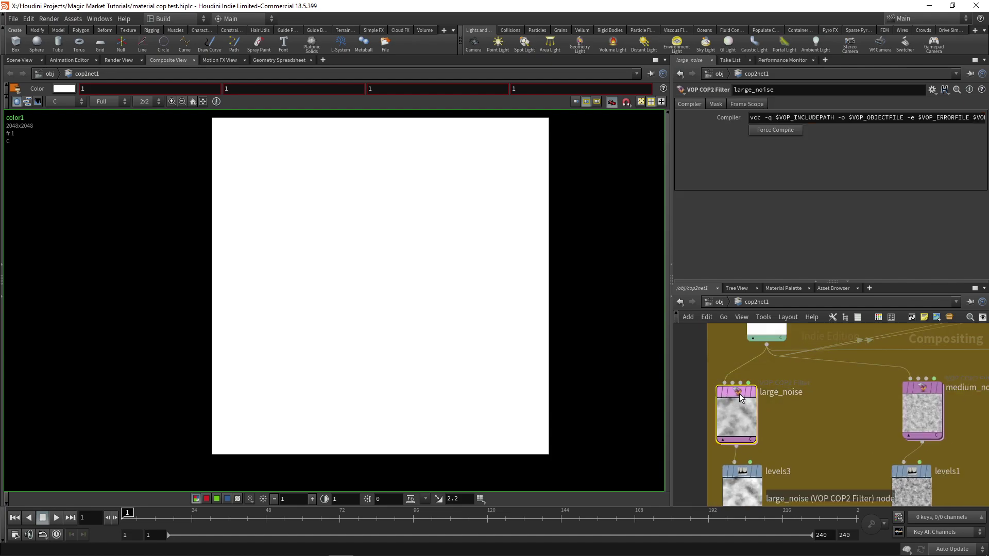
{"action": "double_click", "coordinate": [738, 395]}
- Rearrange the large_noise nodes into a left-to-right flow from global1 through floattovec1, unifiednoise_static1 and vectofloat1 to output1
{"action": "middle_click_drag", "start_coordinate": [774, 373], "coordinate": [783, 349]}
{"action": "scroll", "coordinate": [783, 349], "scroll_direction": "down", "scroll_amount": 3}
{"action": "middle_click_drag", "start_coordinate": [902, 358], "coordinate": [828, 372]}
{"action": "left_click_drag", "start_coordinate": [827, 372], "coordinate": [951, 357]}
{"action": "left_click_drag", "start_coordinate": [777, 355], "coordinate": [834, 348]}
{"action": "left_click_drag", "start_coordinate": [725, 406], "coordinate": [730, 418]}
{"action": "middle_click_drag", "start_coordinate": [700, 378], "coordinate": [747, 370]}
{"action": "scroll", "coordinate": [762, 371], "scroll_direction": "down", "scroll_amount": 1}
{"action": "left_click_drag", "start_coordinate": [693, 494], "coordinate": [743, 356]}
{"action": "left_click_drag", "start_coordinate": [764, 444], "coordinate": [818, 381]}
{"action": "middle_click_drag", "start_coordinate": [817, 381], "coordinate": [780, 379]}
{"action": "left_click_drag", "start_coordinate": [819, 466], "coordinate": [858, 336]}
{"action": "middle_click_drag", "start_coordinate": [896, 405], "coordinate": [867, 415]}
{"action": "left_click_drag", "start_coordinate": [873, 356], "coordinate": [874, 355]}
{"action": "middle_click_drag", "start_coordinate": [867, 410], "coordinate": [853, 404]}
{"action": "left_click_drag", "start_coordinate": [899, 368], "coordinate": [941, 369]}
{"action": "middle_click_drag", "start_coordinate": [830, 396], "coordinate": [864, 396]}
{"action": "scroll", "coordinate": [766, 349], "scroll_direction": "up", "scroll_amount": 3}
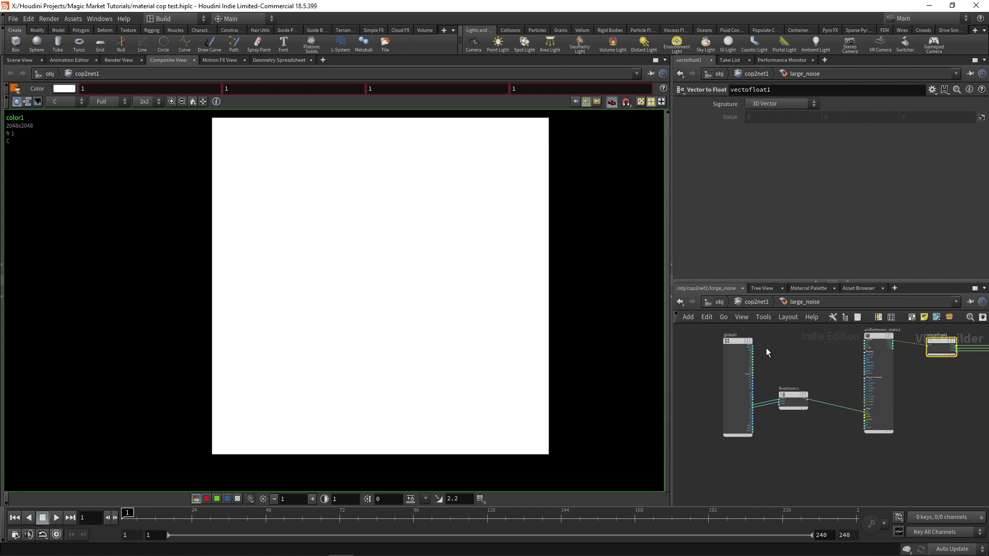
- Examine the global1 outputs wired to floattovec1 and the vector connection into the noise node's pos input
{"action": "left_click", "coordinate": [741, 341]}
{"action": "middle_click_drag", "start_coordinate": [741, 341], "coordinate": [792, 358]}
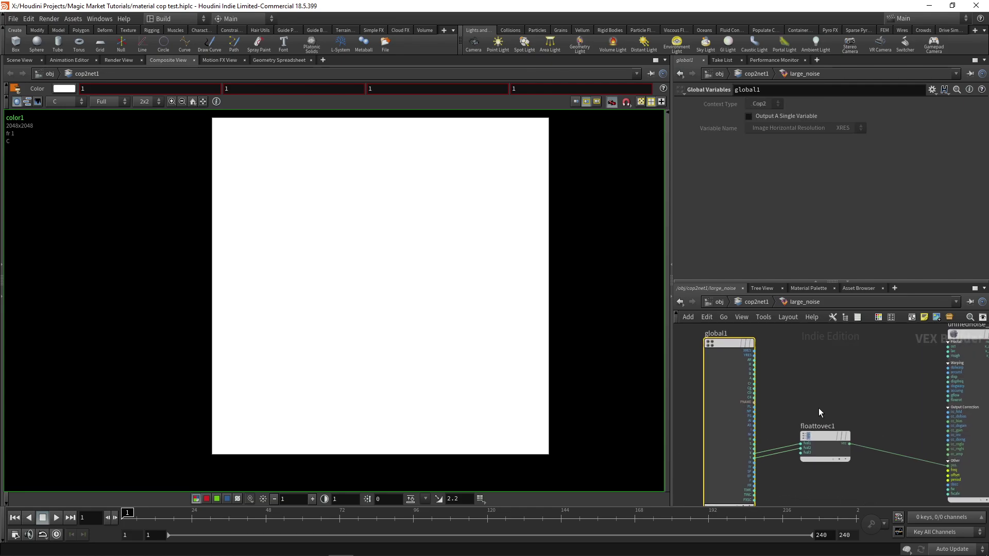
{"action": "scroll", "coordinate": [825, 409], "scroll_direction": "up", "scroll_amount": 6}
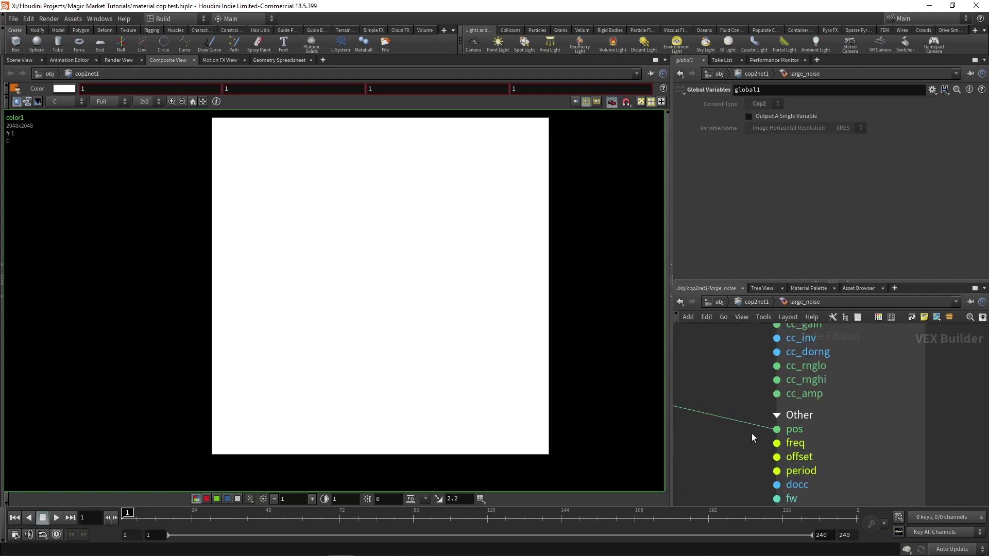
{"action": "scroll", "coordinate": [729, 392], "scroll_direction": "down", "scroll_amount": 3}
{"action": "middle_click_drag", "start_coordinate": [716, 382], "coordinate": [907, 418]}
{"action": "scroll", "coordinate": [728, 361], "scroll_direction": "down", "scroll_amount": 1}
{"action": "middle_click_drag", "start_coordinate": [729, 361], "coordinate": [863, 369]}
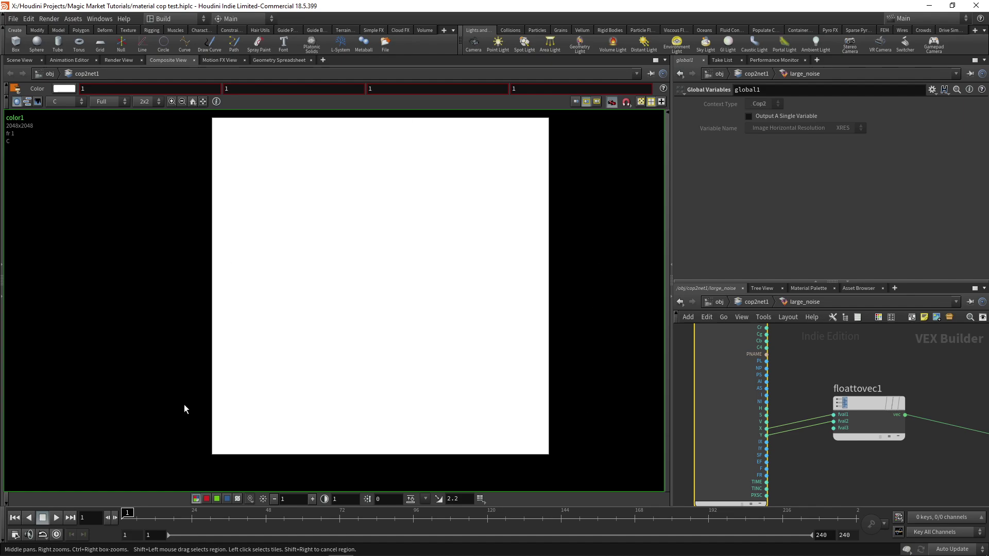
{"action": "scroll", "coordinate": [865, 405], "scroll_direction": "down", "scroll_amount": 2}
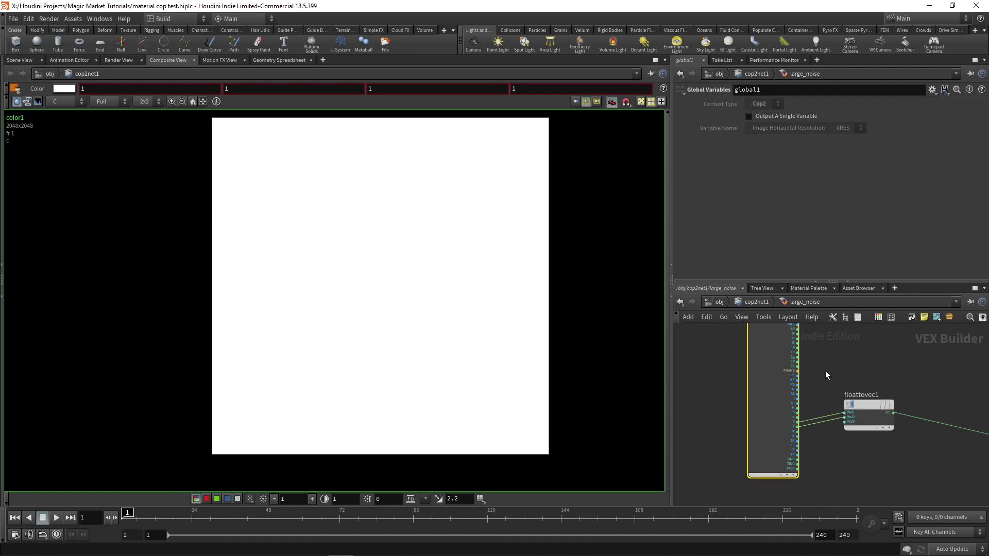
{"action": "middle_click_drag", "start_coordinate": [823, 359], "coordinate": [791, 364]}
{"action": "scroll", "coordinate": [786, 438], "scroll_direction": "up", "scroll_amount": 2}
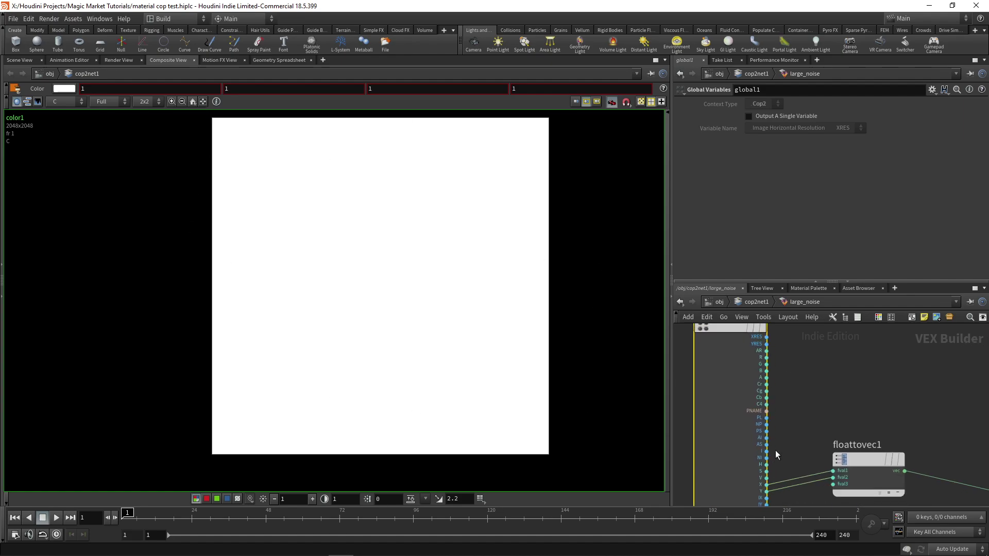
{"action": "middle_click_drag", "start_coordinate": [795, 429], "coordinate": [780, 377]}
{"action": "scroll", "coordinate": [787, 375], "scroll_direction": "down", "scroll_amount": 1}
{"action": "scroll", "coordinate": [792, 388], "scroll_direction": "up", "scroll_amount": 1}
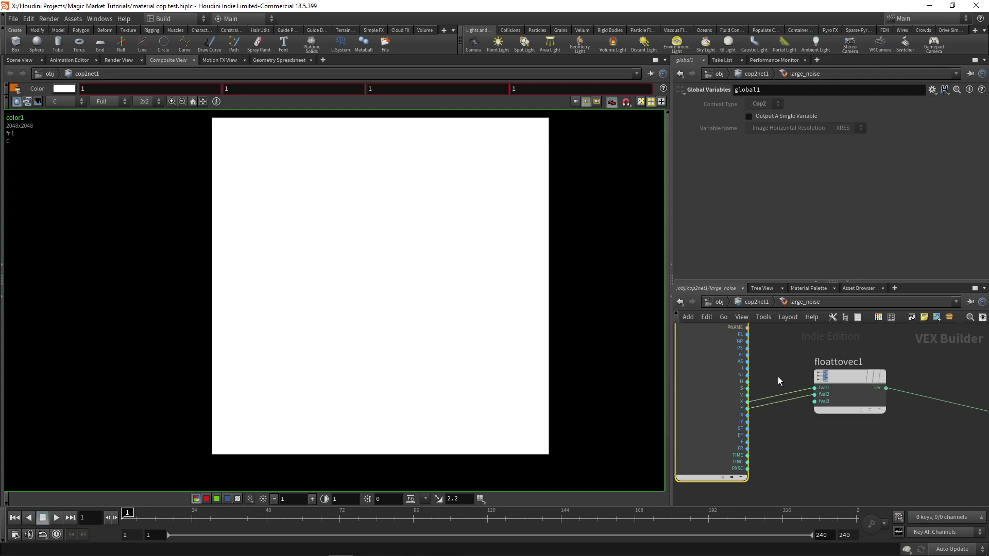
- Inspect the floattovec1 parameters and how its vector output continues to the unified noise node
{"action": "left_click", "coordinate": [839, 389]}
{"action": "left_click_drag", "start_coordinate": [842, 384], "coordinate": [841, 390]}
{"action": "scroll", "coordinate": [754, 409], "scroll_direction": "up", "scroll_amount": 1}
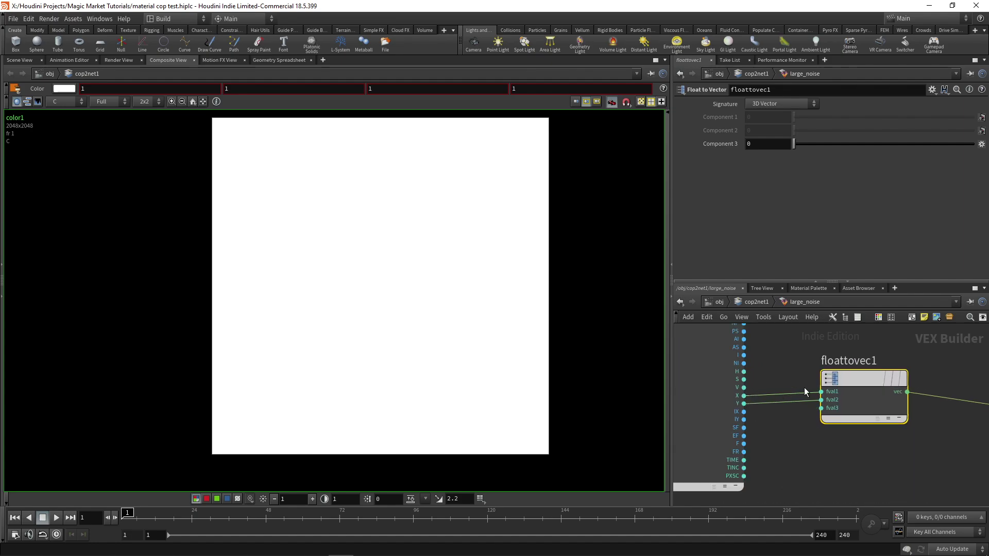
{"action": "left_click", "coordinate": [713, 407]}
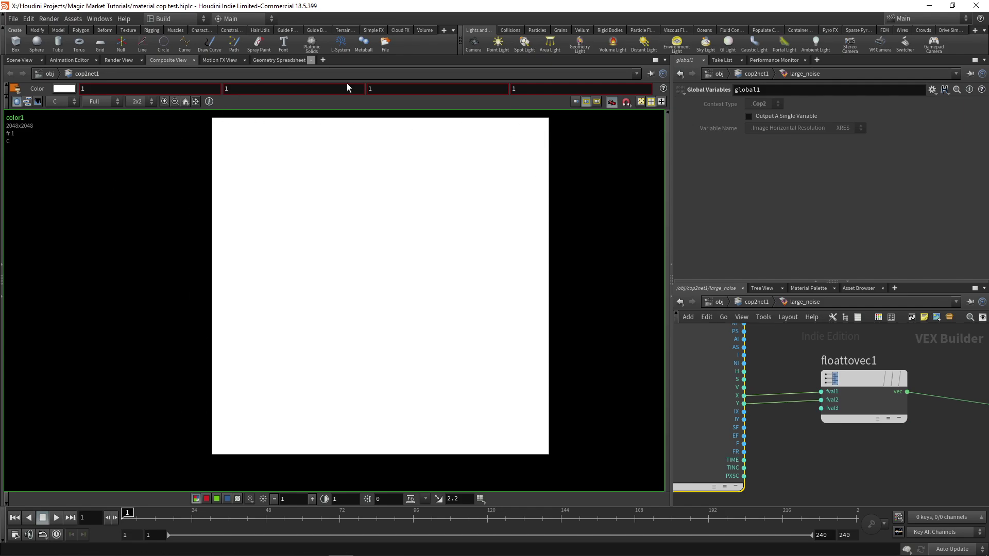
{"action": "left_click", "coordinate": [864, 397]}
{"action": "scroll", "coordinate": [905, 346], "scroll_direction": "down", "scroll_amount": 1}
{"action": "scroll", "coordinate": [893, 347], "scroll_direction": "down", "scroll_amount": 2}
{"action": "middle_click_drag", "start_coordinate": [904, 346], "coordinate": [870, 346]}
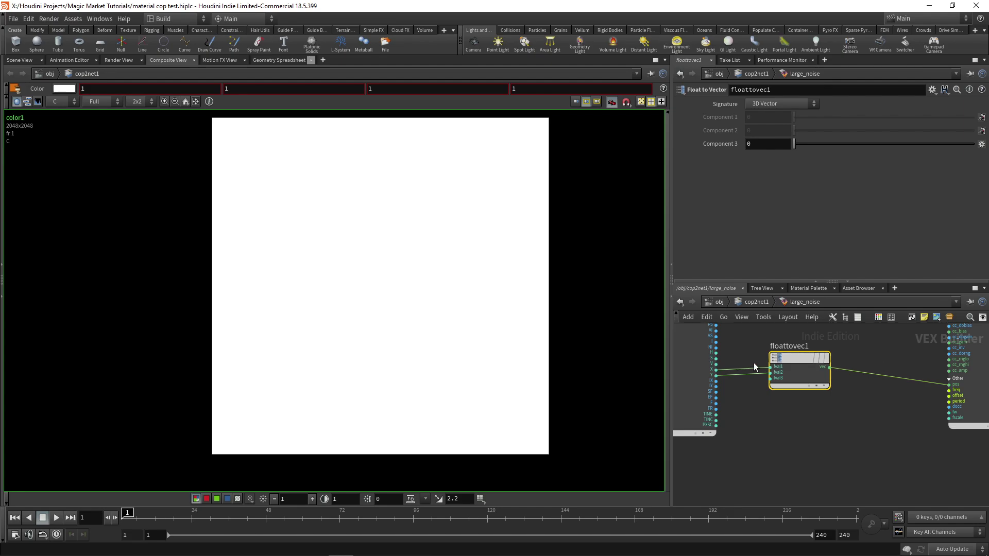
{"action": "middle_click_drag", "start_coordinate": [940, 382], "coordinate": [807, 372]}
{"action": "scroll", "coordinate": [807, 372], "scroll_direction": "down", "scroll_amount": 3}
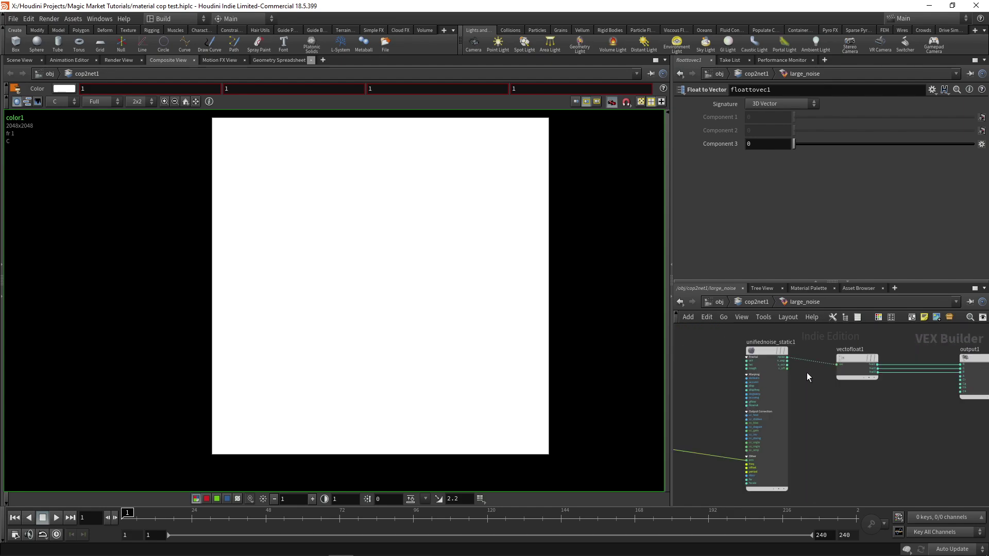
- Review unifiednoise_static1 and the vectofloat1 component outputs connected to output1's R, G and B inputs
{"action": "left_click", "coordinate": [768, 352]}
{"action": "middle_click_drag", "start_coordinate": [894, 410], "coordinate": [846, 428]}
{"action": "scroll", "coordinate": [805, 387], "scroll_direction": "up", "scroll_amount": 3}
{"action": "left_click", "coordinate": [882, 396]}
{"action": "scroll", "coordinate": [866, 418], "scroll_direction": "up", "scroll_amount": 3}
{"action": "scroll", "coordinate": [772, 426], "scroll_direction": "down", "scroll_amount": 1}
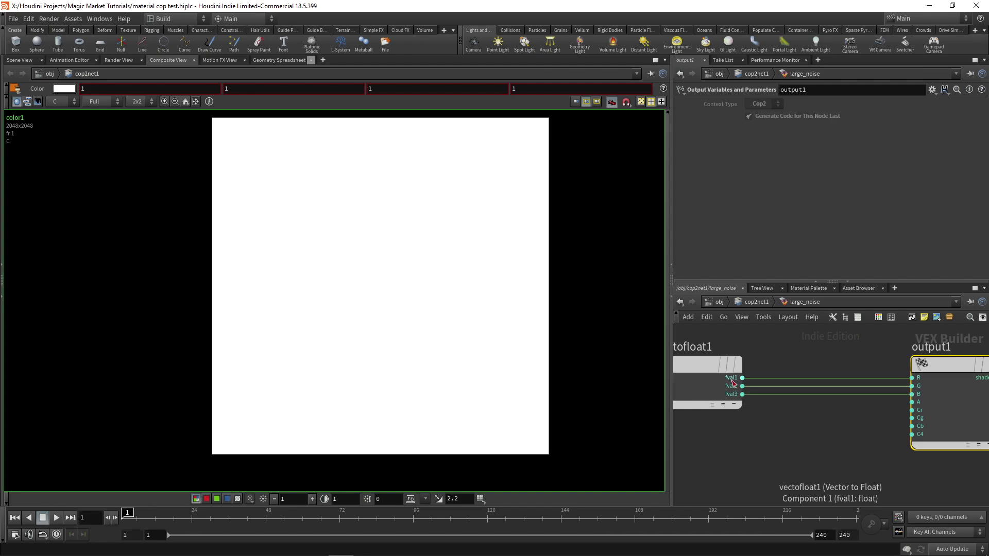
{"action": "scroll", "coordinate": [763, 449], "scroll_direction": "down", "scroll_amount": 2}
{"action": "middle_click_drag", "start_coordinate": [750, 440], "coordinate": [933, 436]}
{"action": "middle_click_drag", "start_coordinate": [936, 471], "coordinate": [784, 455]}
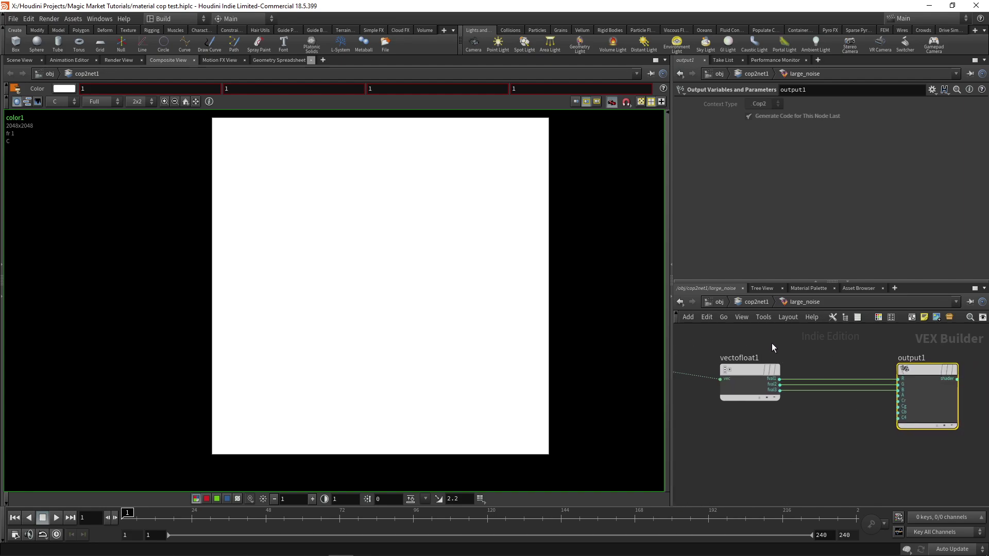
- Return to cop2net1 and display the large_noise output in the composite viewer
{"action": "left_click", "coordinate": [756, 304]}
{"action": "scroll", "coordinate": [825, 384], "scroll_direction": "down", "scroll_amount": 2}
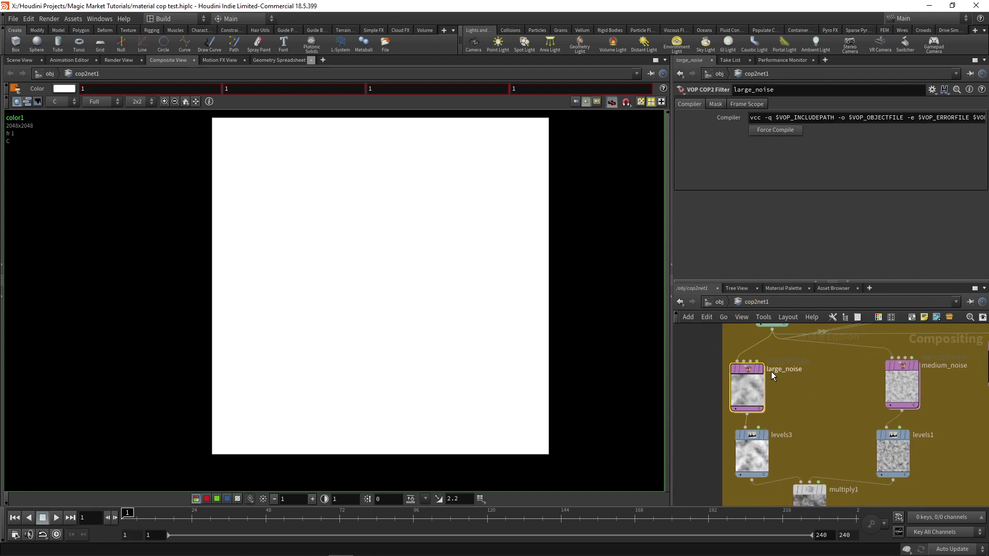
{"action": "left_click", "coordinate": [764, 375]}
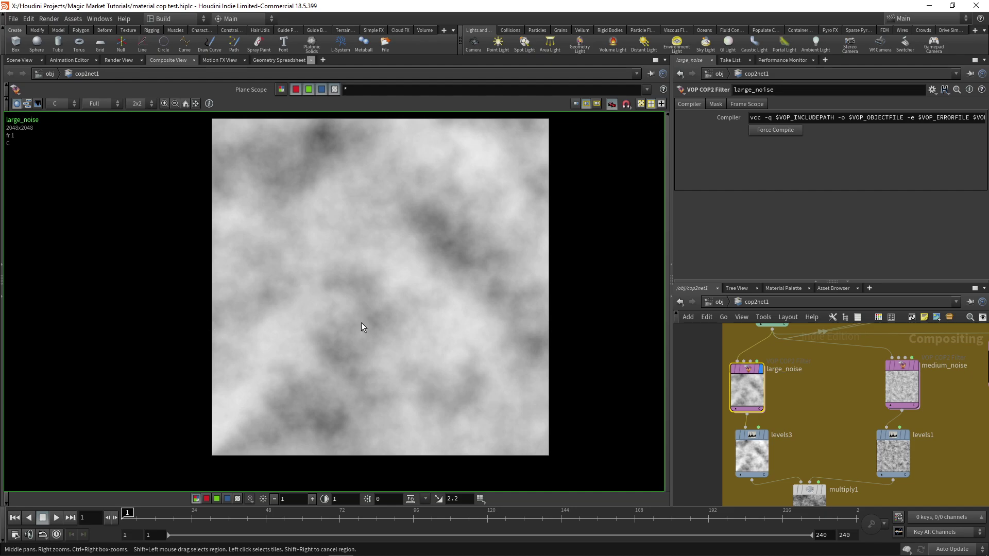
- Display the levels3 output and inspect its input and output level settings
{"action": "left_click", "coordinate": [766, 436]}
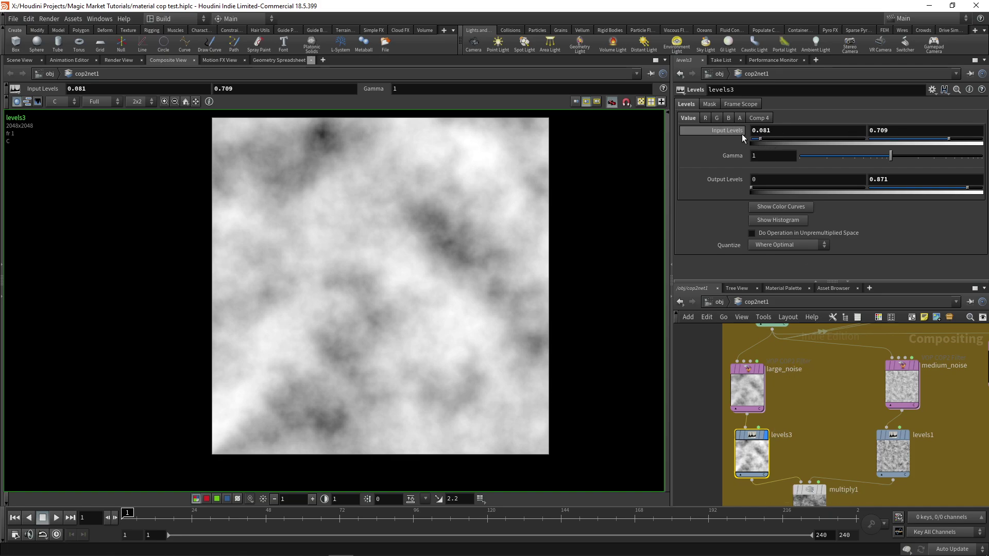
{"action": "scroll", "coordinate": [369, 216], "scroll_direction": "up", "scroll_amount": 2}
{"action": "scroll", "coordinate": [369, 215], "scroll_direction": "down", "scroll_amount": 1}
{"action": "mouse_move", "coordinate": [370, 215]}
{"action": "middle_mouse_down"}
{"action": "mouse_move", "coordinate": [358, 182]}
{"action": "mouse_move", "coordinate": [381, 222]}
{"action": "middle_mouse_up"}
{"action": "scroll", "coordinate": [381, 212], "scroll_direction": "down", "scroll_amount": 1}
{"action": "middle_click_drag", "start_coordinate": [821, 428], "coordinate": [773, 408]}
- Display the medium_noise output and open its internal network, shifting the floattovec1 node downward
{"action": "left_click", "coordinate": [872, 348]}
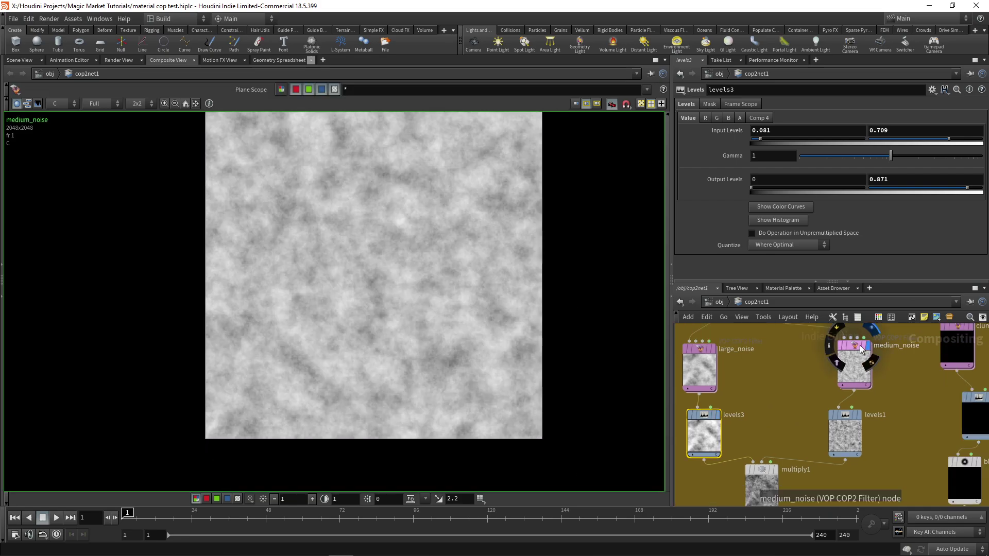
{"action": "double_click", "coordinate": [855, 350]}
{"action": "scroll", "coordinate": [768, 396], "scroll_direction": "up", "scroll_amount": 4}
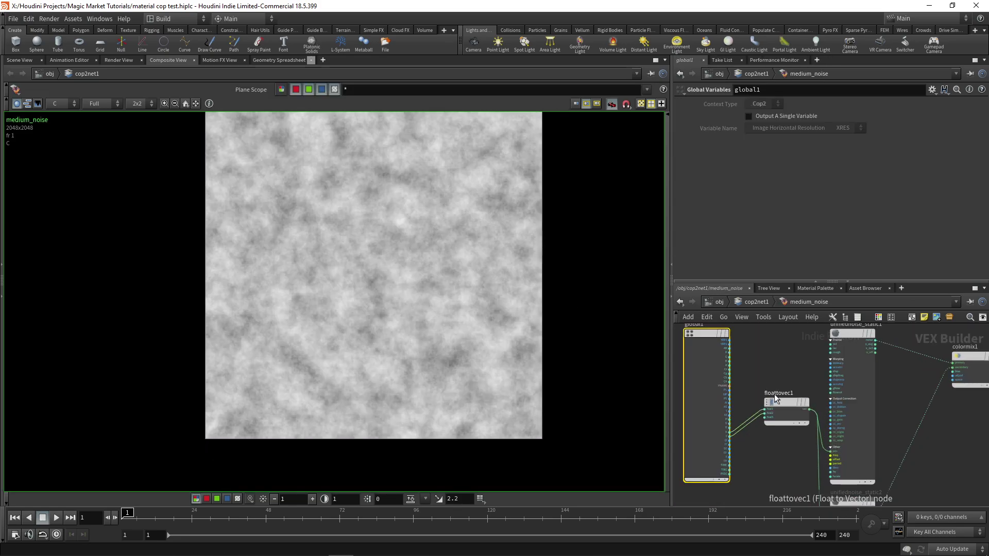
{"action": "left_click_drag", "start_coordinate": [786, 404], "coordinate": [775, 433]}
{"action": "scroll", "coordinate": [779, 396], "scroll_direction": "down", "scroll_amount": 1}
{"action": "middle_click_drag", "start_coordinate": [778, 389], "coordinate": [756, 396]}
- Compare the frequency, offset and fractal settings of unifiednoise_static1 and unifiednoise_static2
{"action": "left_click", "coordinate": [818, 356]}
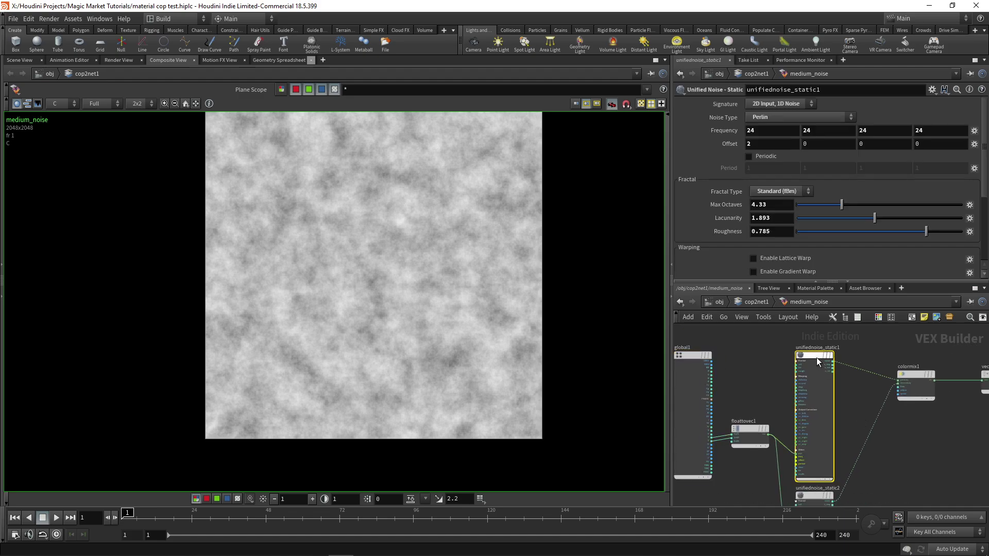
{"action": "left_click", "coordinate": [815, 496]}
{"action": "scroll", "coordinate": [814, 361], "scroll_direction": "up", "scroll_amount": 1}
{"action": "middle_click_drag", "start_coordinate": [814, 361], "coordinate": [768, 360]}
{"action": "left_click", "coordinate": [767, 353]}
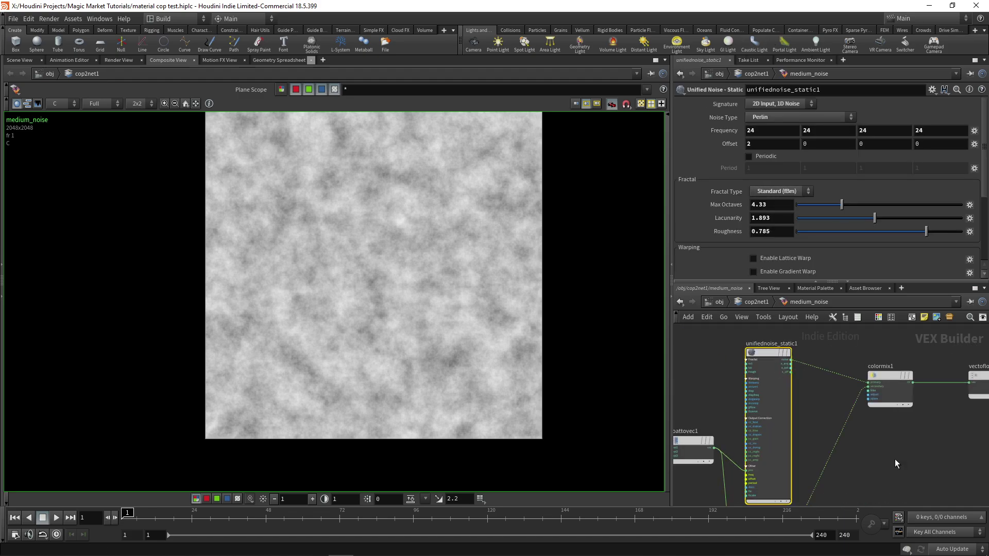
{"action": "scroll", "coordinate": [882, 470], "scroll_direction": "down", "scroll_amount": 2}
{"action": "left_click", "coordinate": [818, 492]}
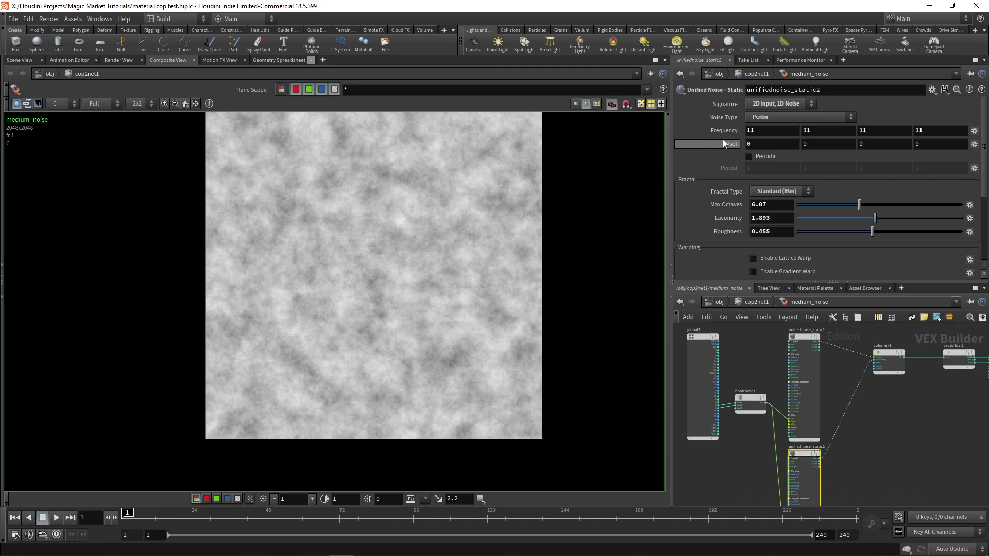
- Inspect colormix1's bias settings and its path through vectofloat1 to output1, checking the blended noise image
{"action": "middle_click_drag", "start_coordinate": [900, 417], "coordinate": [845, 472]}
{"action": "scroll", "coordinate": [845, 472], "scroll_direction": "up", "scroll_amount": 2}
{"action": "left_click", "coordinate": [833, 384]}
{"action": "scroll", "coordinate": [821, 433], "scroll_direction": "up", "scroll_amount": 2}
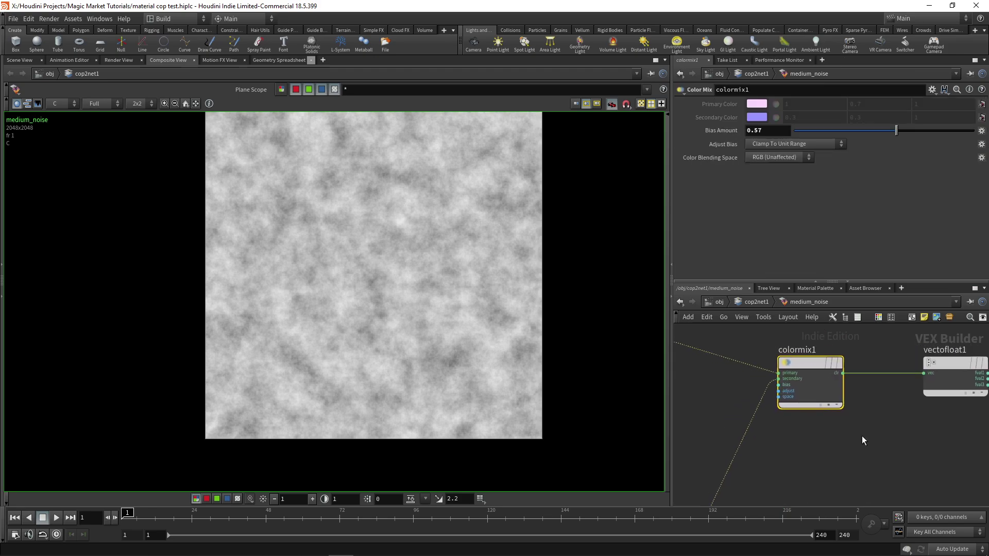
{"action": "scroll", "coordinate": [390, 231], "scroll_direction": "up", "scroll_amount": 1}
{"action": "scroll", "coordinate": [390, 229], "scroll_direction": "up", "scroll_amount": 1}
{"action": "scroll", "coordinate": [411, 270], "scroll_direction": "down", "scroll_amount": 2}
{"action": "mouse_move", "coordinate": [390, 229]}
{"action": "middle_mouse_down"}
{"action": "mouse_move", "coordinate": [410, 269]}
{"action": "mouse_move", "coordinate": [405, 240]}
{"action": "middle_mouse_up"}
{"action": "middle_click_drag", "start_coordinate": [890, 437], "coordinate": [838, 434]}
{"action": "scroll", "coordinate": [809, 429], "scroll_direction": "down", "scroll_amount": 1}
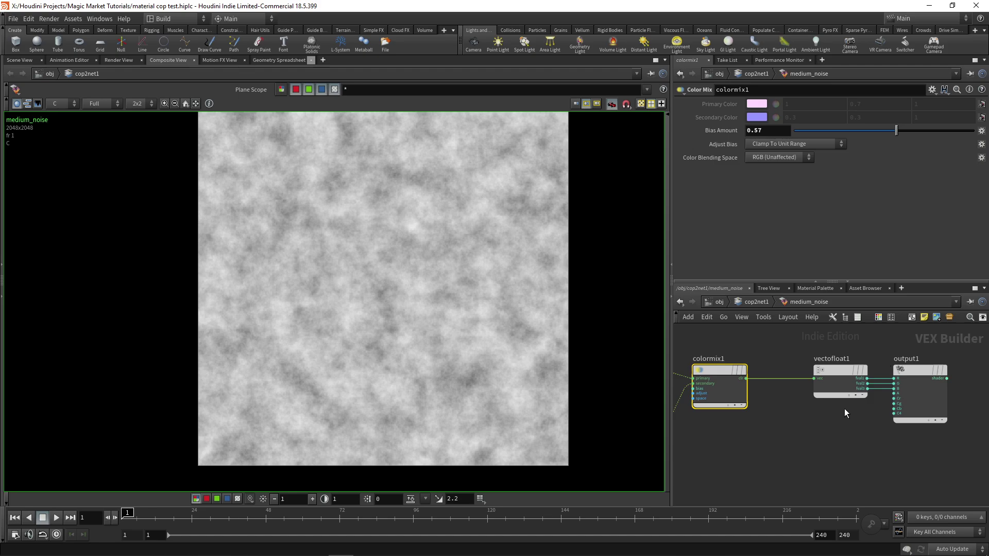
- Return to the cop2net1 network, display the levels1 output and inspect its input and output level settings
{"action": "left_click", "coordinate": [764, 304]}
{"action": "scroll", "coordinate": [836, 395], "scroll_direction": "up", "scroll_amount": 2}
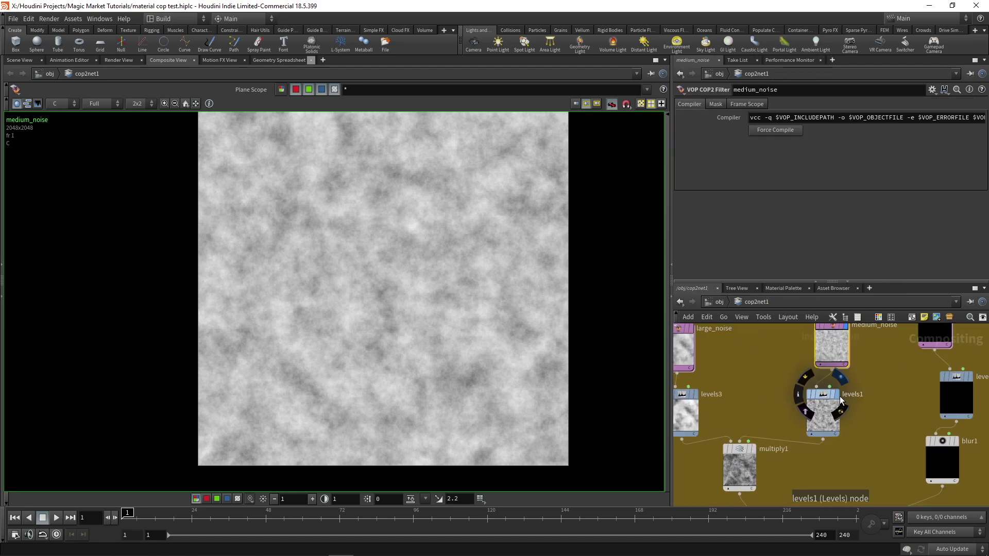
{"action": "left_click", "coordinate": [838, 395]}
{"action": "left_click", "coordinate": [828, 404]}
{"action": "middle_click_drag", "start_coordinate": [867, 468], "coordinate": [887, 452]}
{"action": "scroll", "coordinate": [887, 452], "scroll_direction": "down", "scroll_amount": 1}
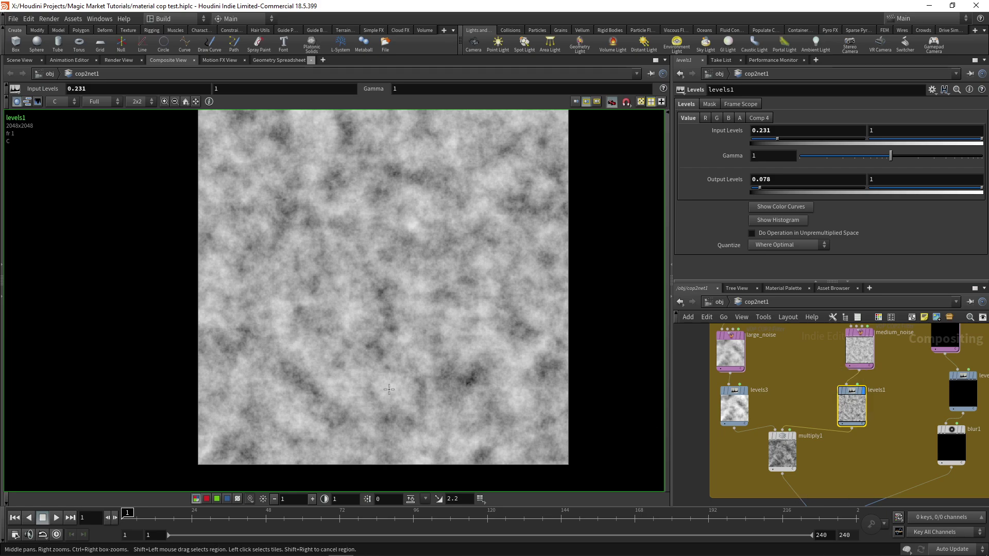
- Compare the multiply1 output with the levels3 and levels1 images that feed it, ending on multiply1
{"action": "left_click", "coordinate": [782, 451]}
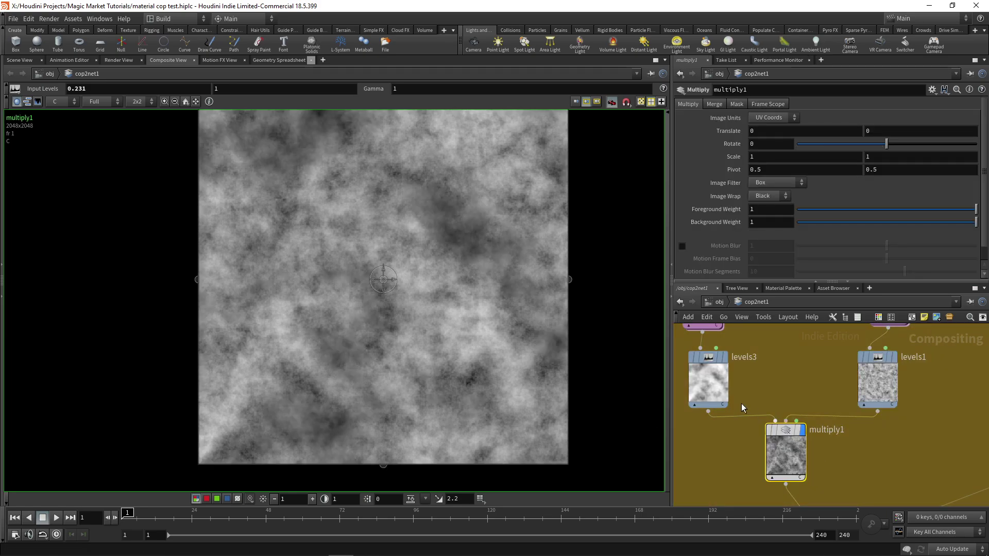
{"action": "scroll", "coordinate": [772, 395], "scroll_direction": "down", "scroll_amount": 2}
{"action": "scroll", "coordinate": [773, 395], "scroll_direction": "up", "scroll_amount": 2}
{"action": "left_click", "coordinate": [725, 408]}
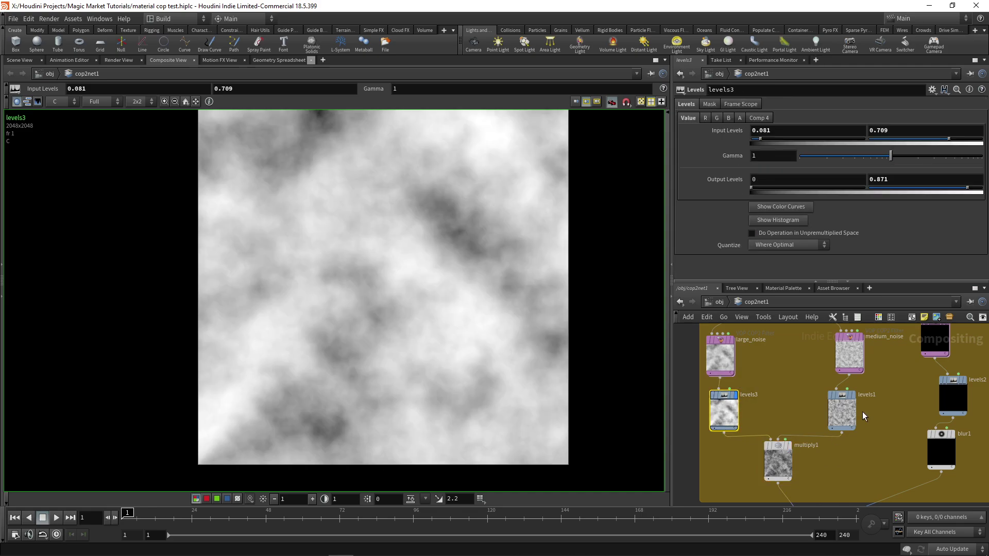
{"action": "left_click", "coordinate": [847, 405]}
{"action": "scroll", "coordinate": [781, 446], "scroll_direction": "up", "scroll_amount": 2}
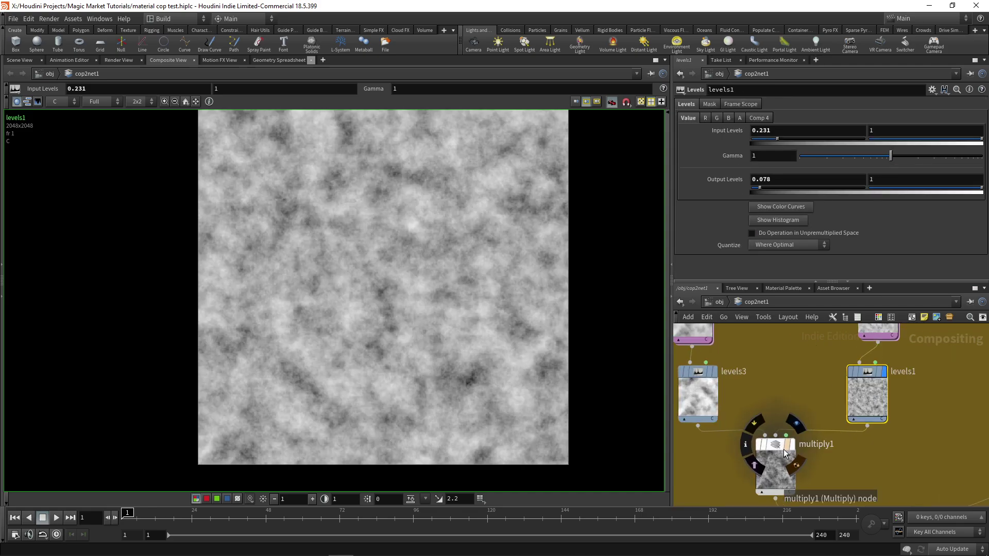
{"action": "left_click", "coordinate": [791, 445]}
{"action": "left_click", "coordinate": [782, 445]}
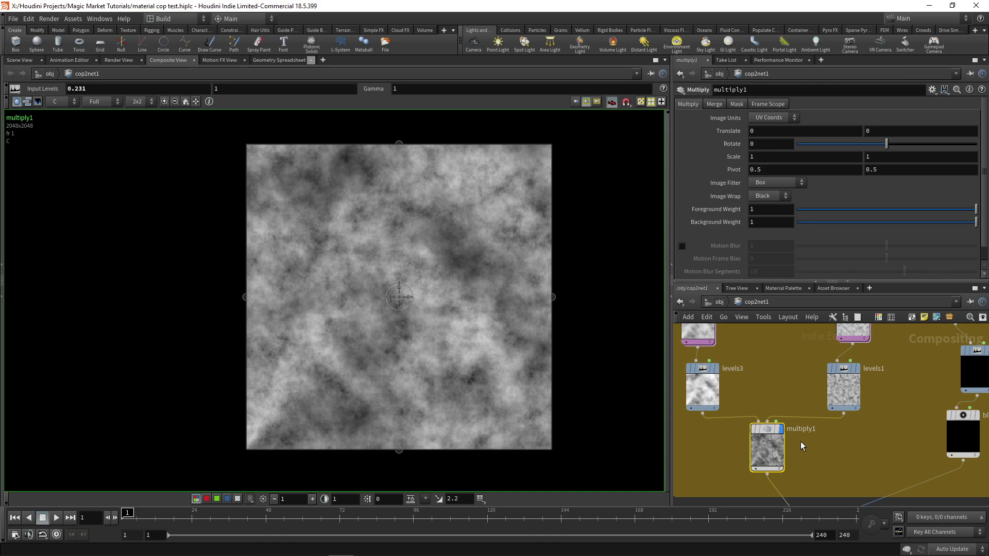
- Display the clumping node's output and examine its noise pattern up close and as a whole
{"action": "scroll", "coordinate": [769, 394], "scroll_direction": "down", "scroll_amount": 1}
{"action": "middle_click_drag", "start_coordinate": [768, 390], "coordinate": [780, 415]}
{"action": "scroll", "coordinate": [740, 407], "scroll_direction": "up", "scroll_amount": 1}
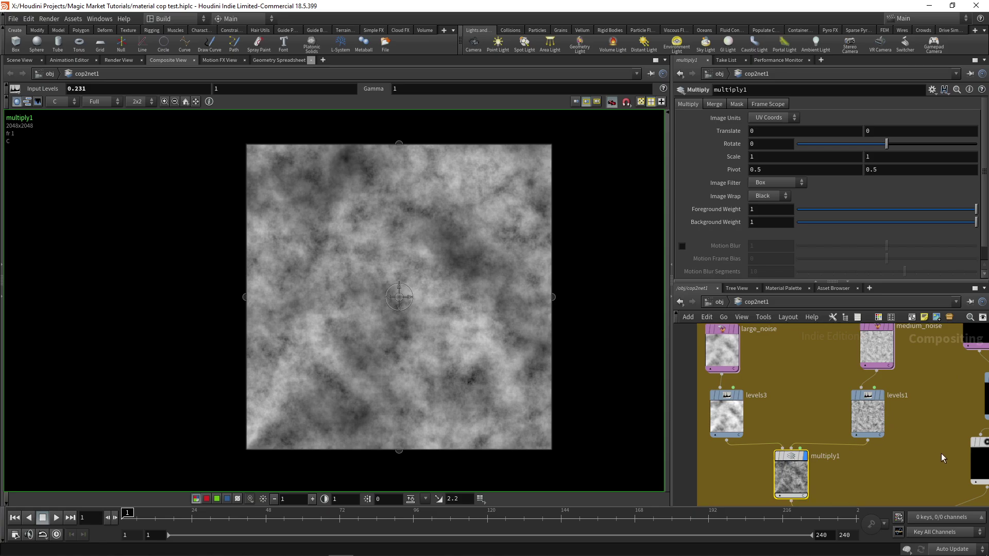
{"action": "middle_click_drag", "start_coordinate": [953, 364], "coordinate": [809, 441]}
{"action": "scroll", "coordinate": [836, 382], "scroll_direction": "up", "scroll_amount": 1}
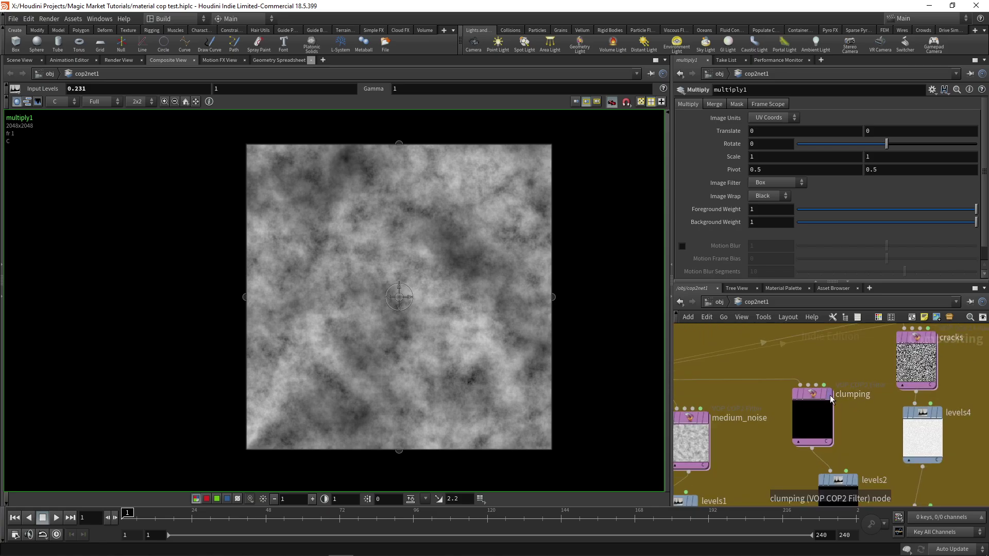
{"action": "left_click", "coordinate": [830, 395]}
{"action": "scroll", "coordinate": [432, 312], "scroll_direction": "up", "scroll_amount": 3}
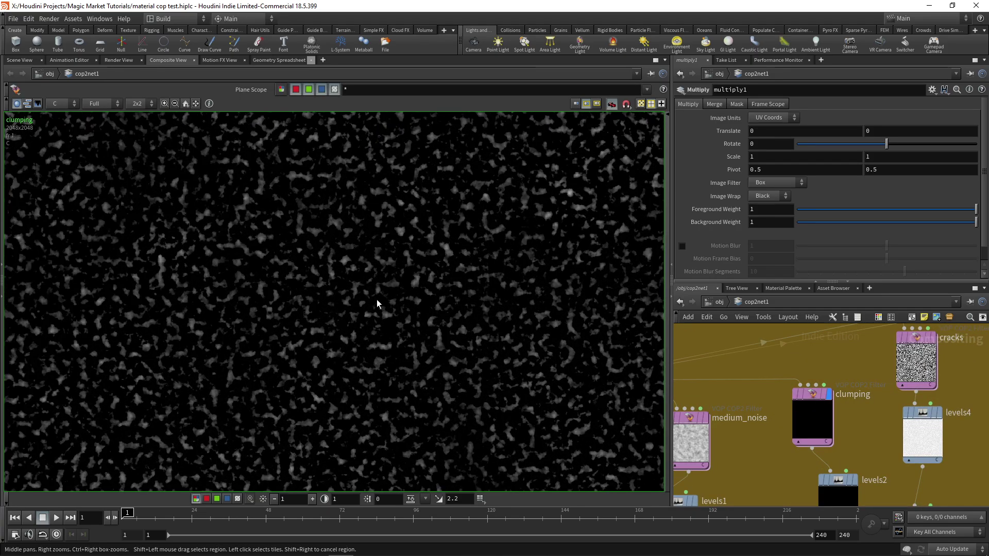
{"action": "scroll", "coordinate": [480, 384], "scroll_direction": "down", "scroll_amount": 4}
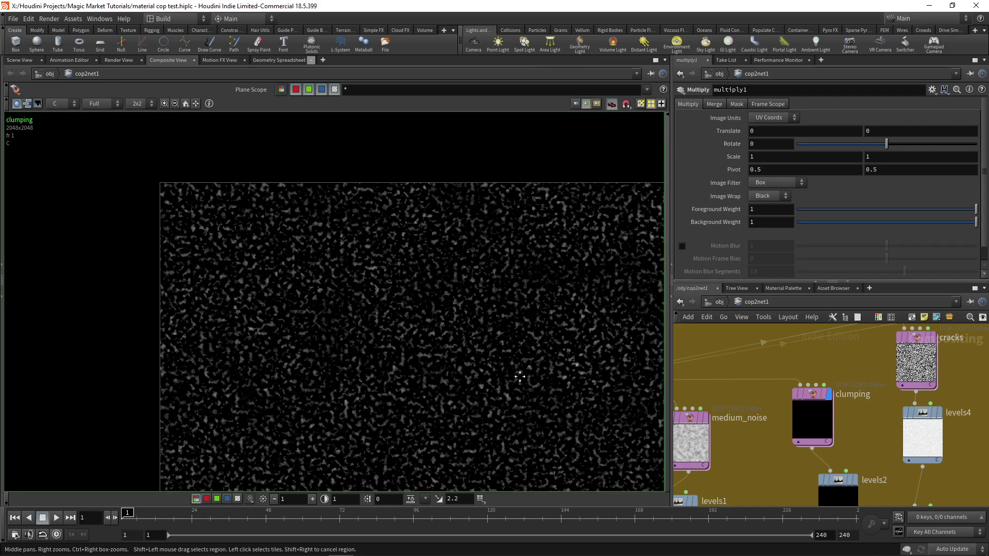
- Open clumping's internal network and inspect the frequency and fractal settings of unifiednoise_static3
{"action": "double_click", "coordinate": [814, 397]}
{"action": "scroll", "coordinate": [791, 389], "scroll_direction": "down", "scroll_amount": 3}
{"action": "middle_click_drag", "start_coordinate": [786, 380], "coordinate": [766, 454]}
{"action": "middle_click_drag", "start_coordinate": [851, 428], "coordinate": [837, 482]}
{"action": "middle_click_drag", "start_coordinate": [825, 443], "coordinate": [804, 471]}
{"action": "scroll", "coordinate": [793, 411], "scroll_direction": "up", "scroll_amount": 3}
{"action": "left_click", "coordinate": [756, 338]}
- Inspect the frequency, offset and fractal settings of unifiednoise_static1 and unifiednoise_static2 in the clumping network
{"action": "middle_click_drag", "start_coordinate": [852, 442], "coordinate": [828, 276]}
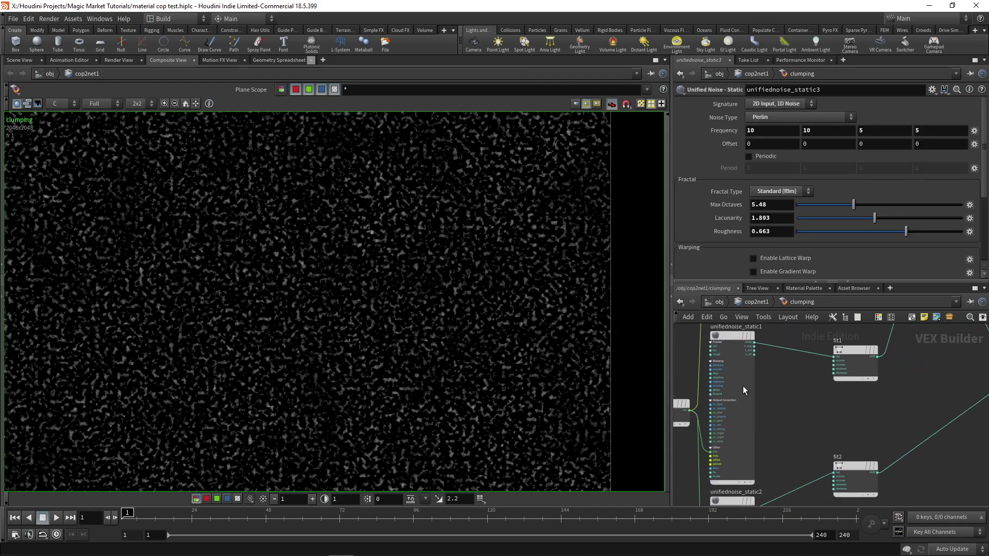
{"action": "left_click", "coordinate": [741, 388]}
{"action": "middle_click_drag", "start_coordinate": [771, 417], "coordinate": [771, 286]}
{"action": "left_click", "coordinate": [733, 373]}
{"action": "middle_click_drag", "start_coordinate": [771, 345], "coordinate": [763, 446]}
{"action": "scroll", "coordinate": [762, 446], "scroll_direction": "down", "scroll_amount": 3}
{"action": "middle_click_drag", "start_coordinate": [768, 401], "coordinate": [768, 452]}
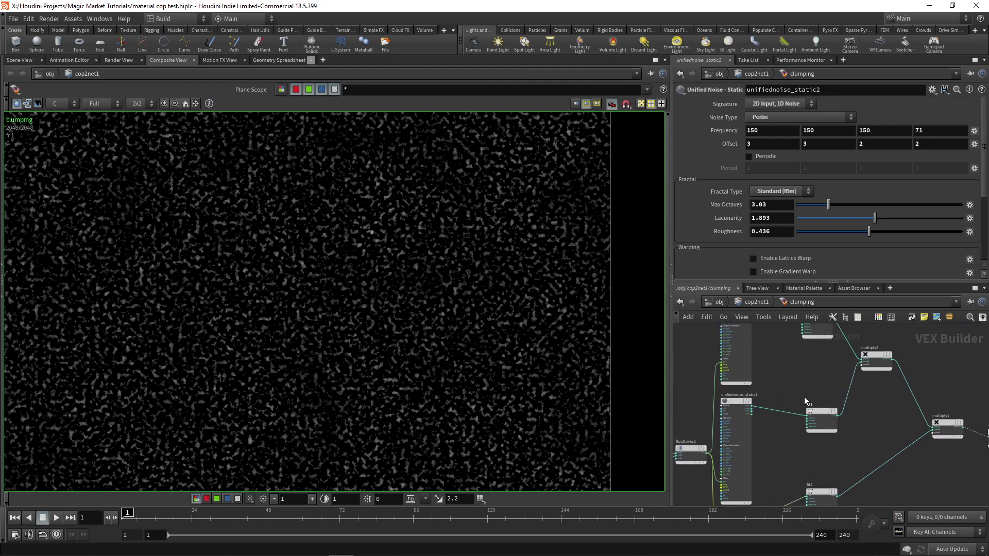
- Inspect the source and destination range settings of fit3, which feeds multiply2
{"action": "middle_click_drag", "start_coordinate": [802, 391], "coordinate": [768, 408]}
{"action": "scroll", "coordinate": [773, 373], "scroll_direction": "up", "scroll_amount": 2}
{"action": "left_click", "coordinate": [773, 373]}
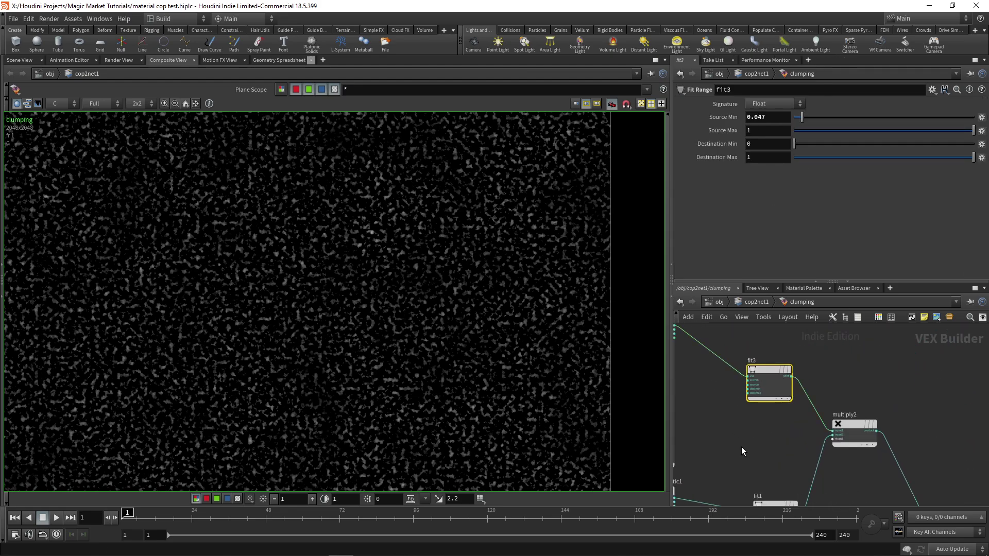
{"action": "middle_click_drag", "start_coordinate": [741, 449], "coordinate": [729, 337]}
- Lower fit1's Source Min to preview its effect on the clumping, then set it to 0.553
{"action": "left_click", "coordinate": [764, 405]}
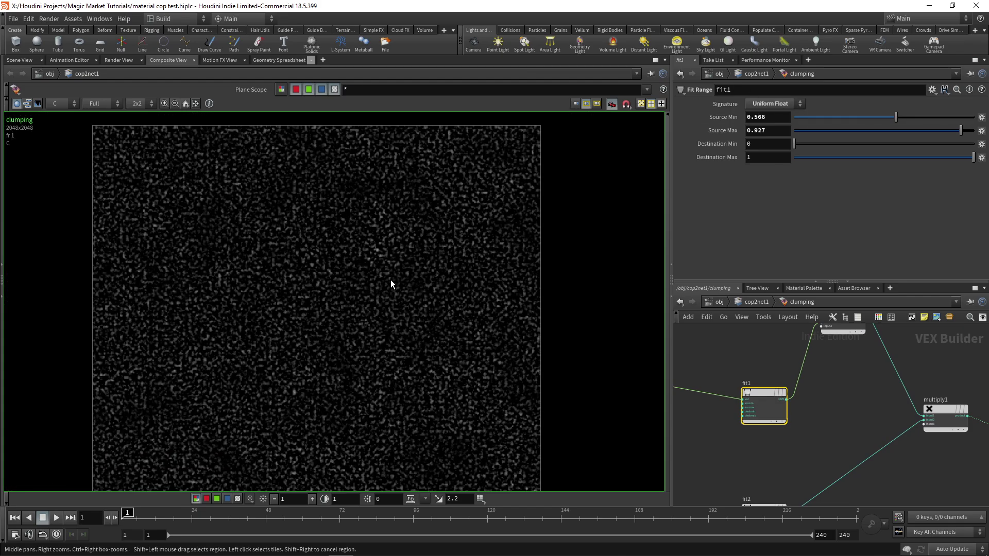
{"action": "left_click_drag", "start_coordinate": [896, 117], "coordinate": [821, 119]}
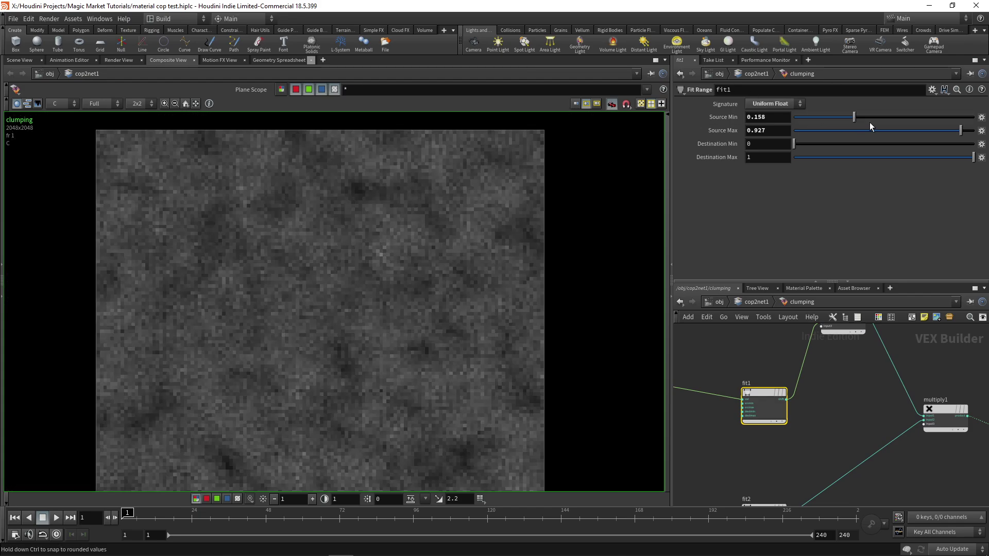
{"action": "left_click", "coordinate": [893, 123]}
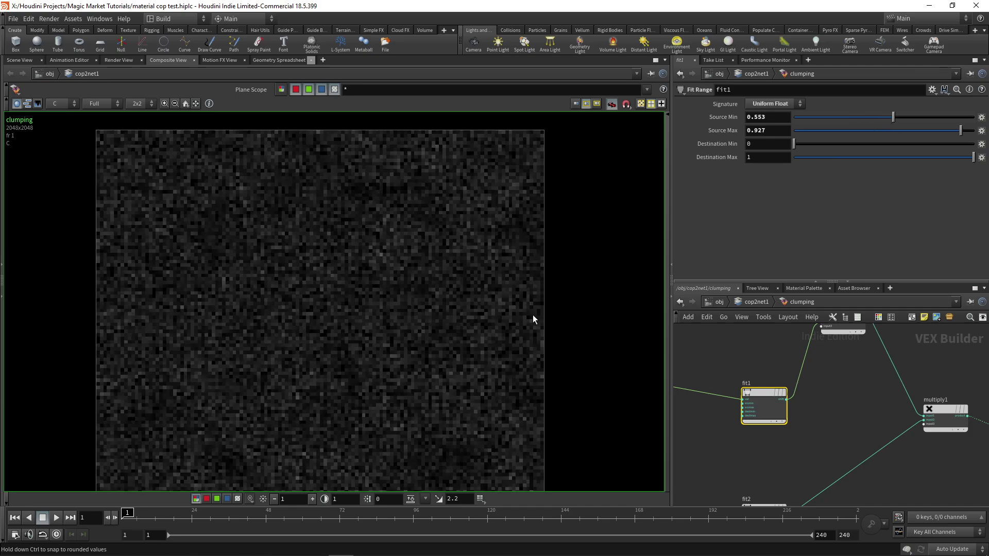
{"action": "middle_click_drag", "start_coordinate": [345, 323], "coordinate": [372, 271]}
- Inspect fit2's range settings and trace multiply1 through vectofloat1 to output1, checking the clumping image
{"action": "middle_click_drag", "start_coordinate": [795, 426], "coordinate": [790, 381]}
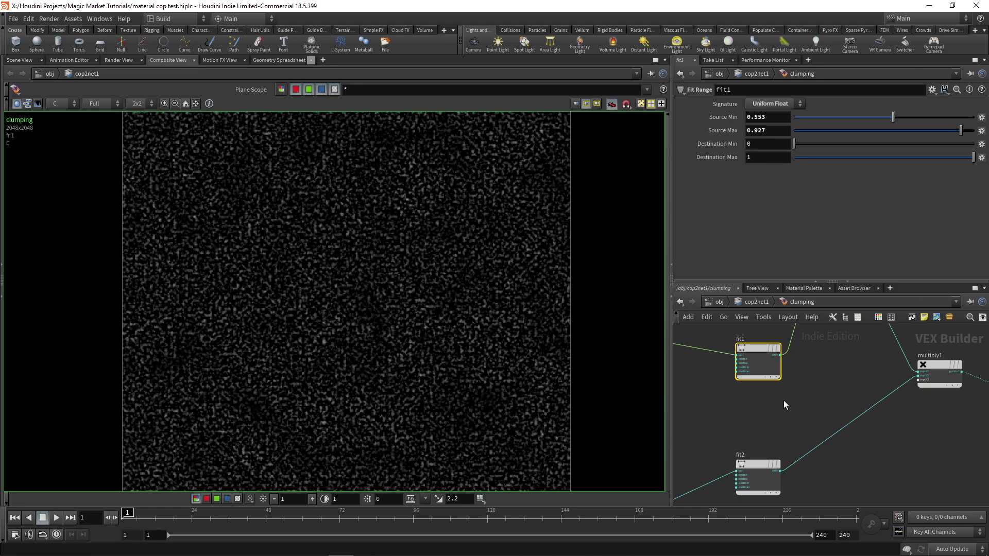
{"action": "left_click", "coordinate": [766, 463]}
{"action": "scroll", "coordinate": [798, 395], "scroll_direction": "down", "scroll_amount": 3}
{"action": "middle_click_drag", "start_coordinate": [798, 396], "coordinate": [757, 450]}
{"action": "scroll", "coordinate": [762, 346], "scroll_direction": "up", "scroll_amount": 2}
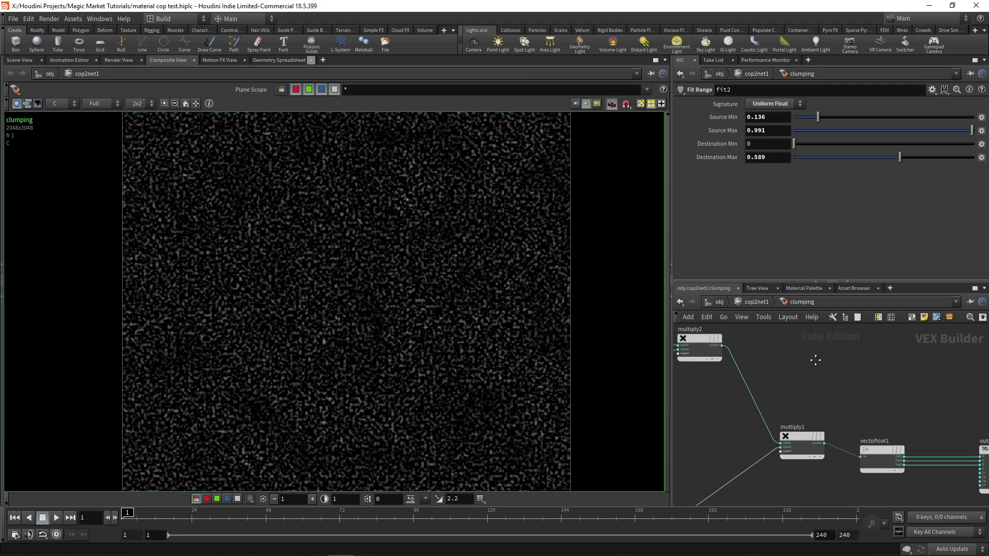
{"action": "scroll", "coordinate": [365, 296], "scroll_direction": "up", "scroll_amount": 3}
{"action": "scroll", "coordinate": [364, 295], "scroll_direction": "down", "scroll_amount": 3}
{"action": "middle_click_drag", "start_coordinate": [349, 159], "coordinate": [398, 194]}
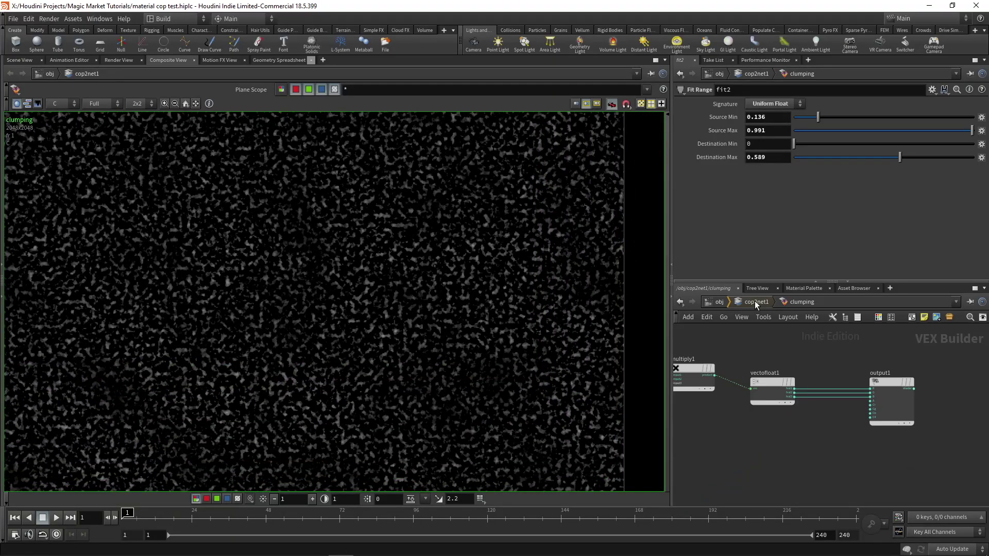
- Return to the cop2net1 network and inspect the levels node below clumping
{"action": "left_click", "coordinate": [756, 302]}
{"action": "scroll", "coordinate": [841, 377], "scroll_direction": "up", "scroll_amount": 1}
{"action": "middle_click_drag", "start_coordinate": [861, 451], "coordinate": [835, 379]}
{"action": "left_click", "coordinate": [822, 399]}
- Display the composite1 output and examine its blended image together with its Over operation and weight settings
{"action": "middle_click_drag", "start_coordinate": [839, 486], "coordinate": [900, 373]}
{"action": "scroll", "coordinate": [900, 373], "scroll_direction": "down", "scroll_amount": 2}
{"action": "scroll", "coordinate": [794, 415], "scroll_direction": "up", "scroll_amount": 3}
{"action": "left_click", "coordinate": [775, 415]}
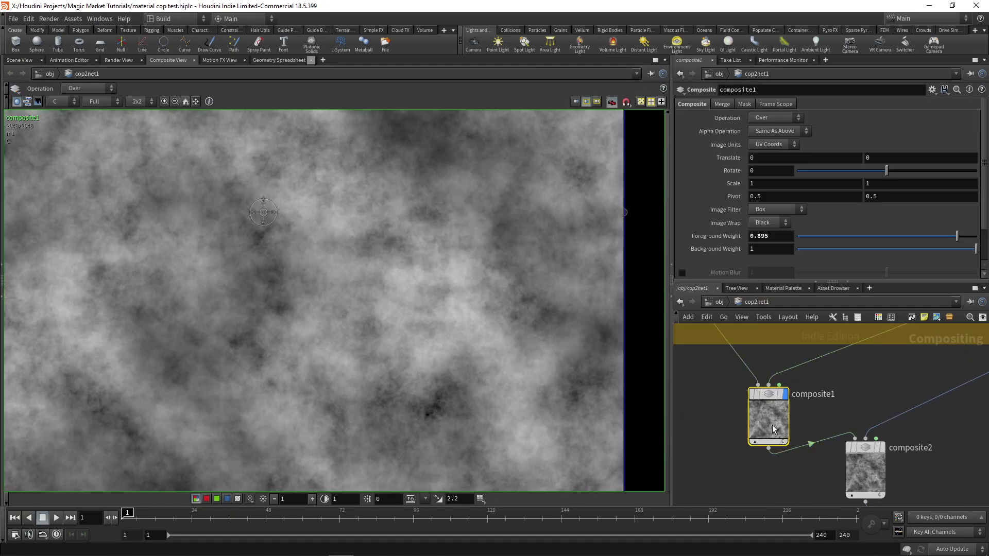
{"action": "middle_click_drag", "start_coordinate": [203, 184], "coordinate": [274, 254]}
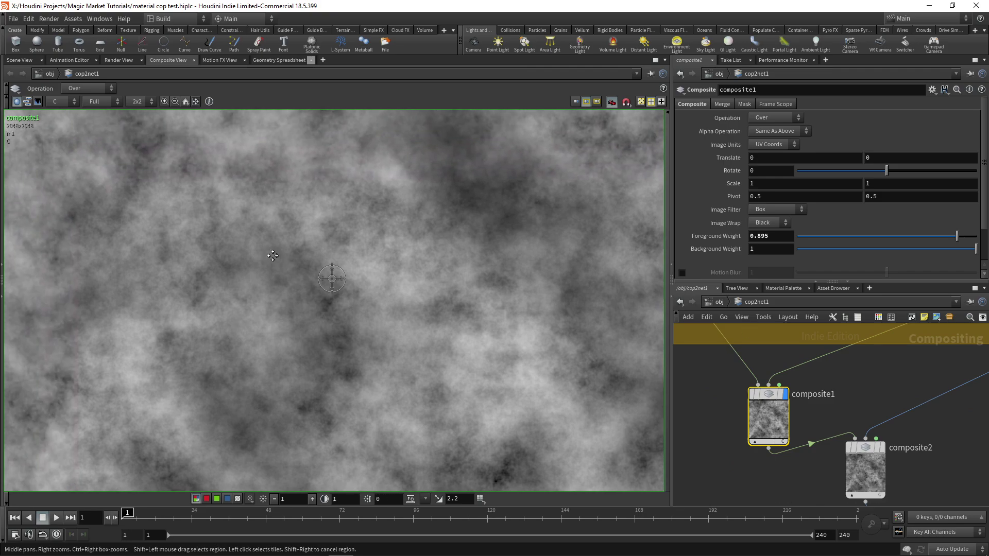
{"action": "scroll", "coordinate": [274, 255], "scroll_direction": "down", "scroll_amount": 4}
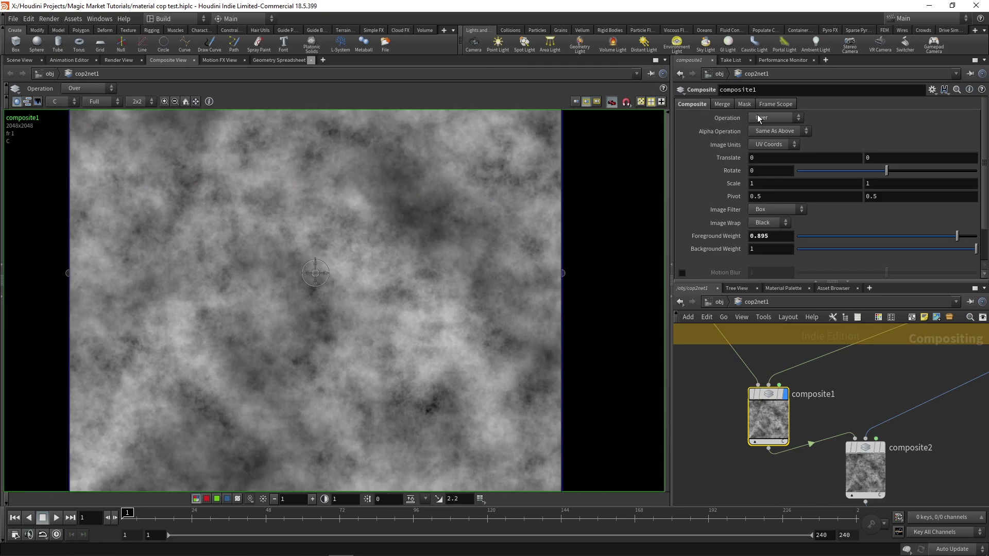
{"action": "scroll", "coordinate": [405, 334], "scroll_direction": "down", "scroll_amount": 4}
{"action": "scroll", "coordinate": [377, 307], "scroll_direction": "up", "scroll_amount": 2}
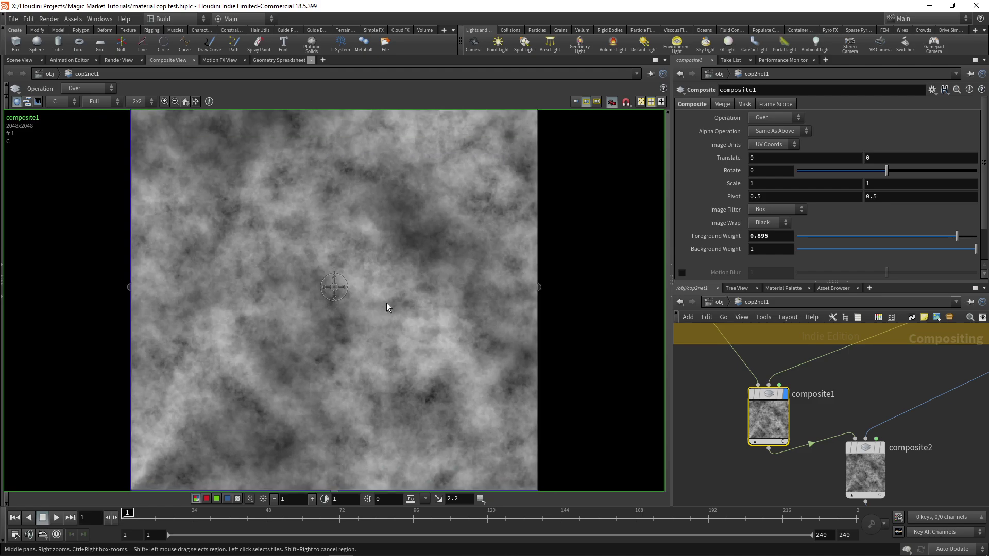
{"action": "scroll", "coordinate": [386, 303], "scroll_direction": "down", "scroll_amount": 1}
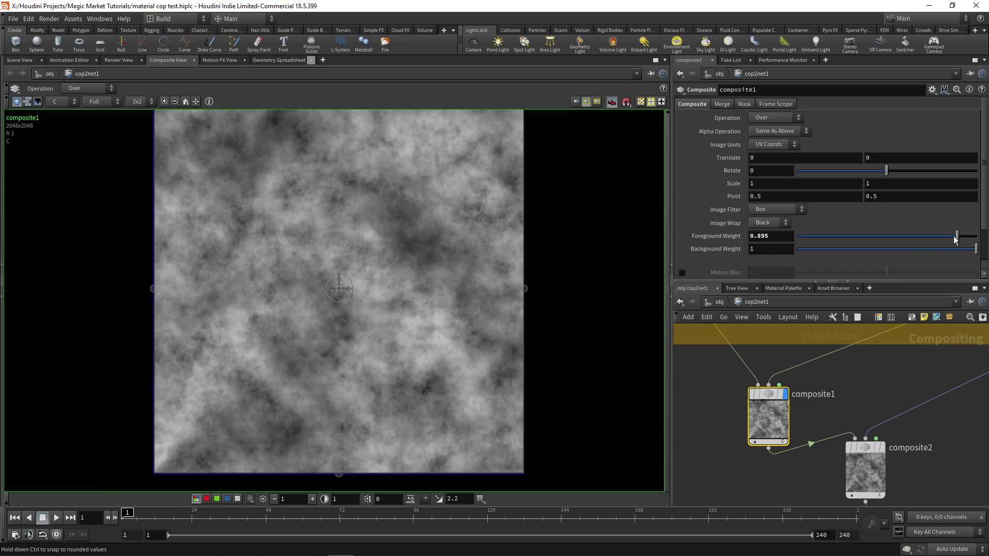
- Test composite1's Foreground Weight at 0, set it to 0.75 and compare the result with multiply1
{"action": "left_click_drag", "start_coordinate": [851, 241], "coordinate": [788, 241]}
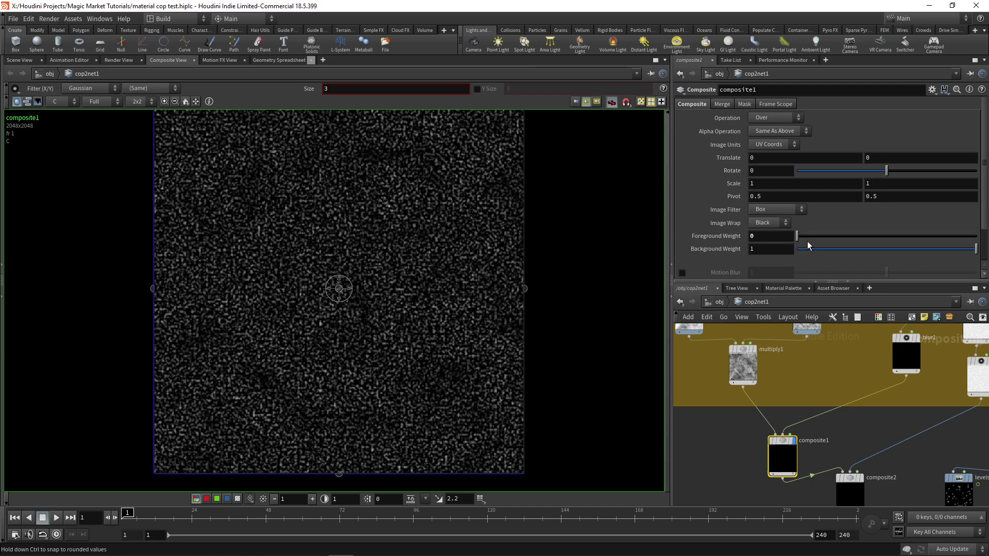
{"action": "left_click_drag", "start_coordinate": [798, 237], "coordinate": [928, 240]}
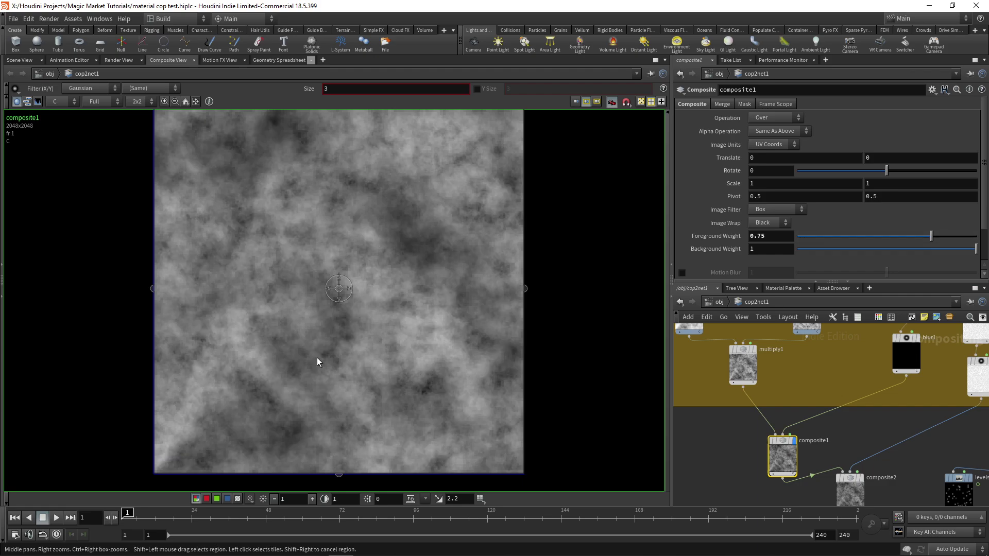
{"action": "scroll", "coordinate": [335, 320], "scroll_direction": "up", "scroll_amount": 5}
{"action": "scroll", "coordinate": [306, 314], "scroll_direction": "up", "scroll_amount": 3}
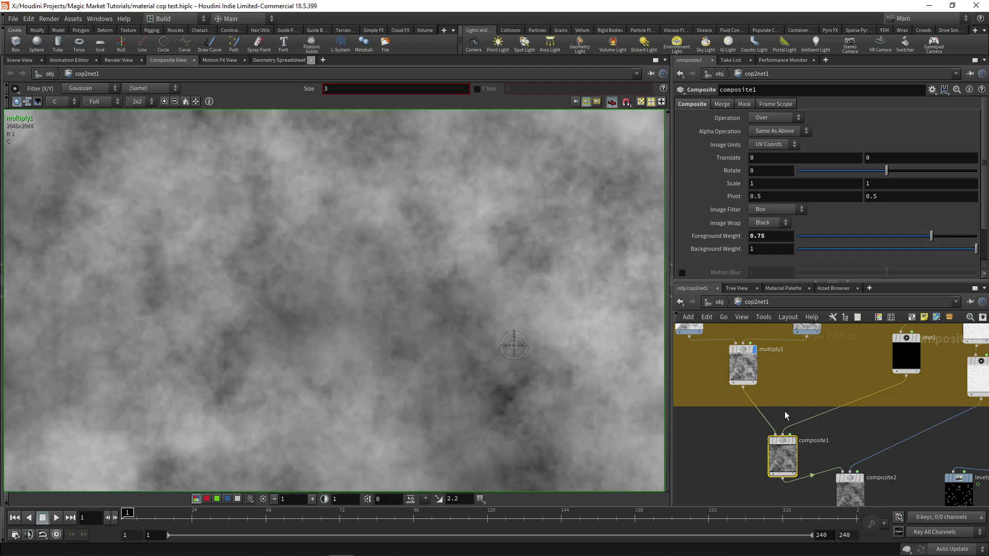
- Display the cracks node's output and view the full crack pattern
{"action": "scroll", "coordinate": [435, 326], "scroll_direction": "down", "scroll_amount": 5}
{"action": "middle_click_drag", "start_coordinate": [918, 410], "coordinate": [747, 500]}
{"action": "middle_click_drag", "start_coordinate": [841, 393], "coordinate": [839, 447]}
{"action": "scroll", "coordinate": [827, 372], "scroll_direction": "up", "scroll_amount": 1}
{"action": "middle_click_drag", "start_coordinate": [828, 374], "coordinate": [806, 449]}
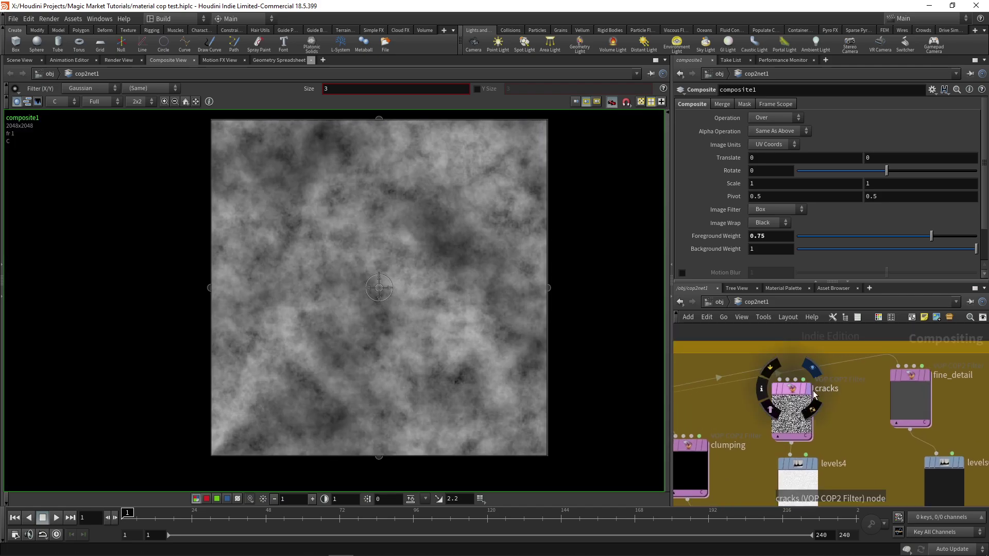
{"action": "left_click", "coordinate": [797, 395]}
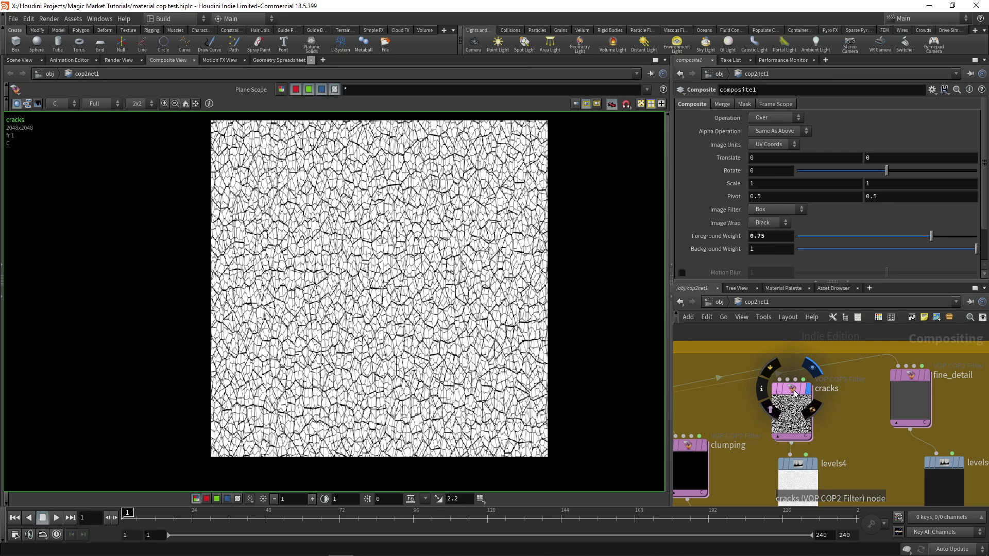
- Open the cracks node's internal network and inspect the global1 and floattovec1 nodes feeding crackle1
{"action": "double_click", "coordinate": [793, 394]}
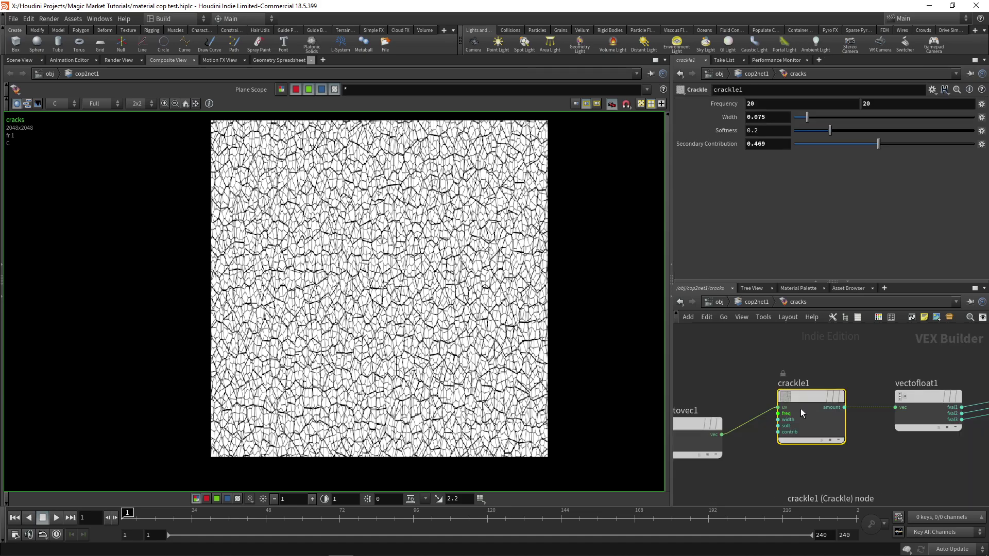
{"action": "scroll", "coordinate": [750, 383], "scroll_direction": "down", "scroll_amount": 2}
{"action": "middle_click_drag", "start_coordinate": [706, 380], "coordinate": [786, 387]}
{"action": "left_click", "coordinate": [728, 335]}
{"action": "scroll", "coordinate": [885, 450], "scroll_direction": "up", "scroll_amount": 3}
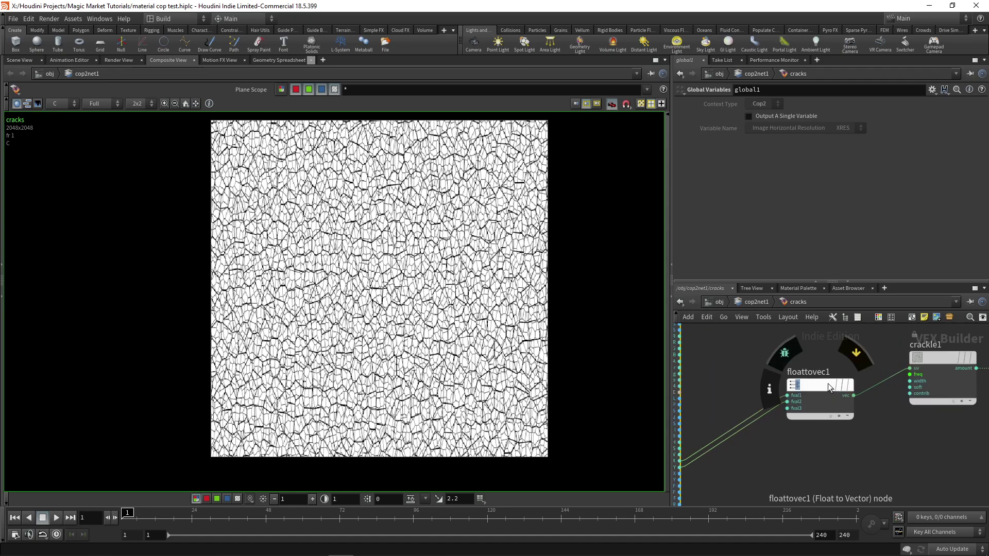
{"action": "left_click", "coordinate": [826, 385]}
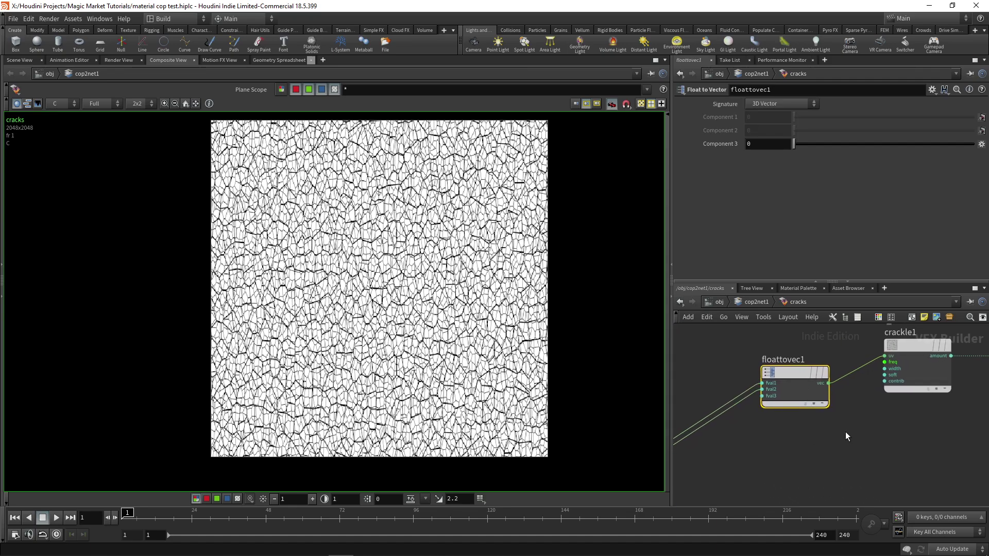
{"action": "middle_click_drag", "start_coordinate": [845, 431], "coordinate": [802, 445]}
- Inspect crackle1's frequency, width, softness and contribution settings and its path to output1, viewing the cracks up close
{"action": "left_click", "coordinate": [861, 361]}
{"action": "middle_click_drag", "start_coordinate": [874, 409], "coordinate": [850, 420]}
{"action": "scroll", "coordinate": [815, 397], "scroll_direction": "up", "scroll_amount": 2}
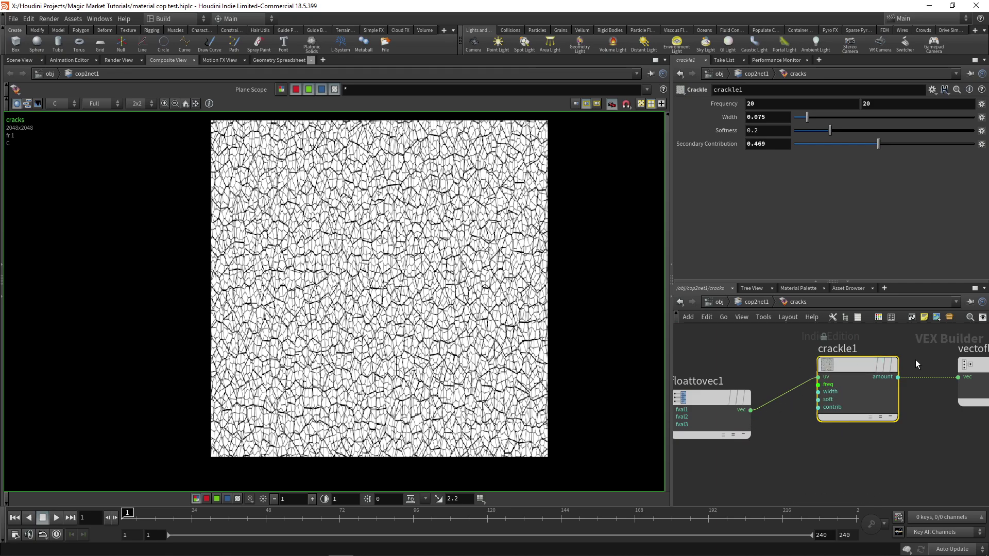
{"action": "middle_click_drag", "start_coordinate": [916, 360], "coordinate": [804, 374]}
{"action": "scroll", "coordinate": [348, 271], "scroll_direction": "up", "scroll_amount": 5}
{"action": "scroll", "coordinate": [348, 270], "scroll_direction": "up", "scroll_amount": 4}
{"action": "middle_click_drag", "start_coordinate": [875, 438], "coordinate": [751, 431]}
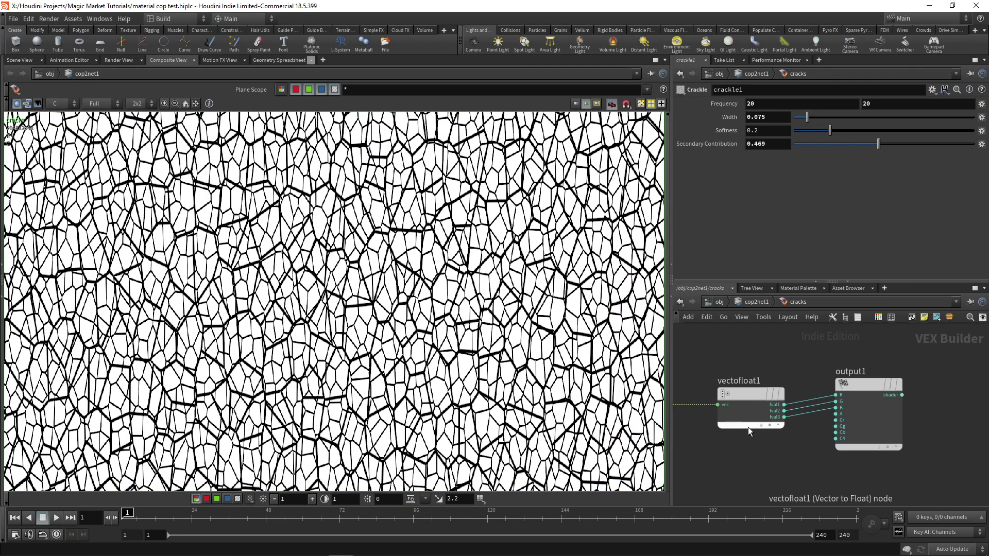
- Return to the cop2net1 network, display the levels4 output and inspect its level settings
{"action": "left_click", "coordinate": [762, 304]}
{"action": "left_click", "coordinate": [811, 418]}
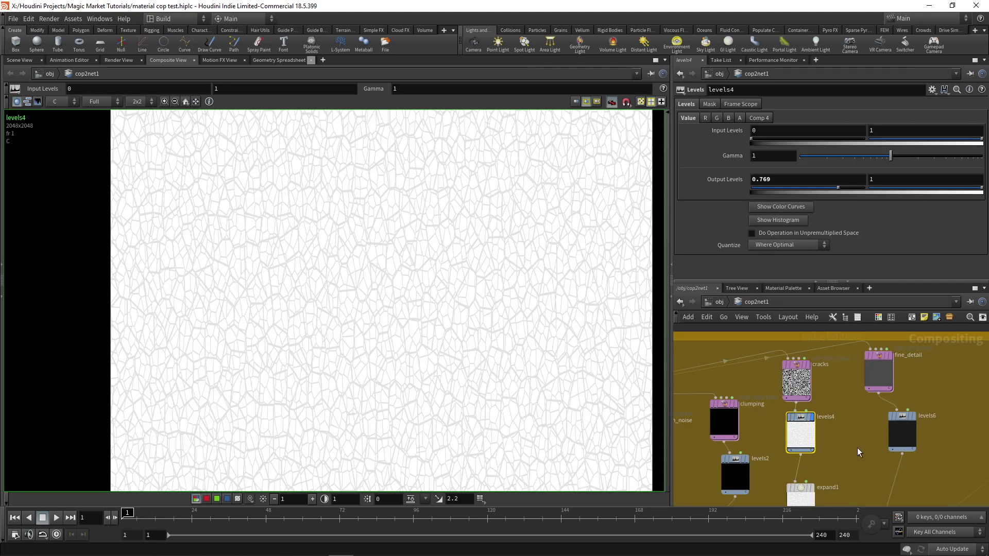
- Examine the expand1 node's output and expansion settings, then display blur2
{"action": "middle_click_drag", "start_coordinate": [351, 273], "coordinate": [362, 282]}
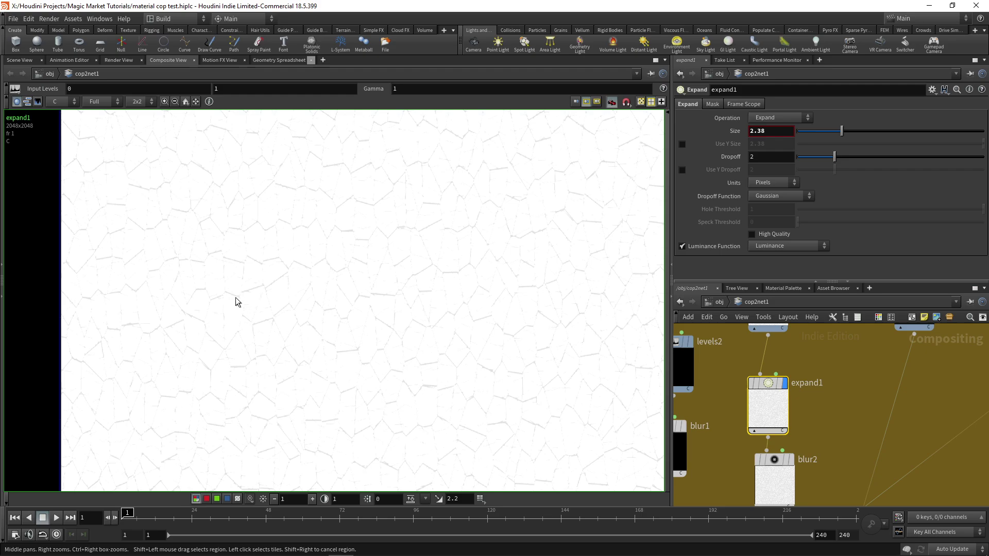
{"action": "middle_click_drag", "start_coordinate": [853, 446], "coordinate": [843, 399]}
{"action": "scroll", "coordinate": [843, 400], "scroll_direction": "down", "scroll_amount": 2}
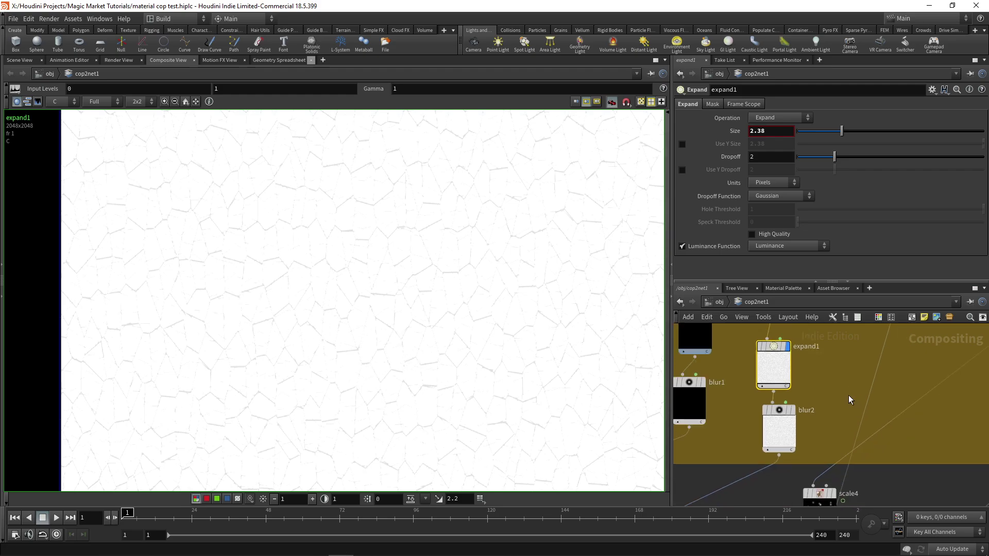
{"action": "left_click", "coordinate": [802, 407]}
- Display the composite2 output and select blur2 to inspect the blur settings feeding into it
{"action": "middle_click_drag", "start_coordinate": [782, 476], "coordinate": [849, 328]}
{"action": "scroll", "coordinate": [735, 371], "scroll_direction": "up", "scroll_amount": 1}
{"action": "left_click", "coordinate": [736, 374]}
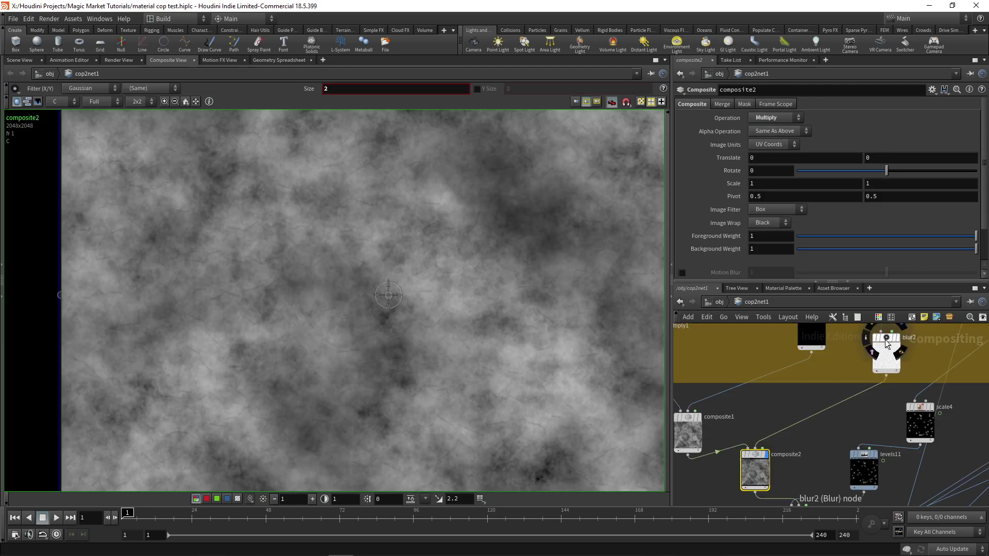
{"action": "left_click", "coordinate": [888, 358]}
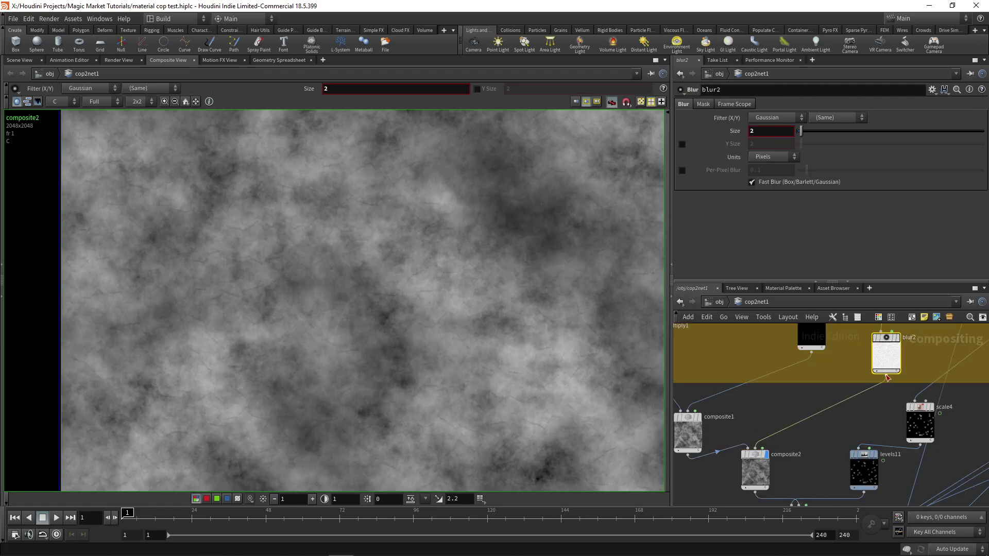
{"action": "middle_click_drag", "start_coordinate": [819, 389], "coordinate": [813, 396]}
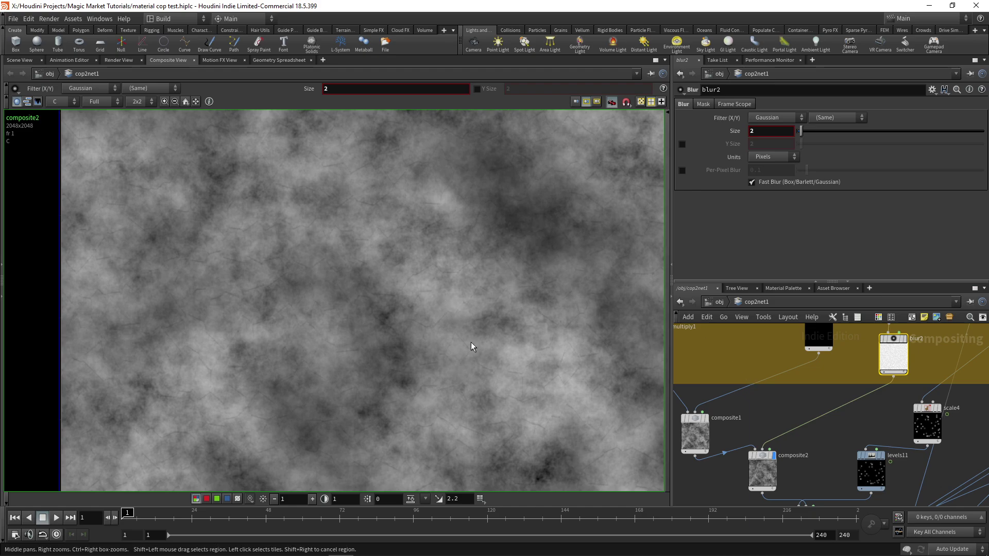
- Display the blur2 output on its own to view the softened cracks before compositing
{"action": "scroll", "coordinate": [819, 449], "scroll_direction": "down", "scroll_amount": 2}
{"action": "left_click", "coordinate": [853, 384]}
{"action": "middle_click_drag", "start_coordinate": [795, 448], "coordinate": [808, 425]}
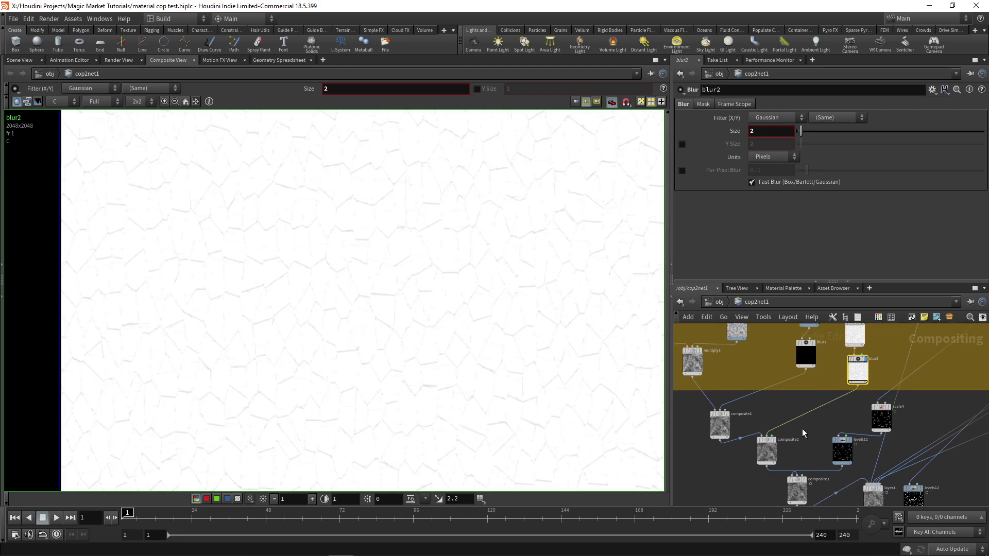
- Display composite2 again and examine close up and overall how the cracks multiply over the noise
{"action": "scroll", "coordinate": [831, 386], "scroll_direction": "up", "scroll_amount": 3}
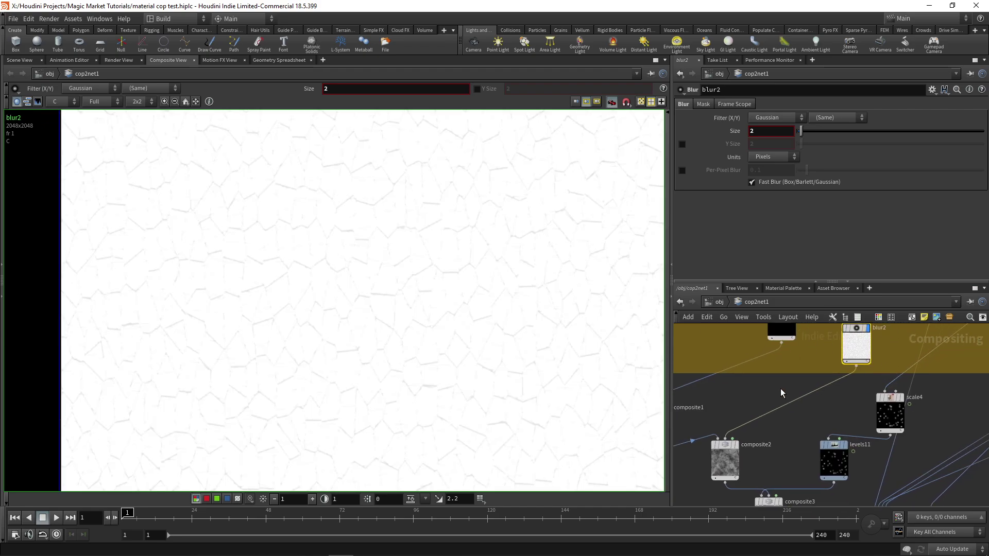
{"action": "scroll", "coordinate": [773, 412], "scroll_direction": "up", "scroll_amount": 2}
{"action": "left_click", "coordinate": [754, 437]}
{"action": "left_click", "coordinate": [743, 438]}
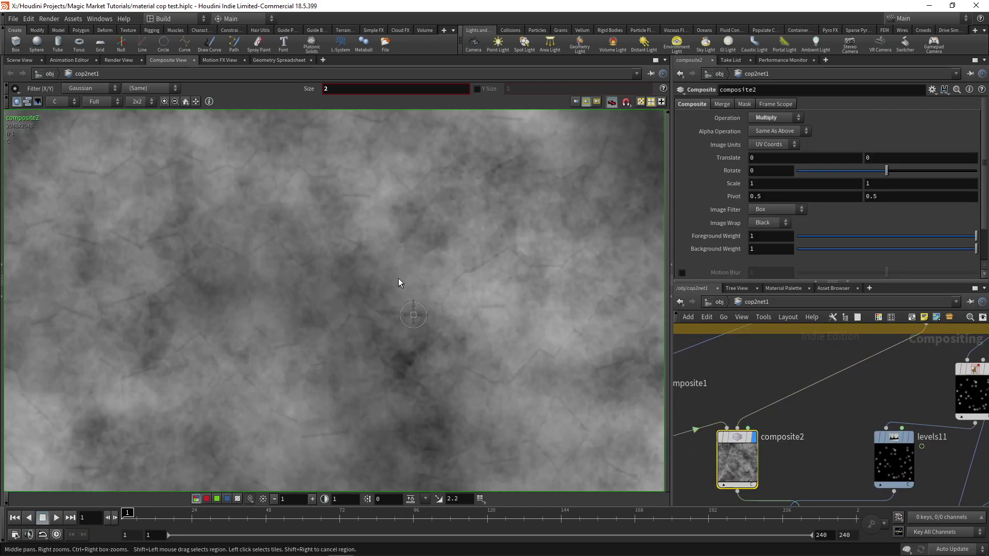
{"action": "scroll", "coordinate": [456, 309], "scroll_direction": "up", "scroll_amount": 1}
{"action": "scroll", "coordinate": [493, 268], "scroll_direction": "down", "scroll_amount": 5}
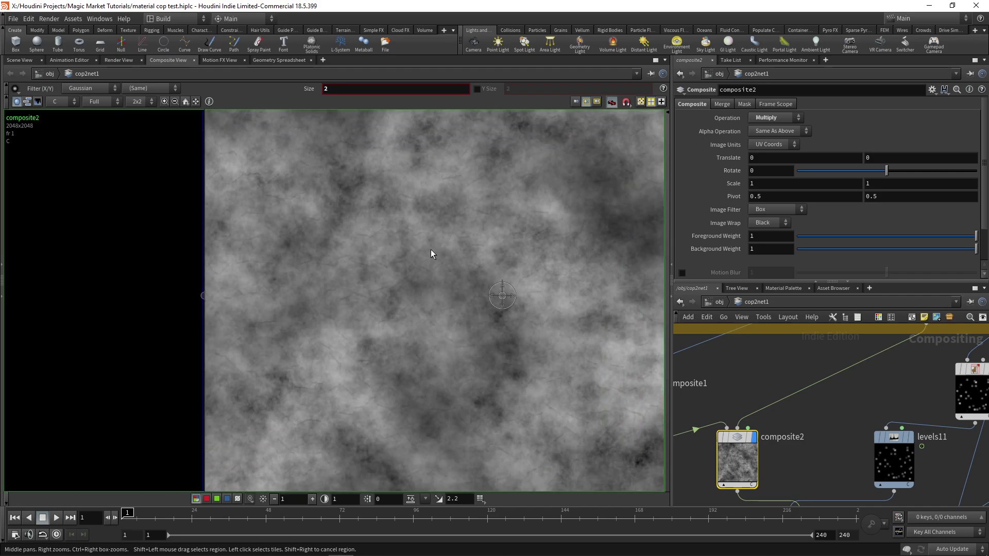
{"action": "scroll", "coordinate": [352, 327], "scroll_direction": "up", "scroll_amount": 5}
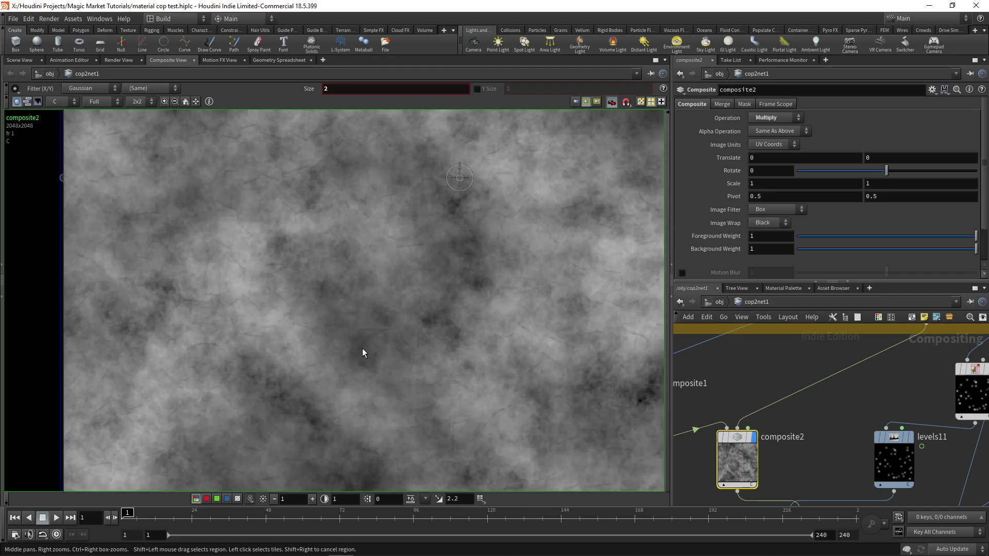
{"action": "scroll", "coordinate": [464, 309], "scroll_direction": "down", "scroll_amount": 3}
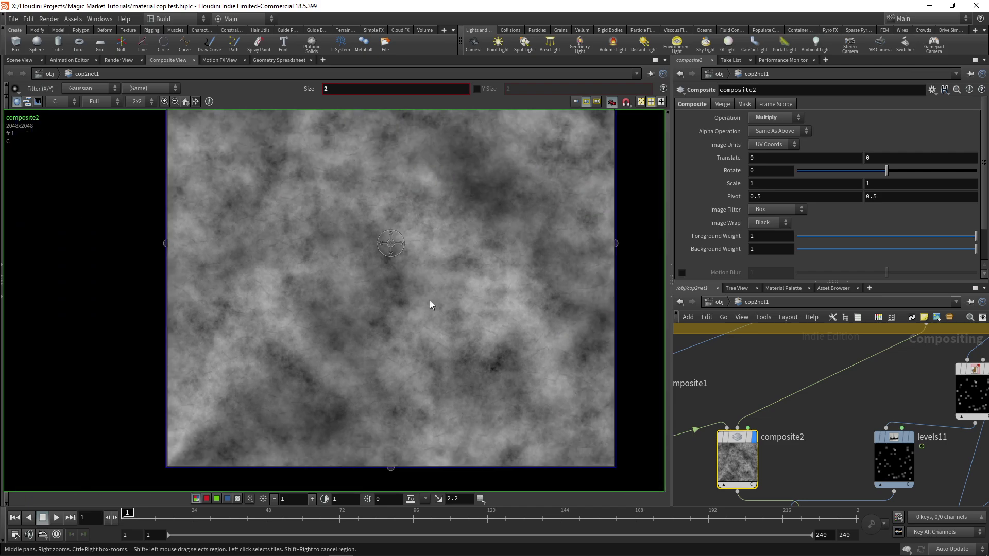
{"action": "scroll", "coordinate": [725, 414], "scroll_direction": "down", "scroll_amount": 3}
{"action": "scroll", "coordinate": [725, 414], "scroll_direction": "up", "scroll_amount": 3}
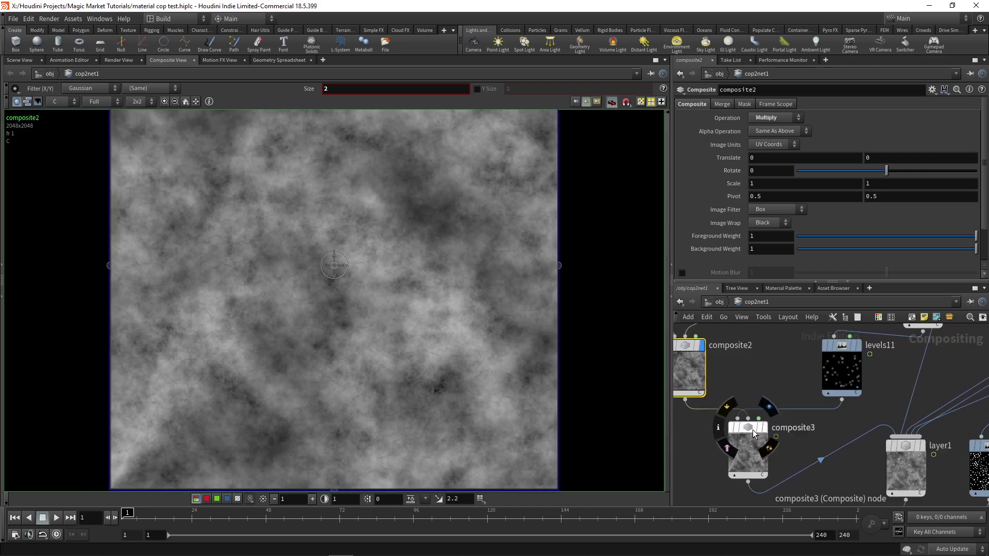
- Display composite3 and examine how its Screen operation blends the stones over the soil, both close up and overall
{"action": "left_click", "coordinate": [748, 448]}
{"action": "scroll", "coordinate": [346, 299], "scroll_direction": "down", "scroll_amount": 2}
{"action": "middle_click_drag", "start_coordinate": [346, 299], "coordinate": [380, 331]}
{"action": "scroll", "coordinate": [335, 267], "scroll_direction": "up", "scroll_amount": 6}
{"action": "middle_click_drag", "start_coordinate": [402, 400], "coordinate": [437, 236]}
{"action": "middle_click_drag", "start_coordinate": [536, 161], "coordinate": [475, 409]}
{"action": "scroll", "coordinate": [382, 283], "scroll_direction": "up", "scroll_amount": 2}
{"action": "scroll", "coordinate": [383, 282], "scroll_direction": "down", "scroll_amount": 4}
{"action": "middle_click_drag", "start_coordinate": [386, 291], "coordinate": [395, 240]}
{"action": "scroll", "coordinate": [476, 232], "scroll_direction": "down", "scroll_amount": 3}
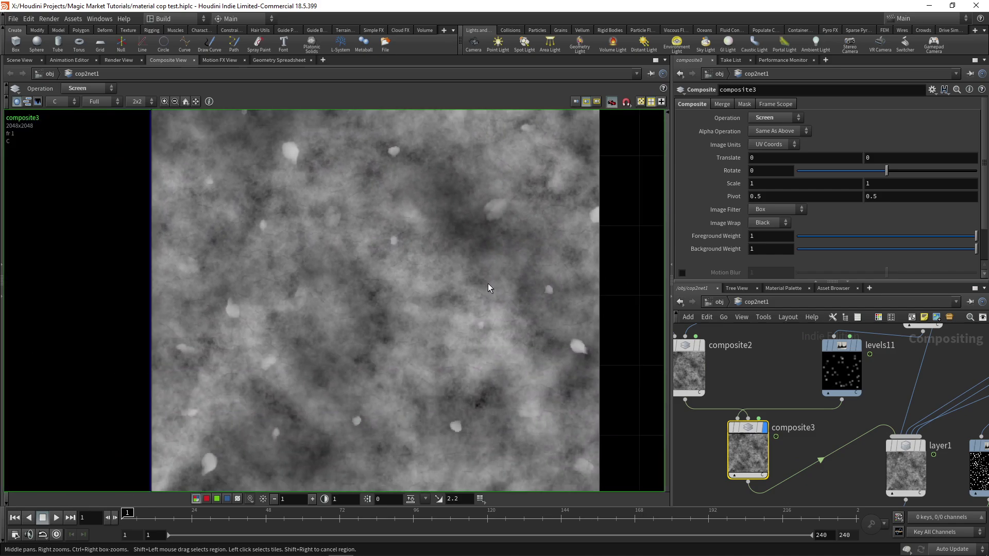
{"action": "middle_click_drag", "start_coordinate": [438, 284], "coordinate": [413, 332]}
{"action": "scroll", "coordinate": [910, 396], "scroll_direction": "down", "scroll_amount": 3}
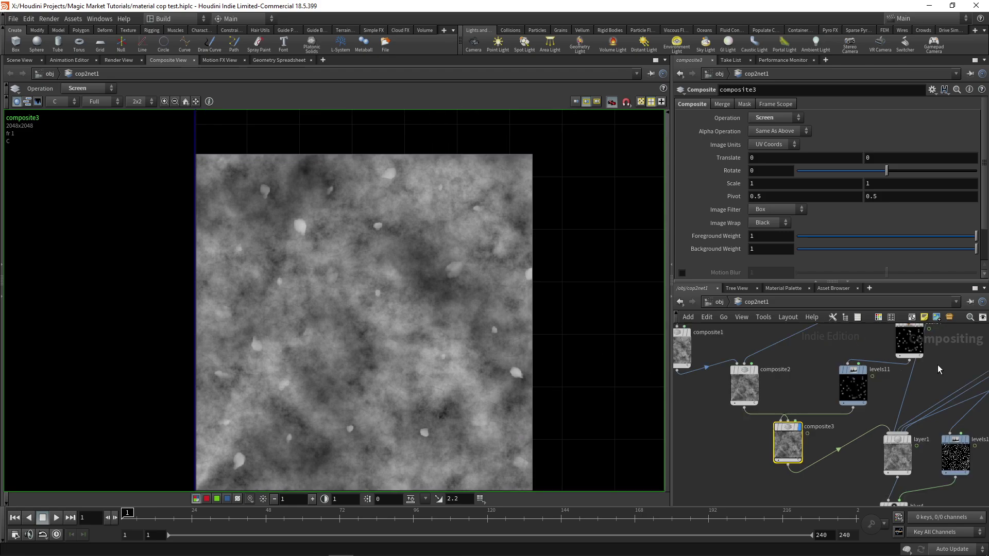
- Display sopimport1 in the Rocks and twigs group and inspect its SOP path and scattered stones
{"action": "middle_click_drag", "start_coordinate": [937, 365], "coordinate": [867, 428]}
{"action": "scroll", "coordinate": [866, 428], "scroll_direction": "up", "scroll_amount": 2}
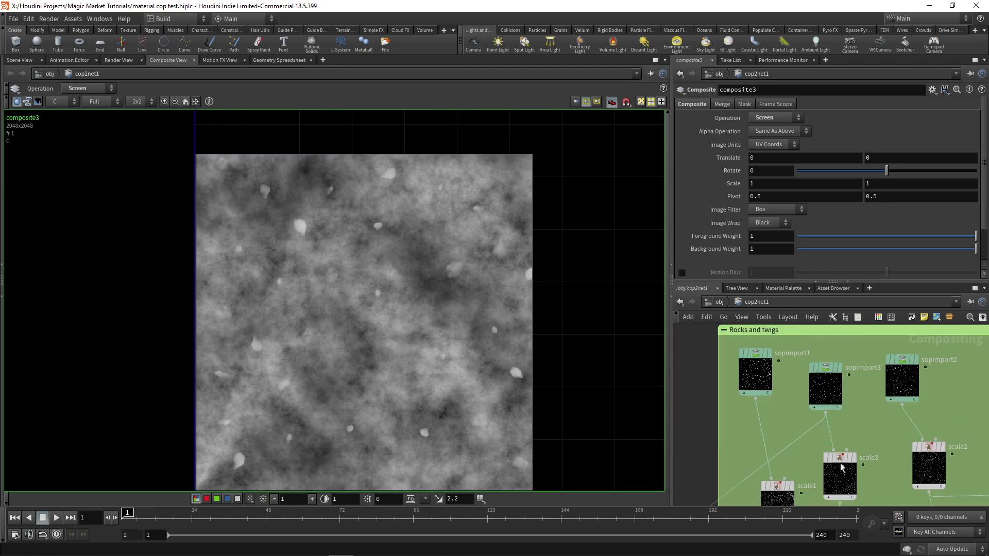
{"action": "left_click", "coordinate": [770, 355]}
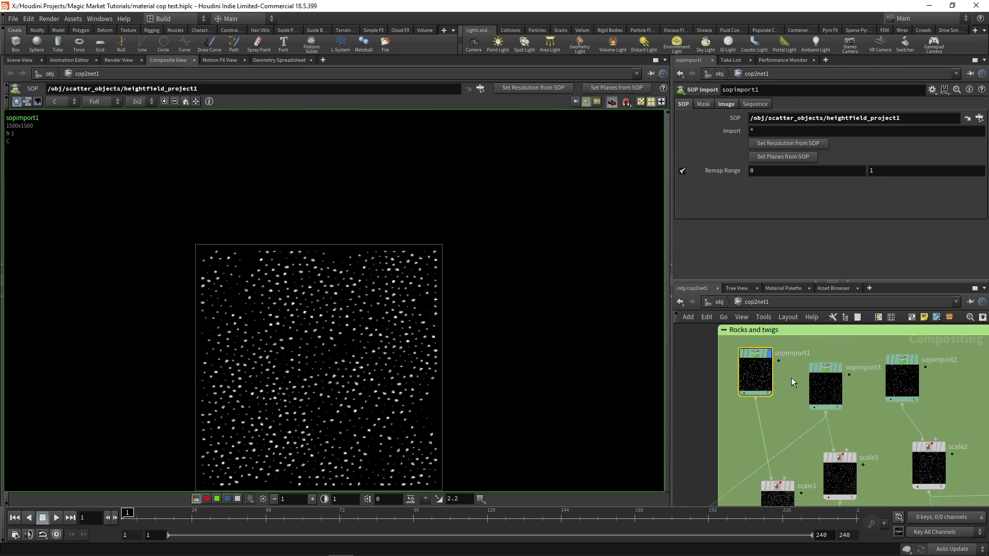
{"action": "middle_click_drag", "start_coordinate": [419, 281], "coordinate": [447, 247]}
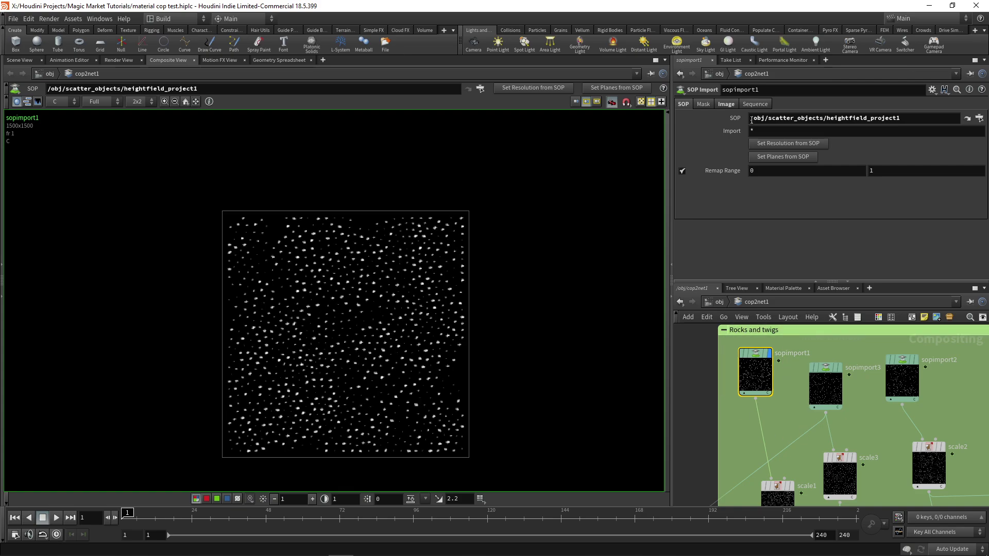
{"action": "left_click_drag", "start_coordinate": [751, 119], "coordinate": [898, 120]}
{"action": "scroll", "coordinate": [364, 313], "scroll_direction": "up", "scroll_amount": 7}
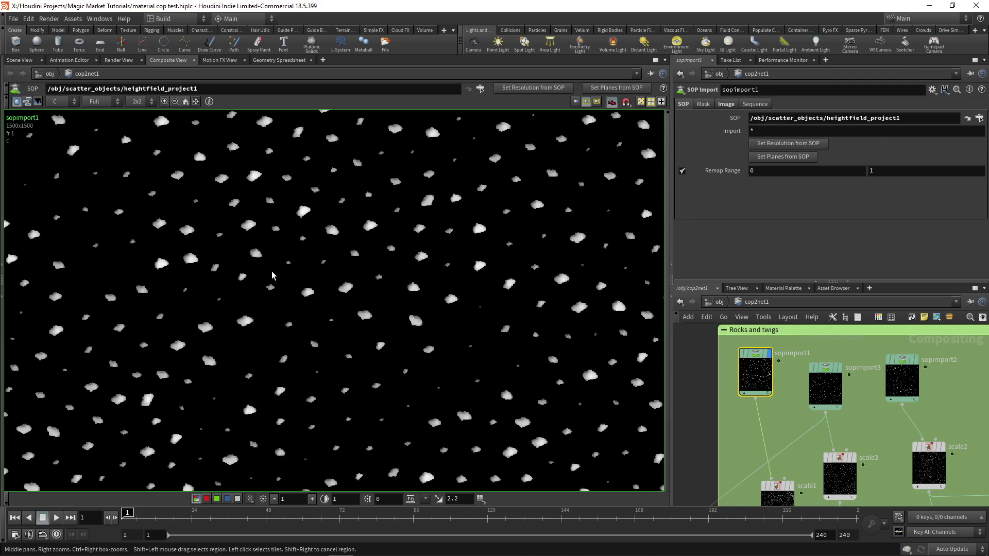
{"action": "scroll", "coordinate": [269, 274], "scroll_direction": "down", "scroll_amount": 2}
{"action": "middle_click_drag", "start_coordinate": [269, 274], "coordinate": [411, 129]}
{"action": "scroll", "coordinate": [411, 128], "scroll_direction": "down", "scroll_amount": 4}
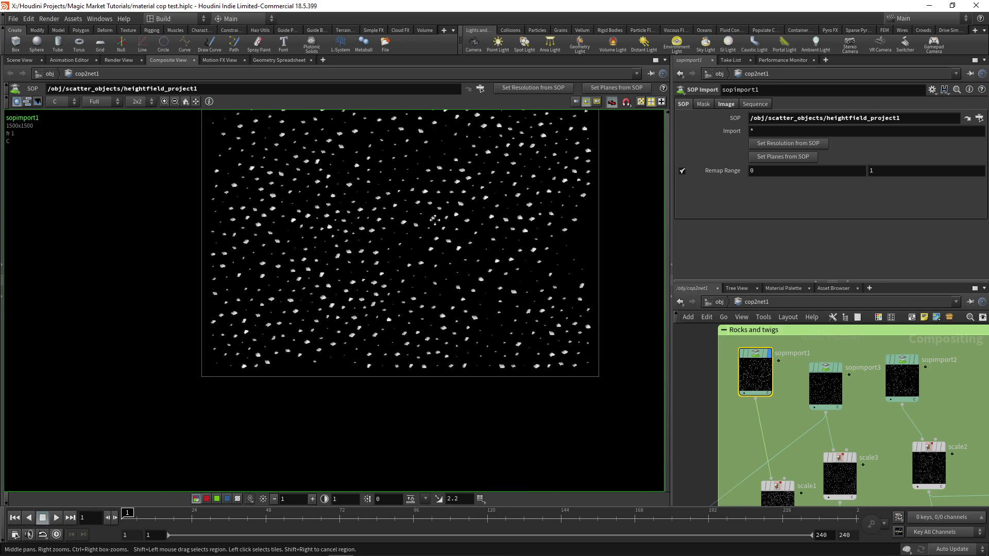
- Display the sopimport3 and sopimport2 outputs for comparison, then return to sopimport1's output and import settings
{"action": "left_click", "coordinate": [840, 368]}
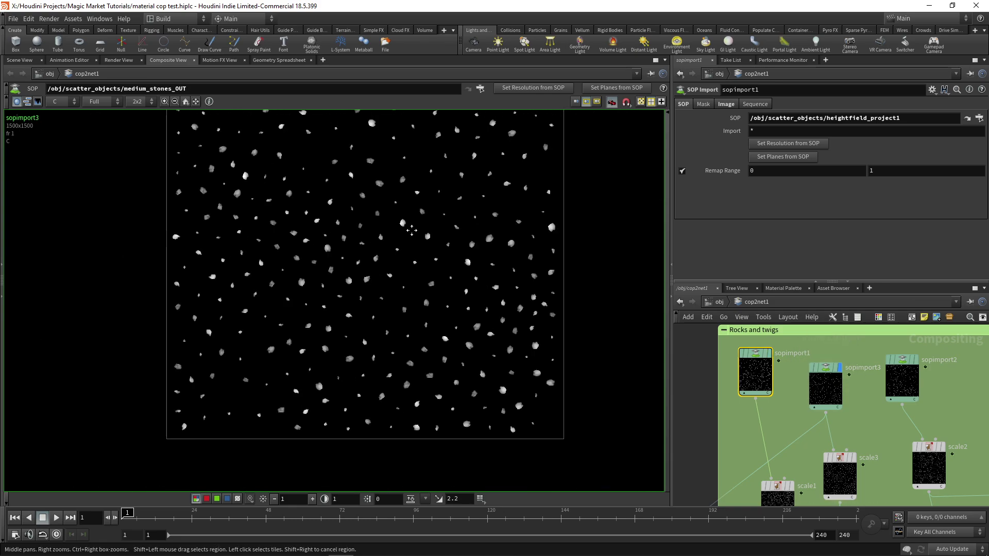
{"action": "left_click", "coordinate": [915, 359]}
{"action": "left_click", "coordinate": [902, 381]}
{"action": "left_click", "coordinate": [769, 353]}
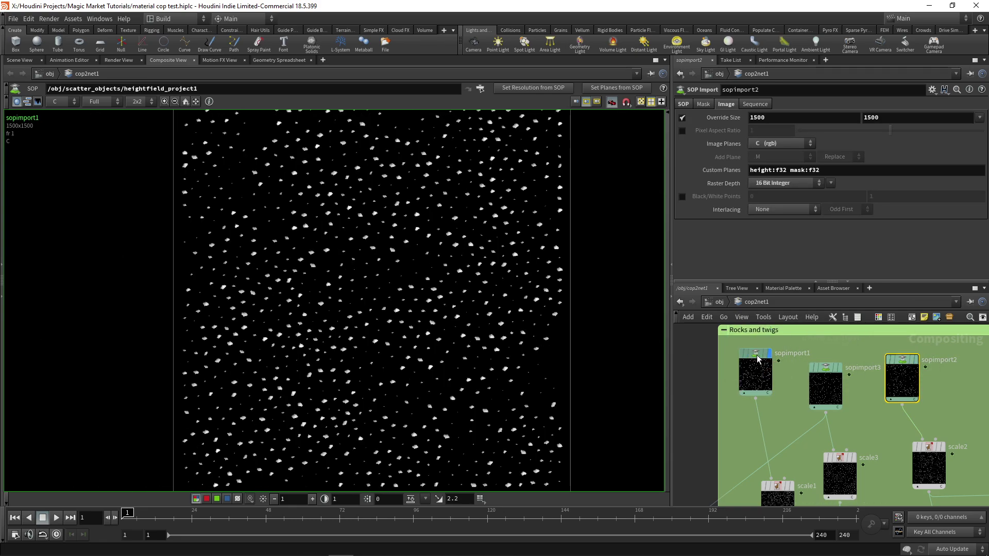
{"action": "left_click", "coordinate": [756, 373]}
{"action": "scroll", "coordinate": [447, 324], "scroll_direction": "down", "scroll_amount": 3}
{"action": "scroll", "coordinate": [447, 323], "scroll_direction": "up", "scroll_amount": 1}
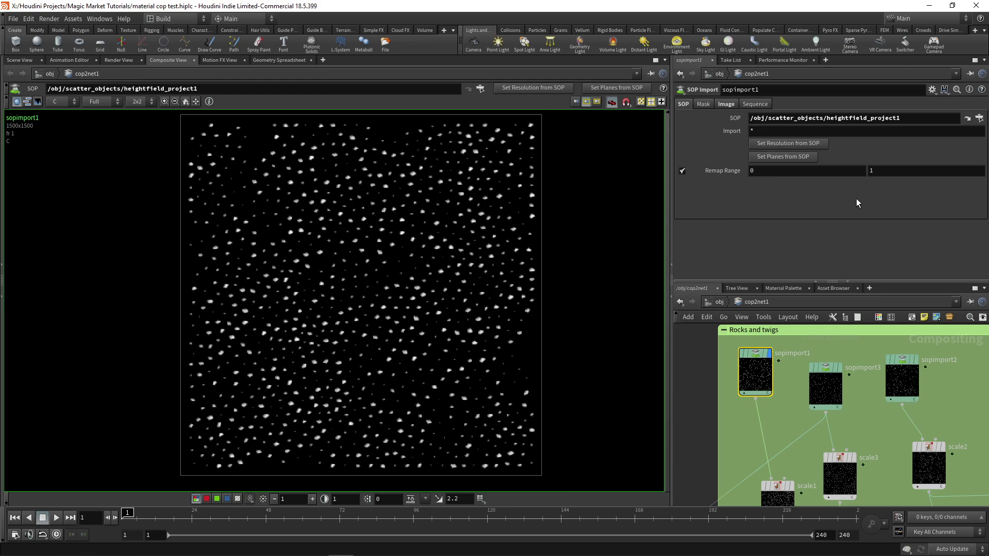
- Jump from sopimport1 to its source heightfield_project1 in scatter_objects and look over the surrounding network
{"action": "left_click", "coordinate": [967, 119]}
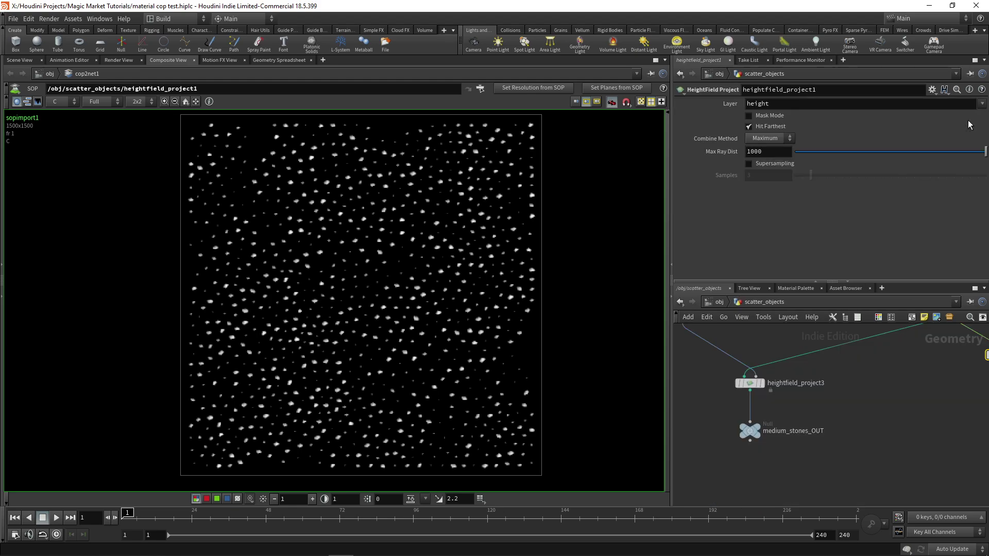
{"action": "scroll", "coordinate": [826, 371], "scroll_direction": "down", "scroll_amount": 1}
{"action": "middle_click_drag", "start_coordinate": [828, 353], "coordinate": [837, 427]}
{"action": "middle_click_drag", "start_coordinate": [785, 334], "coordinate": [753, 335]}
{"action": "scroll", "coordinate": [763, 414], "scroll_direction": "up", "scroll_amount": 3}
{"action": "middle_click_drag", "start_coordinate": [766, 392], "coordinate": [823, 379]}
{"action": "scroll", "coordinate": [756, 353], "scroll_direction": "down", "scroll_amount": 1}
{"action": "scroll", "coordinate": [767, 419], "scroll_direction": "up", "scroll_amount": 2}
- Step through the nodes of the scatter_objects network and view their geometry in the 3D scene view
{"action": "left_click", "coordinate": [744, 423]}
{"action": "scroll", "coordinate": [792, 408], "scroll_direction": "down", "scroll_amount": 1}
{"action": "left_click", "coordinate": [741, 391]}
{"action": "left_click", "coordinate": [751, 391]}
{"action": "left_click", "coordinate": [826, 415]}
{"action": "left_click", "coordinate": [24, 61]}
{"action": "scroll", "coordinate": [851, 490], "scroll_direction": "down", "scroll_amount": 1}
{"action": "left_click", "coordinate": [772, 415]}
{"action": "left_click", "coordinate": [781, 415]}
{"action": "scroll", "coordinate": [324, 254], "scroll_direction": "down", "scroll_amount": 4}
{"action": "left_click_drag", "start_coordinate": [325, 254], "coordinate": [351, 318]}
- Inspect heightfield1's size and grid spacing, then display heightfield_project3 to examine the stones projected onto the height field
{"action": "middle_click_drag", "start_coordinate": [859, 426], "coordinate": [824, 379]}
{"action": "scroll", "coordinate": [811, 409], "scroll_direction": "up", "scroll_amount": 1}
{"action": "middle_click_drag", "start_coordinate": [953, 353], "coordinate": [905, 366]}
{"action": "left_click", "coordinate": [905, 365]}
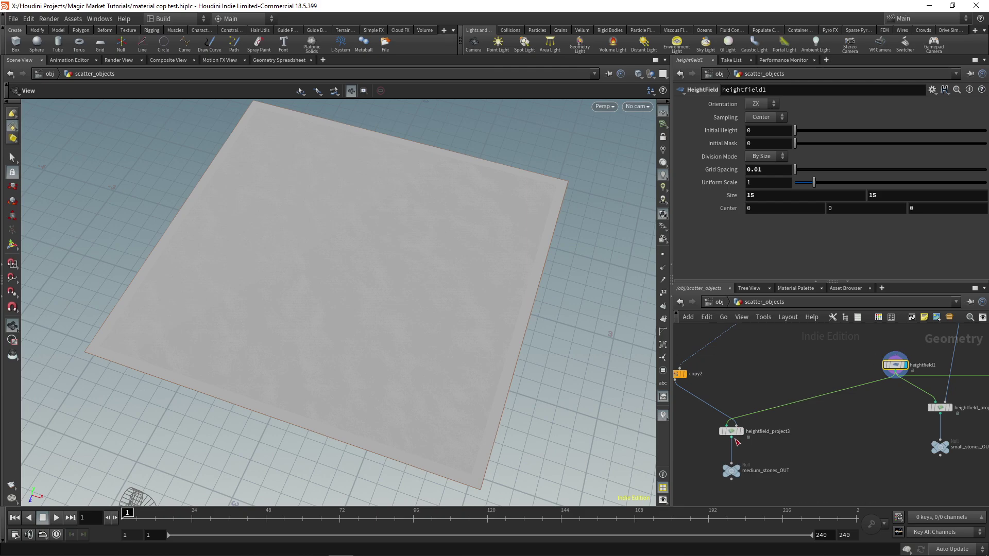
{"action": "left_click", "coordinate": [741, 431]}
{"action": "scroll", "coordinate": [375, 337], "scroll_direction": "up", "scroll_amount": 5}
{"action": "left_click_drag", "start_coordinate": [375, 336], "coordinate": [379, 294]}
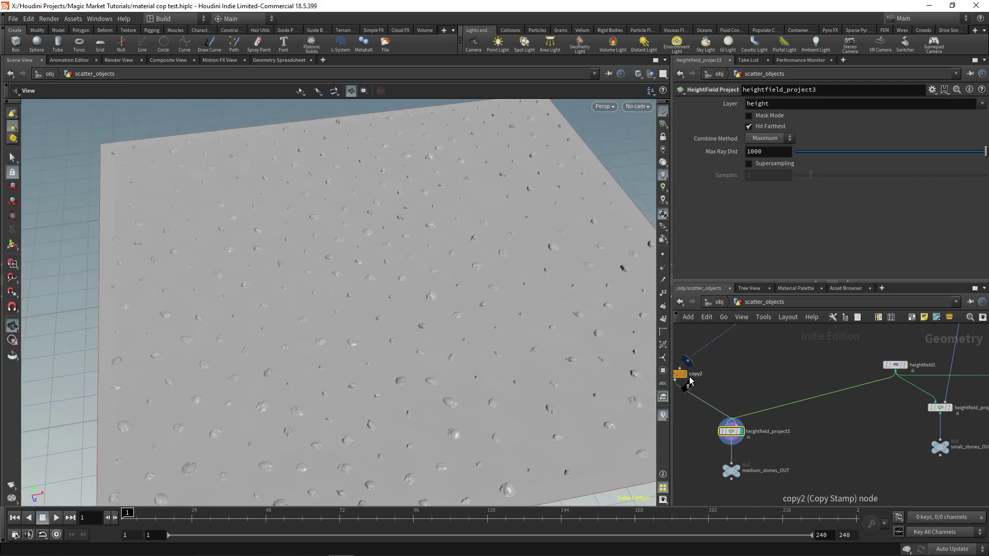
- Display the copy2 stone geometry and compare it with the heightfield_project3 result
{"action": "left_click", "coordinate": [687, 364]}
{"action": "scroll", "coordinate": [368, 287], "scroll_direction": "down", "scroll_amount": 1}
{"action": "left_click", "coordinate": [744, 421]}
{"action": "scroll", "coordinate": [446, 336], "scroll_direction": "down", "scroll_amount": 1}
{"action": "left_click_drag", "start_coordinate": [446, 336], "coordinate": [402, 318]}
{"action": "scroll", "coordinate": [935, 472], "scroll_direction": "down", "scroll_amount": 1}
{"action": "middle_click_drag", "start_coordinate": [933, 471], "coordinate": [874, 465]}
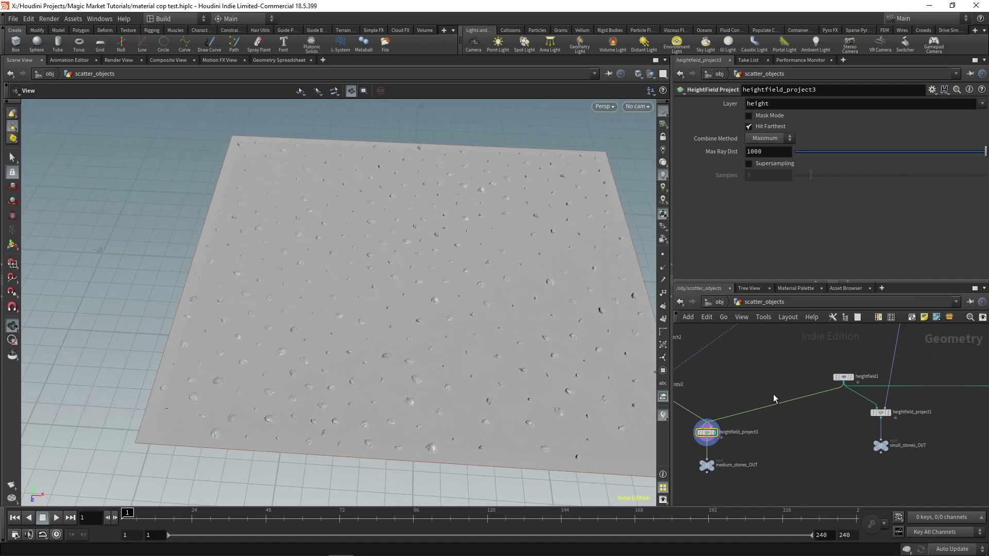
- Display the dry_grass_OUT node and examine the grass strands projected onto the height field
{"action": "middle_click_drag", "start_coordinate": [949, 447], "coordinate": [832, 456]}
{"action": "scroll", "coordinate": [832, 456], "scroll_direction": "up", "scroll_amount": 2}
{"action": "left_click", "coordinate": [742, 451]}
{"action": "left_click", "coordinate": [735, 454]}
{"action": "scroll", "coordinate": [503, 309], "scroll_direction": "up", "scroll_amount": 1}
{"action": "left_click_drag", "start_coordinate": [503, 309], "coordinate": [491, 351]}
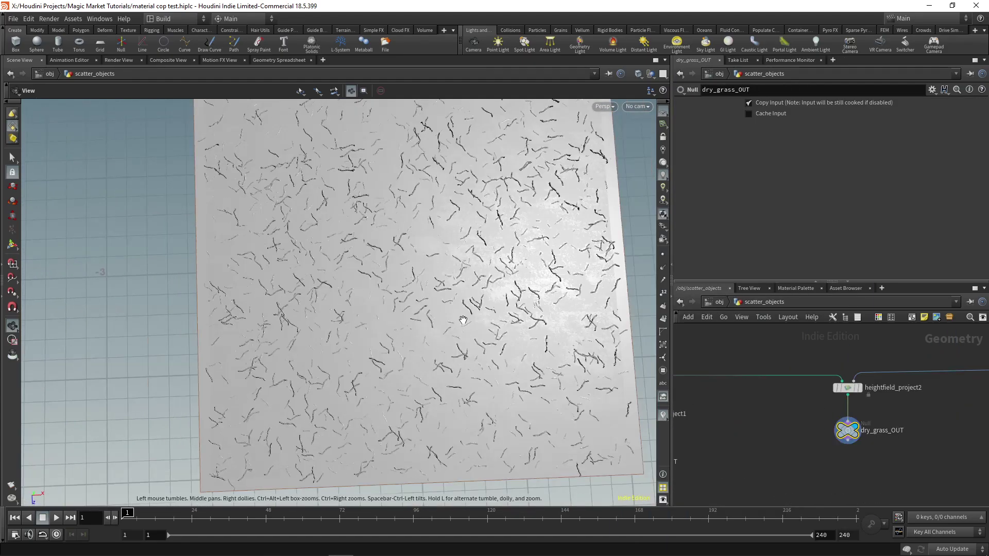
{"action": "scroll", "coordinate": [466, 343], "scroll_direction": "up", "scroll_amount": 3}
{"action": "middle_click_drag", "start_coordinate": [467, 344], "coordinate": [457, 349]}
{"action": "scroll", "coordinate": [924, 356], "scroll_direction": "down", "scroll_amount": 3}
- Trace the dry grass setup upstream, inspecting switch1's stamp expression and displaying the copy1 geometry
{"action": "middle_click_drag", "start_coordinate": [924, 356], "coordinate": [825, 493]}
{"action": "scroll", "coordinate": [805, 444], "scroll_direction": "up", "scroll_amount": 2}
{"action": "scroll", "coordinate": [763, 436], "scroll_direction": "up", "scroll_amount": 3}
{"action": "left_click", "coordinate": [755, 419]}
{"action": "left_click", "coordinate": [743, 418]}
{"action": "middle_click_drag", "start_coordinate": [896, 431], "coordinate": [777, 359]}
{"action": "left_click", "coordinate": [952, 458]}
{"action": "scroll", "coordinate": [861, 404], "scroll_direction": "down", "scroll_amount": 2}
{"action": "left_click", "coordinate": [843, 456]}
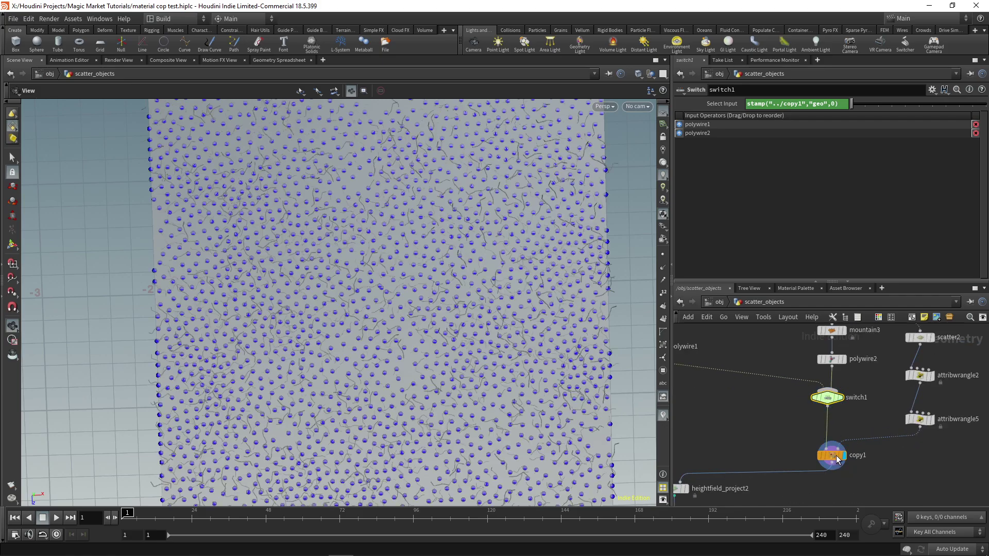
- Display heightfield_project2 to view the projected grass, then return to the cop2net1 network
{"action": "middle_click_drag", "start_coordinate": [709, 457], "coordinate": [818, 380]}
{"action": "left_click", "coordinate": [796, 412]}
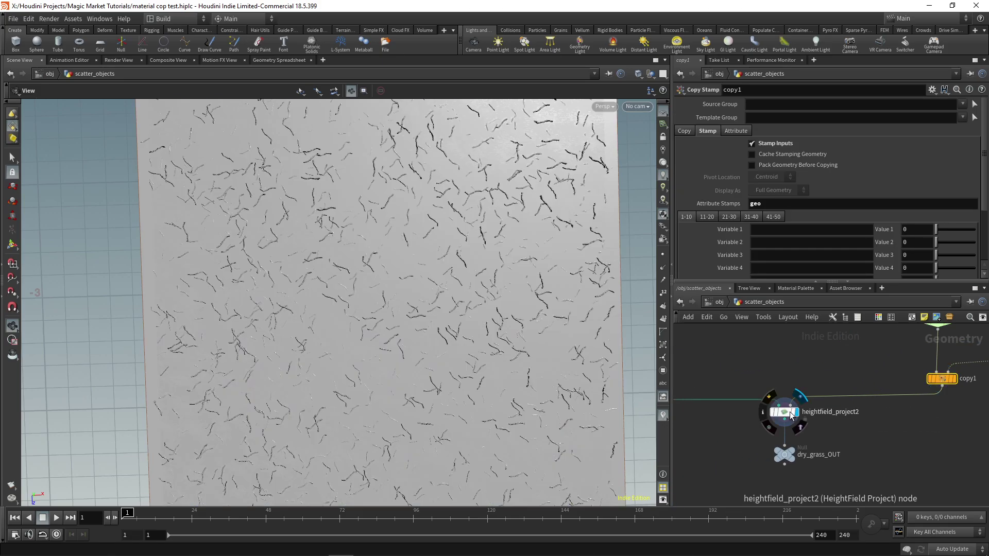
{"action": "left_click_drag", "start_coordinate": [435, 327], "coordinate": [507, 273]}
{"action": "key", "text": "u"}
{"action": "double_click", "coordinate": [820, 403]}
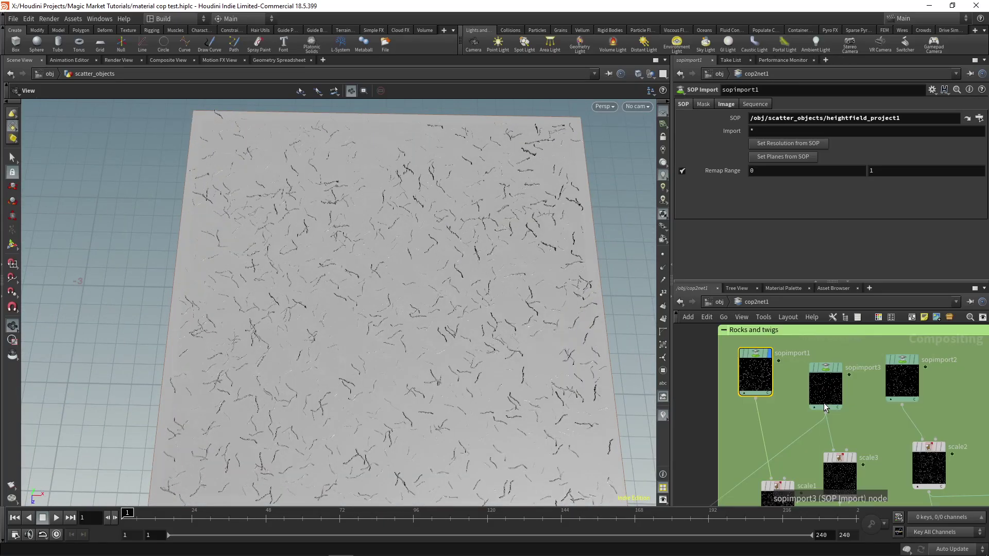
- Inspect sopimport1's image override size and the scale1 node's resolution settings
{"action": "scroll", "coordinate": [820, 435], "scroll_direction": "down", "scroll_amount": 4}
{"action": "middle_click_drag", "start_coordinate": [815, 447], "coordinate": [827, 356]}
{"action": "middle_click_drag", "start_coordinate": [762, 452], "coordinate": [768, 487]}
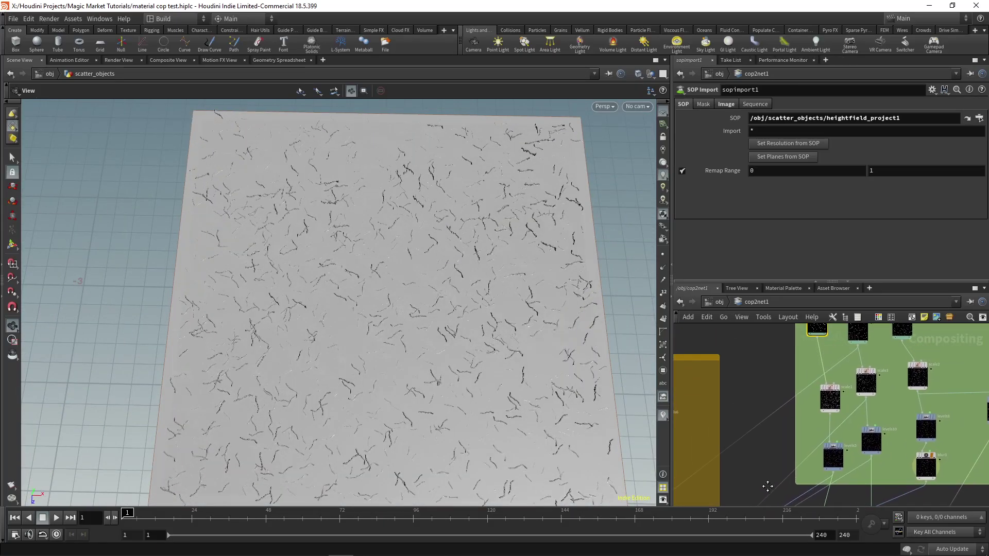
{"action": "scroll", "coordinate": [840, 360], "scroll_direction": "up", "scroll_amount": 3}
{"action": "middle_click_drag", "start_coordinate": [840, 359], "coordinate": [798, 390]}
{"action": "scroll", "coordinate": [798, 389], "scroll_direction": "up", "scroll_amount": 1}
{"action": "left_click", "coordinate": [726, 105]}
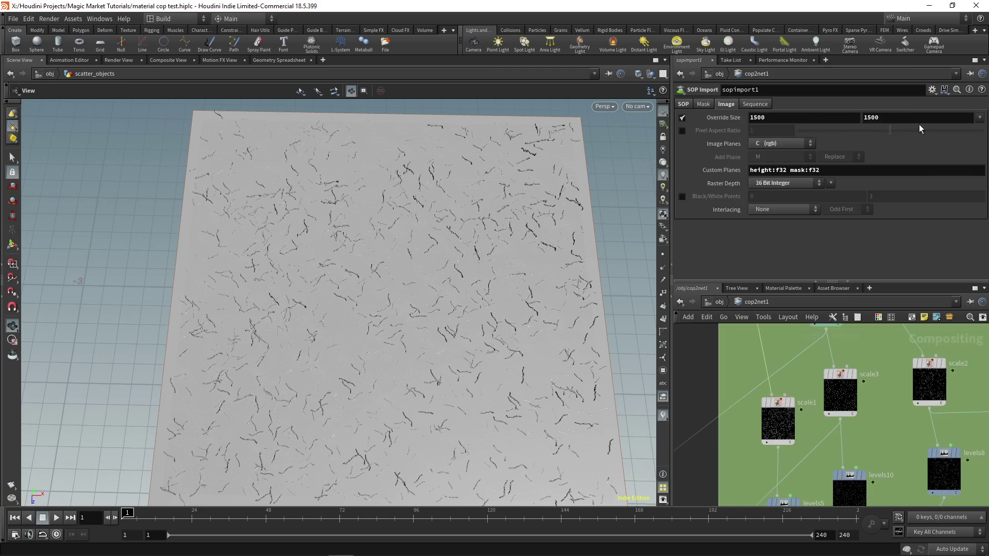
{"action": "scroll", "coordinate": [775, 373], "scroll_direction": "up", "scroll_amount": 2}
{"action": "left_click", "coordinate": [755, 368]}
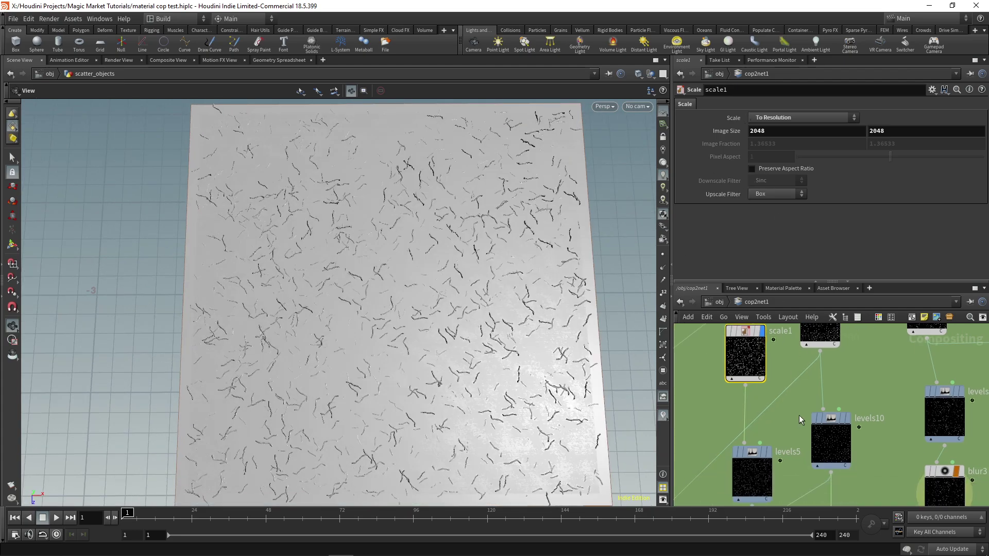
- Display the levels5 node in the composite view and inspect how its output levels darken the stones
{"action": "scroll", "coordinate": [799, 394], "scroll_direction": "down", "scroll_amount": 3}
{"action": "middle_click_drag", "start_coordinate": [786, 421], "coordinate": [951, 395]}
{"action": "scroll", "coordinate": [874, 385], "scroll_direction": "down", "scroll_amount": 4}
{"action": "middle_click_drag", "start_coordinate": [859, 386], "coordinate": [901, 386]}
{"action": "middle_click_drag", "start_coordinate": [911, 420], "coordinate": [772, 427]}
{"action": "scroll", "coordinate": [829, 427], "scroll_direction": "up", "scroll_amount": 5}
{"action": "left_click", "coordinate": [832, 436]}
{"action": "scroll", "coordinate": [831, 439], "scroll_direction": "up", "scroll_amount": 1}
{"action": "middle_click_drag", "start_coordinate": [826, 444], "coordinate": [813, 437]}
{"action": "left_click", "coordinate": [167, 59]}
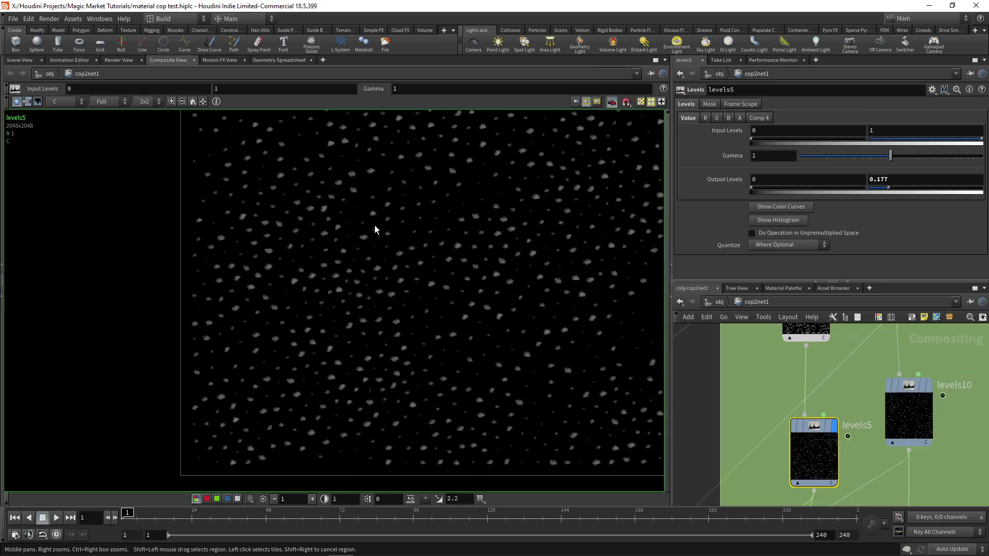
- Display the levels10 output and inspect its output level settings
{"action": "left_click", "coordinate": [932, 385]}
{"action": "middle_click_drag", "start_coordinate": [964, 423], "coordinate": [814, 410]}
{"action": "scroll", "coordinate": [814, 411], "scroll_direction": "down", "scroll_amount": 2}
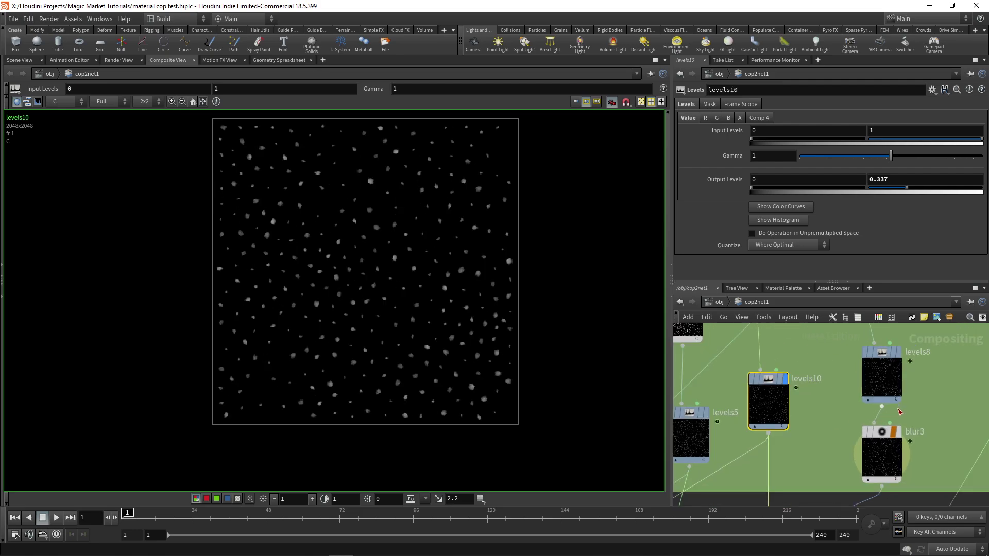
- Display the blur3 output in the composite view and inspect the blurred twigs up close
{"action": "left_click", "coordinate": [904, 437]}
{"action": "scroll", "coordinate": [401, 242], "scroll_direction": "up", "scroll_amount": 4}
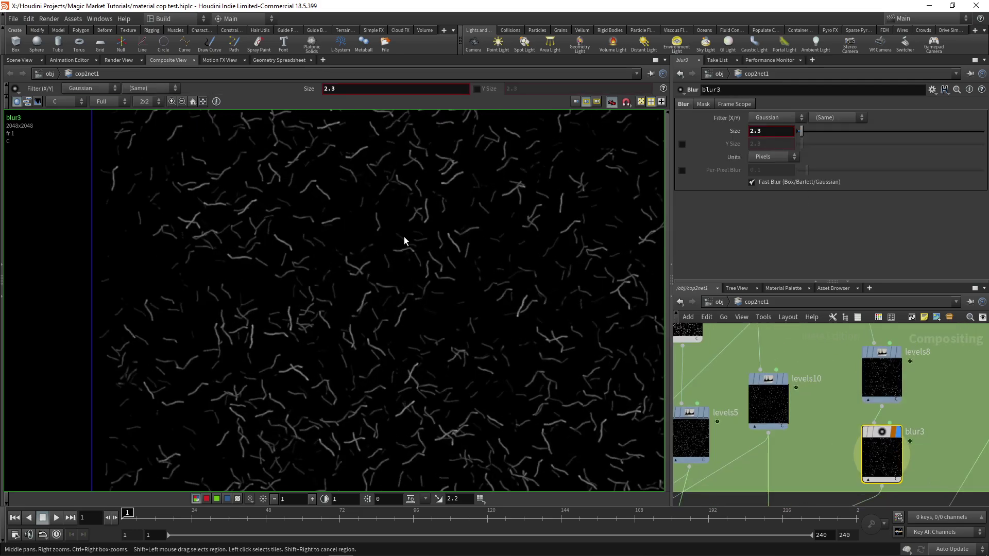
{"action": "scroll", "coordinate": [359, 297], "scroll_direction": "down", "scroll_amount": 5}
- Display the composite3 node, where the levels11 rocks are composited over composite2, and check its Screen operation
{"action": "middle_click_drag", "start_coordinate": [764, 495], "coordinate": [889, 375]}
{"action": "scroll", "coordinate": [890, 375], "scroll_direction": "down", "scroll_amount": 4}
{"action": "middle_click_drag", "start_coordinate": [728, 452], "coordinate": [869, 388]}
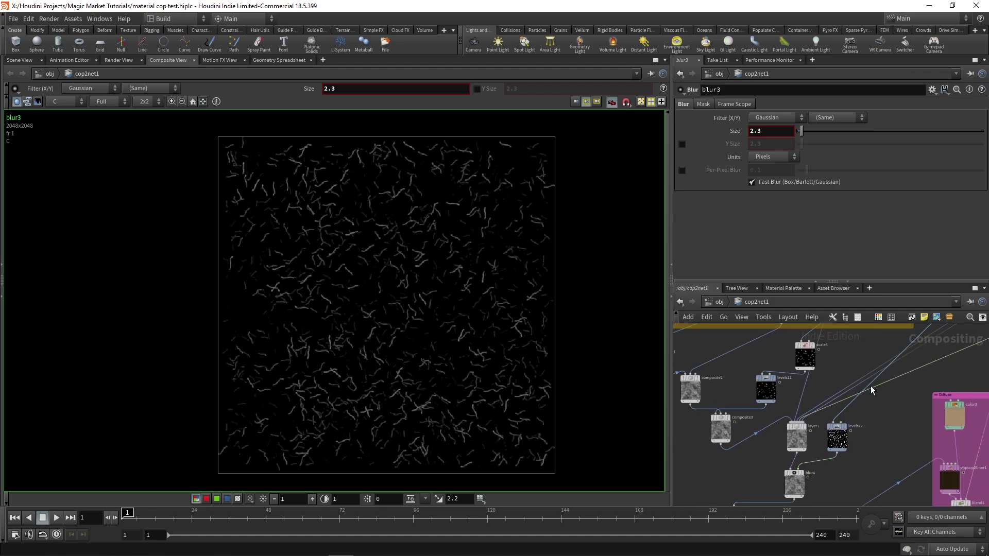
{"action": "middle_click_drag", "start_coordinate": [819, 430], "coordinate": [838, 405]}
{"action": "scroll", "coordinate": [837, 405], "scroll_direction": "up", "scroll_amount": 4}
{"action": "scroll", "coordinate": [823, 390], "scroll_direction": "down", "scroll_amount": 2}
{"action": "middle_click_drag", "start_coordinate": [780, 367], "coordinate": [860, 411]}
{"action": "scroll", "coordinate": [817, 390], "scroll_direction": "down", "scroll_amount": 1}
{"action": "scroll", "coordinate": [856, 417], "scroll_direction": "up", "scroll_amount": 2}
{"action": "left_click", "coordinate": [734, 467]}
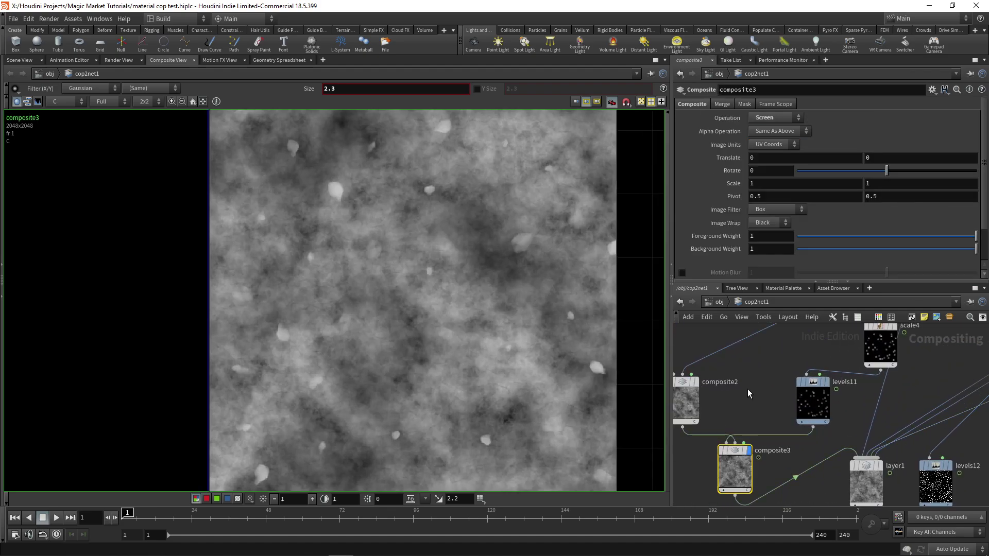
- Display the layer1 node and examine how the Screen operation layers the rocks and twigs over the soil
{"action": "middle_click_drag", "start_coordinate": [746, 372], "coordinate": [733, 372]}
{"action": "scroll", "coordinate": [835, 392], "scroll_direction": "down", "scroll_amount": 1}
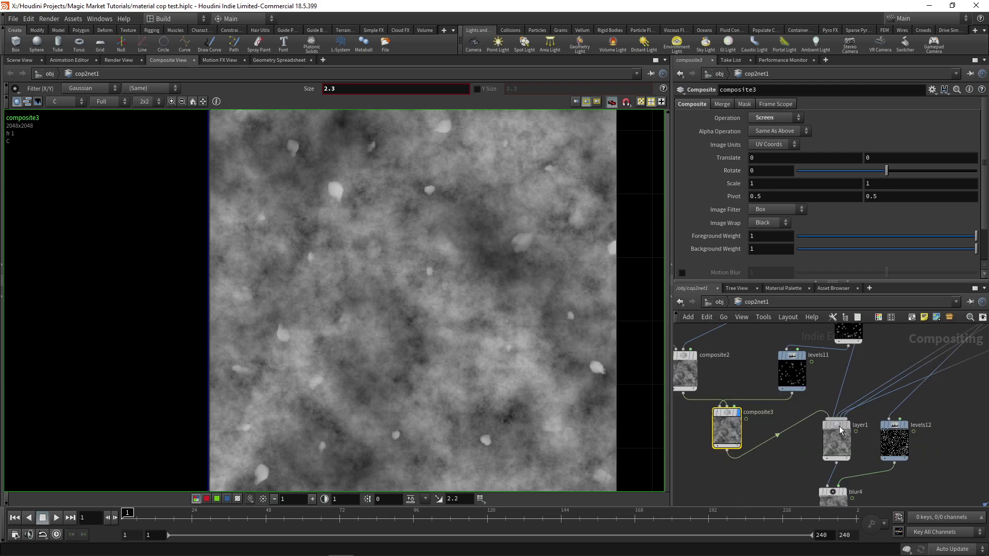
{"action": "left_click", "coordinate": [848, 434]}
{"action": "left_click", "coordinate": [851, 442]}
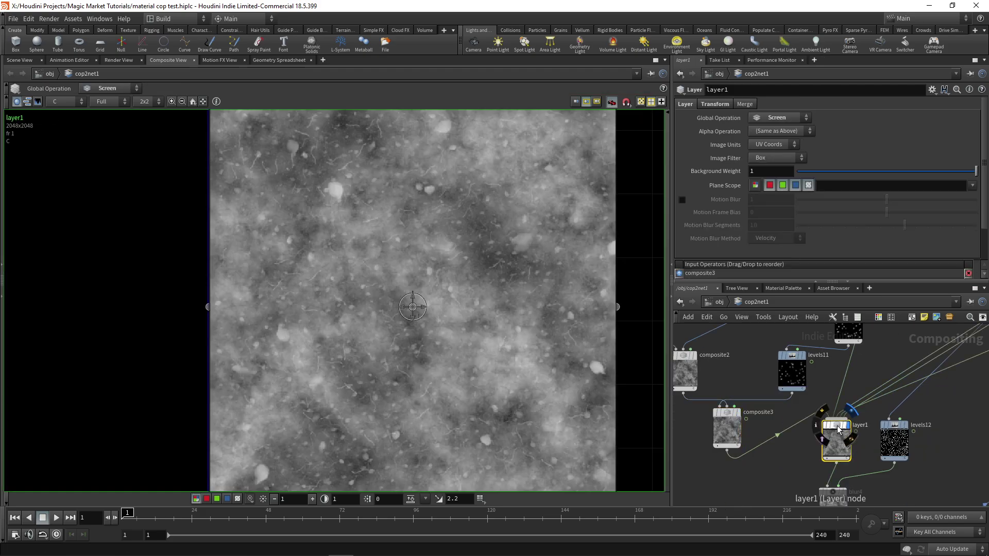
{"action": "scroll", "coordinate": [420, 342], "scroll_direction": "up", "scroll_amount": 3}
{"action": "scroll", "coordinate": [289, 310], "scroll_direction": "up", "scroll_amount": 4}
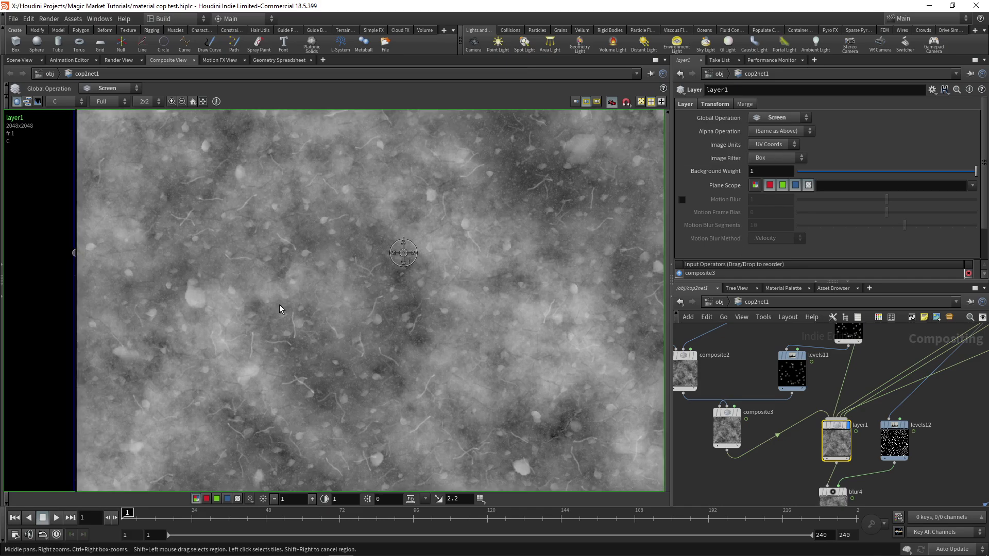
{"action": "middle_click_drag", "start_coordinate": [237, 164], "coordinate": [261, 270]}
{"action": "scroll", "coordinate": [260, 271], "scroll_direction": "up", "scroll_amount": 5}
{"action": "scroll", "coordinate": [261, 275], "scroll_direction": "down", "scroll_amount": 6}
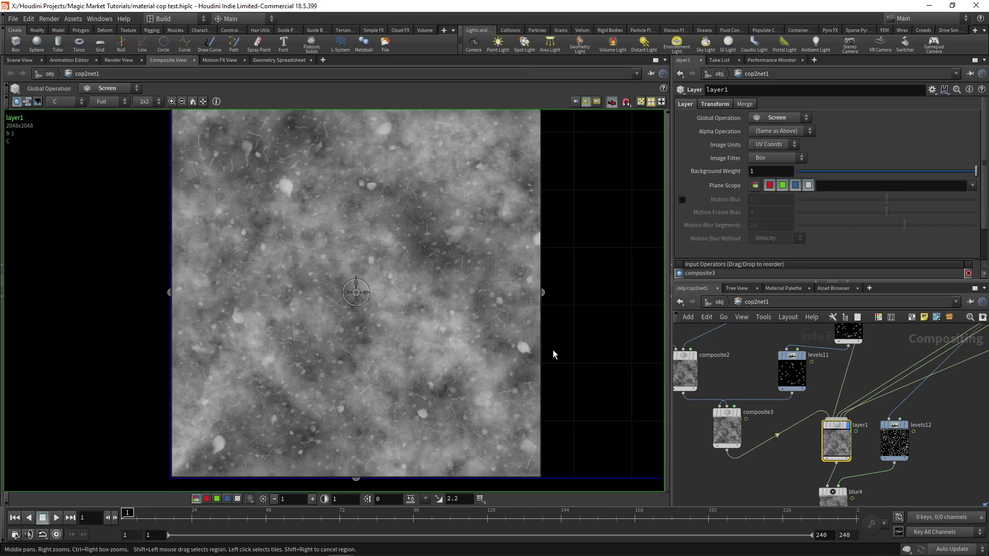
{"action": "scroll", "coordinate": [753, 404], "scroll_direction": "down", "scroll_amount": 2}
- Check the nodes feeding layer1, then return to layer1 in the network
{"action": "middle_click_drag", "start_coordinate": [732, 369], "coordinate": [848, 457]}
{"action": "scroll", "coordinate": [794, 439], "scroll_direction": "up", "scroll_amount": 1}
{"action": "left_click", "coordinate": [779, 452]}
{"action": "middle_click_drag", "start_coordinate": [928, 464], "coordinate": [800, 342]}
{"action": "scroll", "coordinate": [826, 400], "scroll_direction": "up", "scroll_amount": 3}
{"action": "left_click", "coordinate": [808, 398]}
{"action": "middle_click_drag", "start_coordinate": [823, 425], "coordinate": [814, 406]}
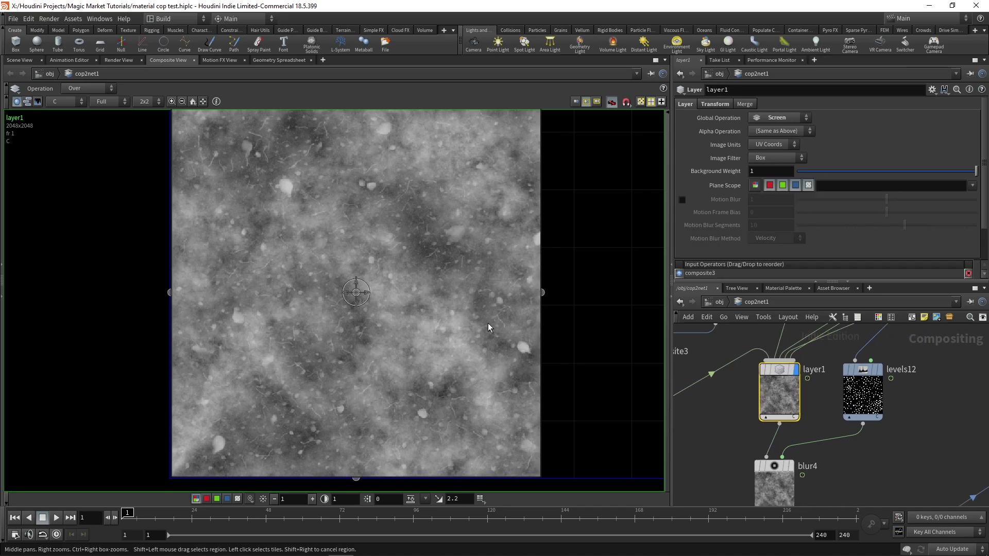
- View the blur4, crop1 and null1 outputs in turn, following the chain below layer1
{"action": "scroll", "coordinate": [843, 487], "scroll_direction": "down", "scroll_amount": 1}
{"action": "left_click", "coordinate": [787, 482]}
{"action": "scroll", "coordinate": [972, 475], "scroll_direction": "down", "scroll_amount": 1}
{"action": "middle_click_drag", "start_coordinate": [878, 501], "coordinate": [916, 381]}
{"action": "scroll", "coordinate": [779, 367], "scroll_direction": "up", "scroll_amount": 1}
{"action": "left_click", "coordinate": [777, 364]}
{"action": "scroll", "coordinate": [857, 441], "scroll_direction": "down", "scroll_amount": 1}
{"action": "middle_click_drag", "start_coordinate": [802, 441], "coordinate": [787, 396]}
{"action": "left_click", "coordinate": [778, 393]}
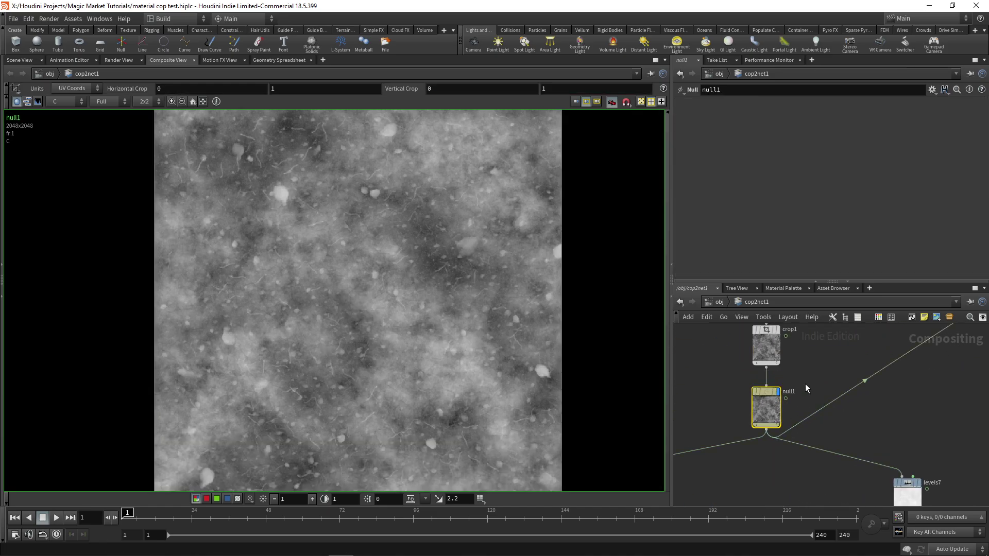
- Display the ground_displacement_OUT null and examine the final displacement map closely
{"action": "middle_click_drag", "start_coordinate": [782, 460], "coordinate": [886, 391]}
{"action": "scroll", "coordinate": [886, 391], "scroll_direction": "down", "scroll_amount": 2}
{"action": "middle_click_drag", "start_coordinate": [822, 404], "coordinate": [794, 410]}
{"action": "middle_click_drag", "start_coordinate": [693, 442], "coordinate": [753, 418]}
{"action": "scroll", "coordinate": [753, 417], "scroll_direction": "up", "scroll_amount": 2}
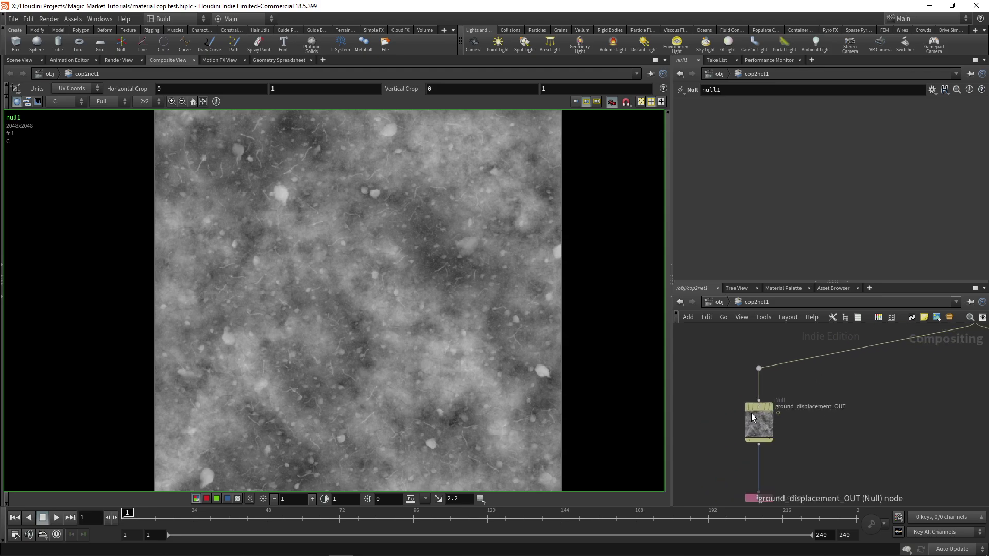
{"action": "scroll", "coordinate": [341, 260], "scroll_direction": "down", "scroll_amount": 4}
{"action": "middle_click_drag", "start_coordinate": [364, 263], "coordinate": [412, 267]}
{"action": "scroll", "coordinate": [371, 273], "scroll_direction": "up", "scroll_amount": 3}
{"action": "scroll", "coordinate": [379, 273], "scroll_direction": "up", "scroll_amount": 1}
{"action": "scroll", "coordinate": [390, 271], "scroll_direction": "down", "scroll_amount": 2}
{"action": "scroll", "coordinate": [399, 297], "scroll_direction": "up", "scroll_amount": 8}
{"action": "scroll", "coordinate": [421, 320], "scroll_direction": "down", "scroll_amount": 3}
{"action": "scroll", "coordinate": [412, 268], "scroll_direction": "down", "scroll_amount": 3}
{"action": "scroll", "coordinate": [947, 432], "scroll_direction": "down", "scroll_amount": 2}
- Display levels7 to examine the roughness map and its level settings, and select the roughness_OUT null
{"action": "middle_click_drag", "start_coordinate": [947, 432], "coordinate": [708, 436]}
{"action": "scroll", "coordinate": [708, 436], "scroll_direction": "down", "scroll_amount": 2}
{"action": "scroll", "coordinate": [422, 357], "scroll_direction": "down", "scroll_amount": 2}
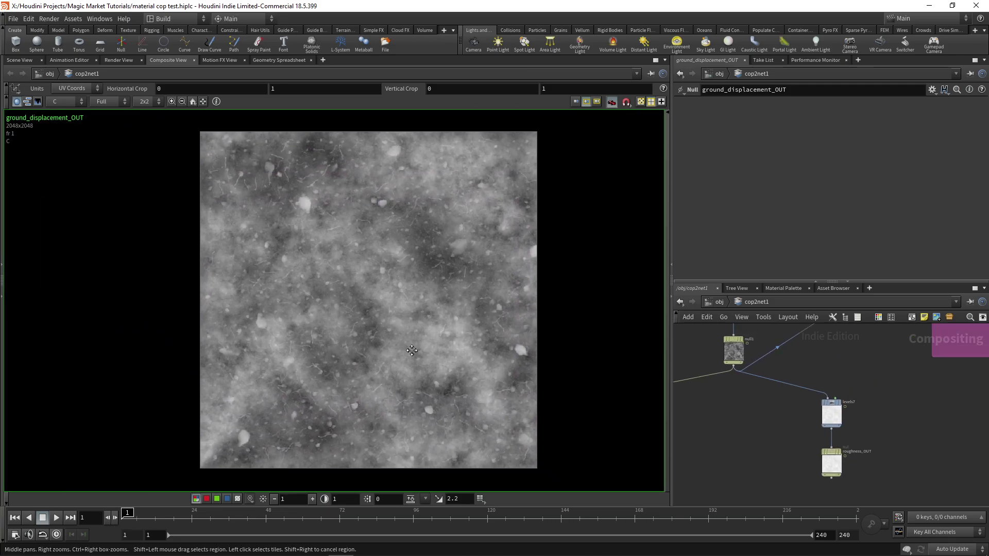
{"action": "scroll", "coordinate": [863, 406], "scroll_direction": "up", "scroll_amount": 1}
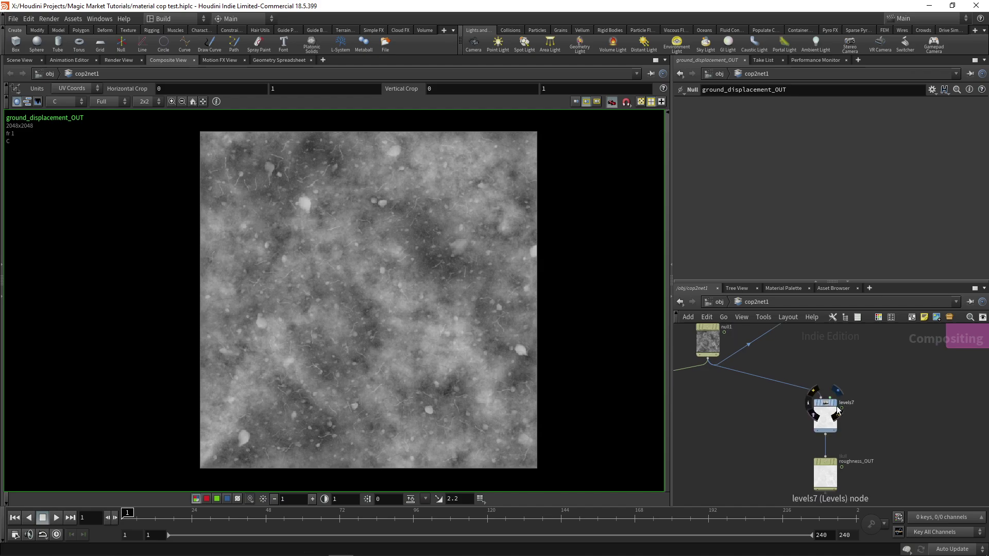
{"action": "left_click", "coordinate": [826, 415]}
{"action": "scroll", "coordinate": [388, 321], "scroll_direction": "up", "scroll_amount": 2}
{"action": "scroll", "coordinate": [388, 316], "scroll_direction": "up", "scroll_amount": 3}
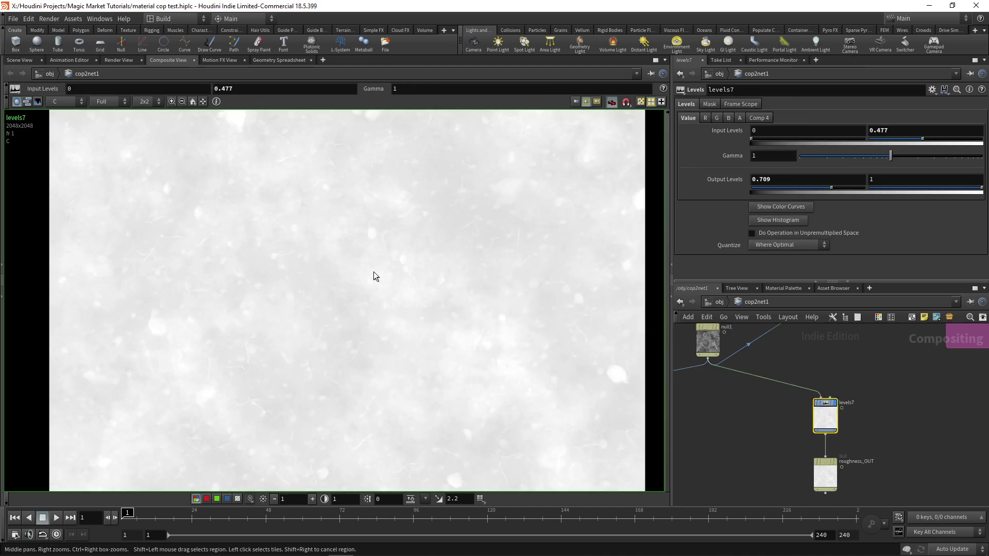
{"action": "middle_click_drag", "start_coordinate": [361, 264], "coordinate": [455, 315]}
{"action": "scroll", "coordinate": [382, 309], "scroll_direction": "down", "scroll_amount": 2}
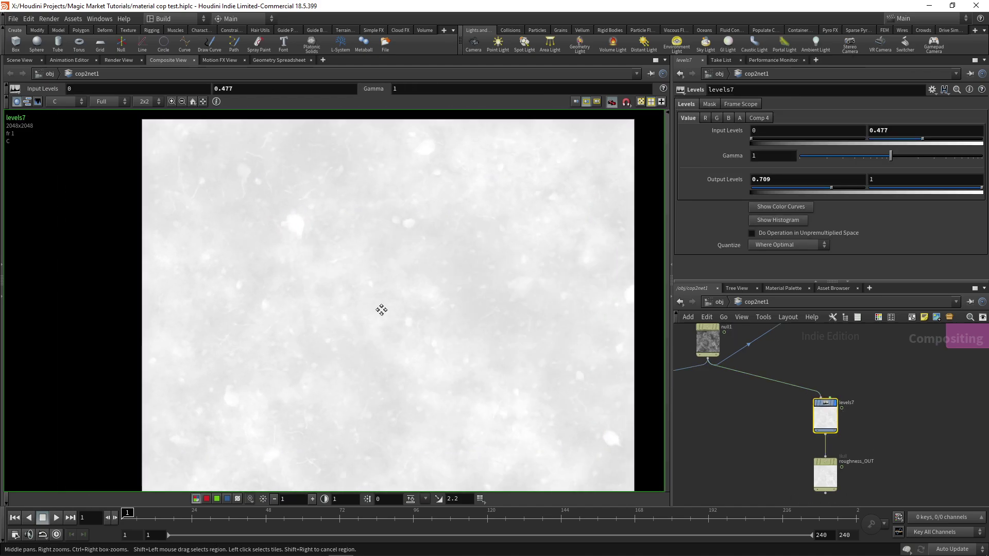
{"action": "scroll", "coordinate": [379, 308], "scroll_direction": "up", "scroll_amount": 3}
{"action": "scroll", "coordinate": [328, 235], "scroll_direction": "down", "scroll_amount": 2}
{"action": "middle_click_drag", "start_coordinate": [226, 184], "coordinate": [244, 199]}
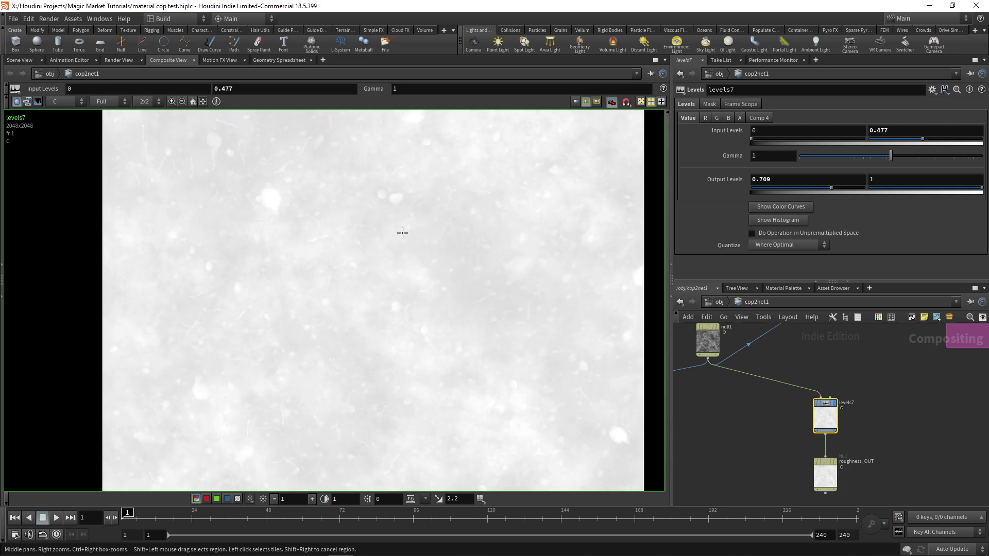
{"action": "scroll", "coordinate": [879, 421], "scroll_direction": "up", "scroll_amount": 1}
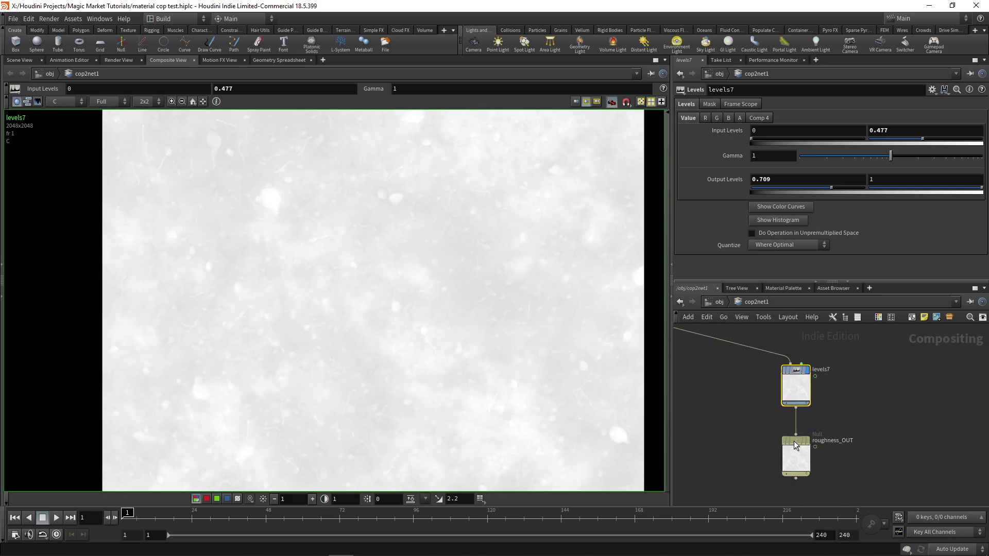
{"action": "left_click", "coordinate": [794, 443]}
- Move the vopcop2filter1 node out of the Diffuse network box and display its output
{"action": "scroll", "coordinate": [798, 477], "scroll_direction": "down", "scroll_amount": 1}
{"action": "scroll", "coordinate": [878, 340], "scroll_direction": "down", "scroll_amount": 1}
{"action": "middle_click_drag", "start_coordinate": [878, 335], "coordinate": [771, 458]}
{"action": "scroll", "coordinate": [768, 427], "scroll_direction": "up", "scroll_amount": 3}
{"action": "scroll", "coordinate": [750, 422], "scroll_direction": "down", "scroll_amount": 3}
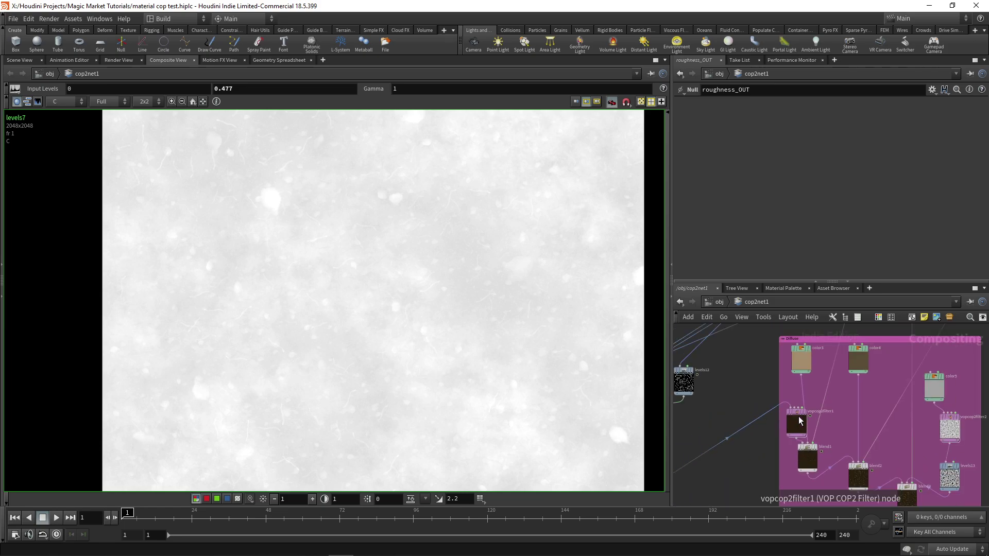
{"action": "left_click_drag", "start_coordinate": [795, 420], "coordinate": [737, 420]}
{"action": "scroll", "coordinate": [752, 423], "scroll_direction": "up", "scroll_amount": 1}
{"action": "left_click", "coordinate": [751, 424]}
{"action": "middle_click_drag", "start_coordinate": [712, 468], "coordinate": [748, 462]}
{"action": "left_click", "coordinate": [756, 401]}
{"action": "scroll", "coordinate": [829, 371], "scroll_direction": "up", "scroll_amount": 1}
{"action": "left_click", "coordinate": [832, 365]}
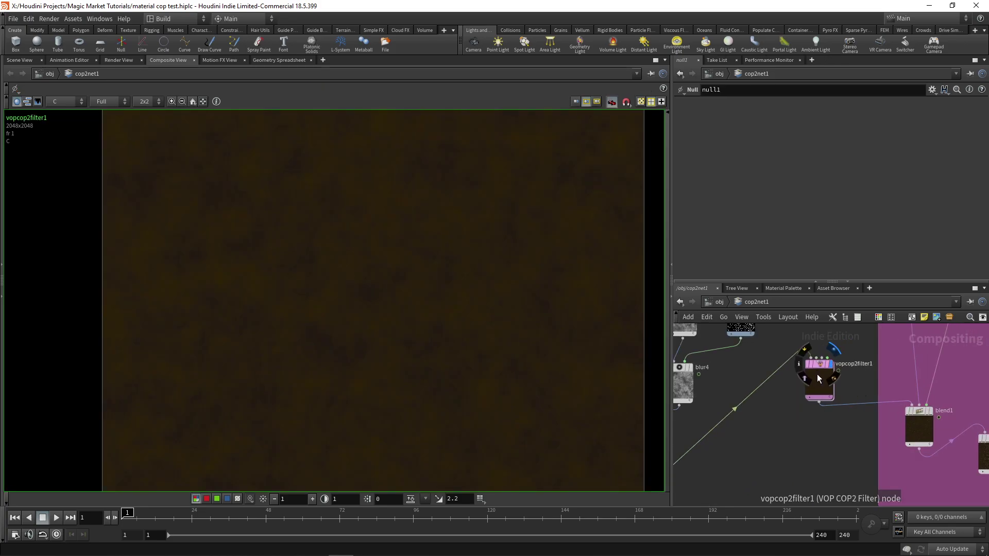
- Look through the VOP network inside vopcop2filter1, then return to the cop2net1 level
{"action": "double_click", "coordinate": [820, 379]}
{"action": "middle_click_drag", "start_coordinate": [695, 392], "coordinate": [720, 390]}
{"action": "scroll", "coordinate": [720, 384], "scroll_direction": "up", "scroll_amount": 2}
{"action": "middle_click_drag", "start_coordinate": [841, 383], "coordinate": [756, 400]}
{"action": "scroll", "coordinate": [757, 401], "scroll_direction": "down", "scroll_amount": 1}
{"action": "middle_click_drag", "start_coordinate": [887, 425], "coordinate": [721, 447]}
{"action": "left_click", "coordinate": [734, 389]}
{"action": "scroll", "coordinate": [840, 464], "scroll_direction": "down", "scroll_amount": 2}
{"action": "middle_click_drag", "start_coordinate": [841, 463], "coordinate": [885, 427]}
{"action": "key", "text": "u"}
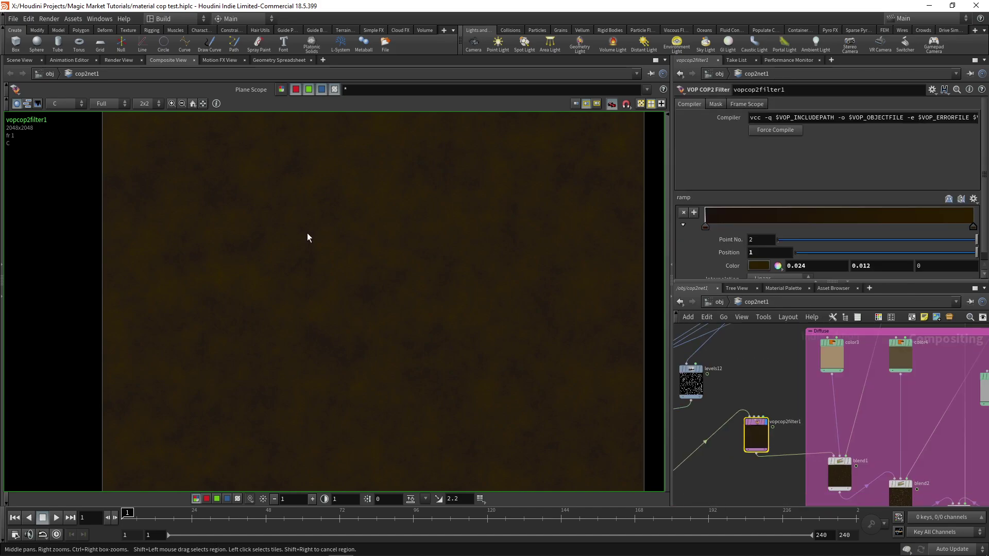
- Trace the input of vopcop2filter1 back to null1 and display the null1 height image
{"action": "scroll", "coordinate": [434, 326], "scroll_direction": "down", "scroll_amount": 3}
{"action": "middle_click_drag", "start_coordinate": [433, 325], "coordinate": [418, 306]}
{"action": "middle_click_drag", "start_coordinate": [796, 378], "coordinate": [812, 369]}
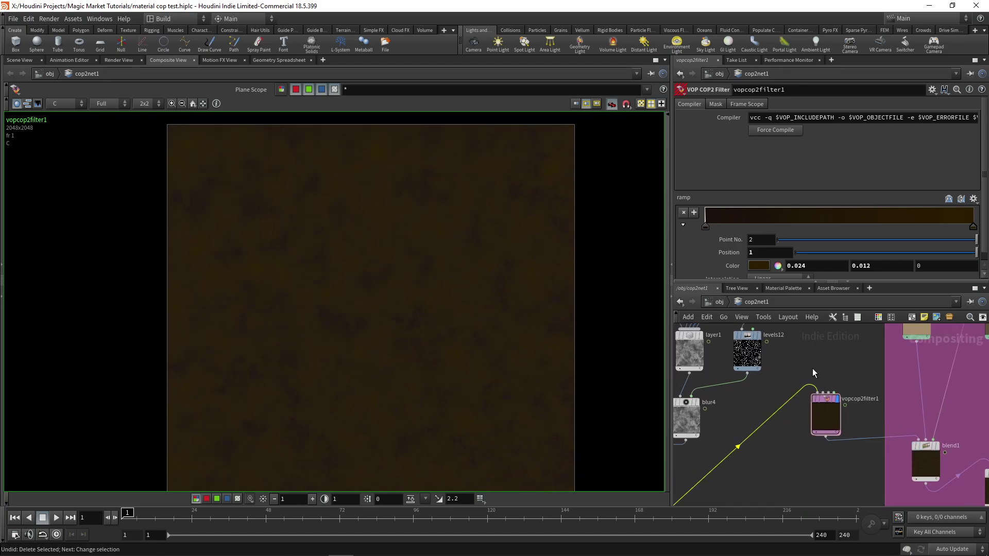
{"action": "scroll", "coordinate": [812, 369], "scroll_direction": "down", "scroll_amount": 1}
{"action": "middle_click_drag", "start_coordinate": [685, 482], "coordinate": [773, 436]}
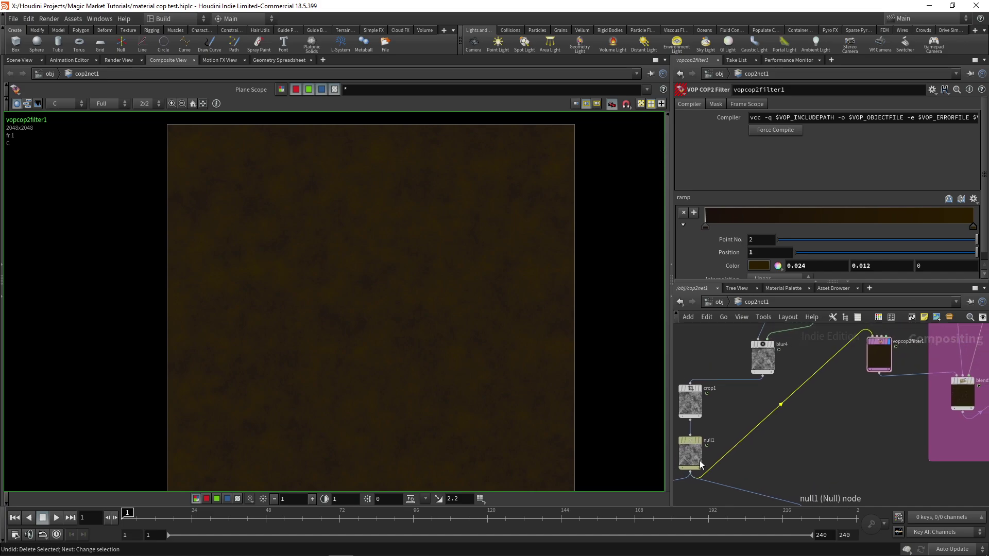
{"action": "left_click", "coordinate": [698, 463]}
{"action": "left_click", "coordinate": [704, 447]}
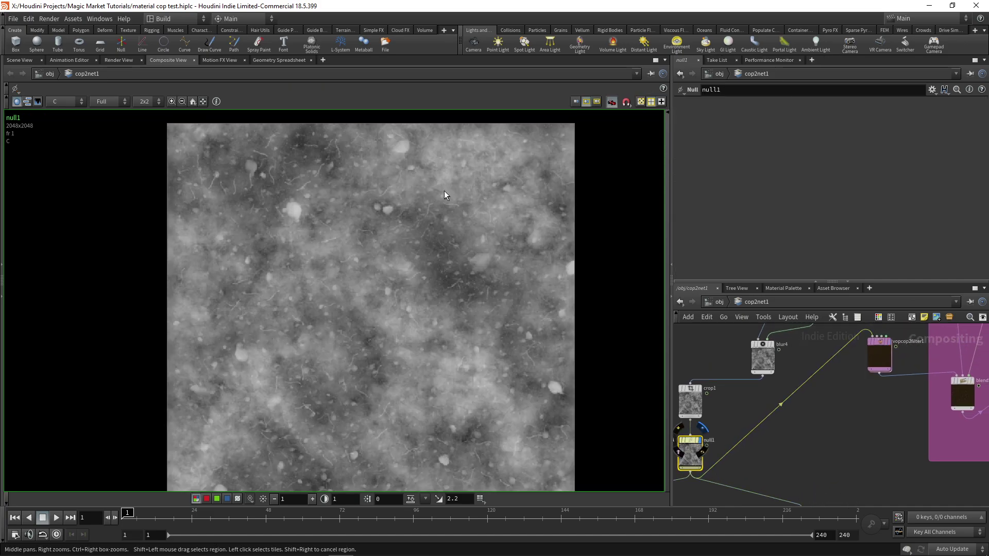
- Display vopcop2filter1 again to compare its ramp-coloured soil with the height image
{"action": "left_click", "coordinate": [889, 342]}
{"action": "left_click", "coordinate": [879, 354]}
{"action": "scroll", "coordinate": [505, 301], "scroll_direction": "down", "scroll_amount": 2}
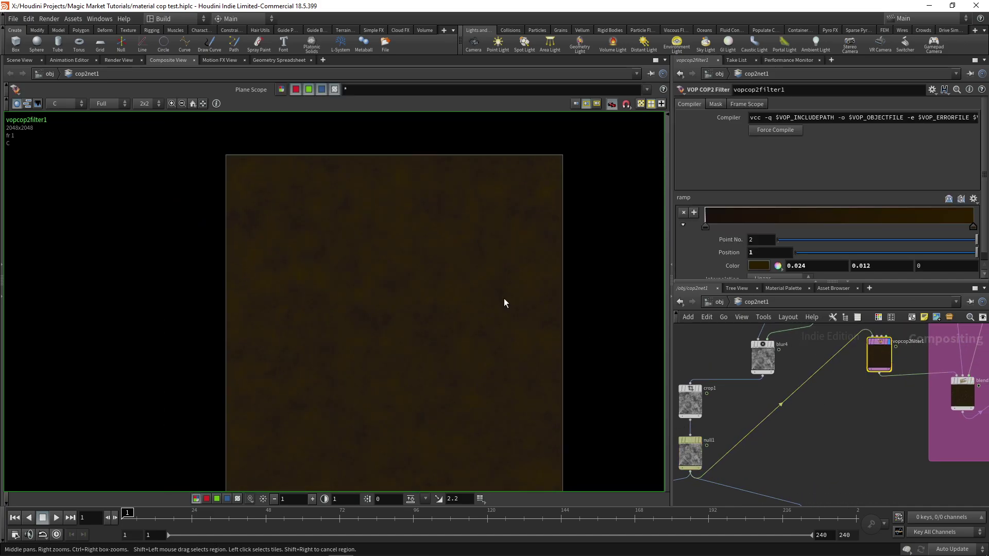
{"action": "middle_click_drag", "start_coordinate": [513, 304], "coordinate": [487, 287]}
{"action": "scroll", "coordinate": [468, 282], "scroll_direction": "down", "scroll_amount": 1}
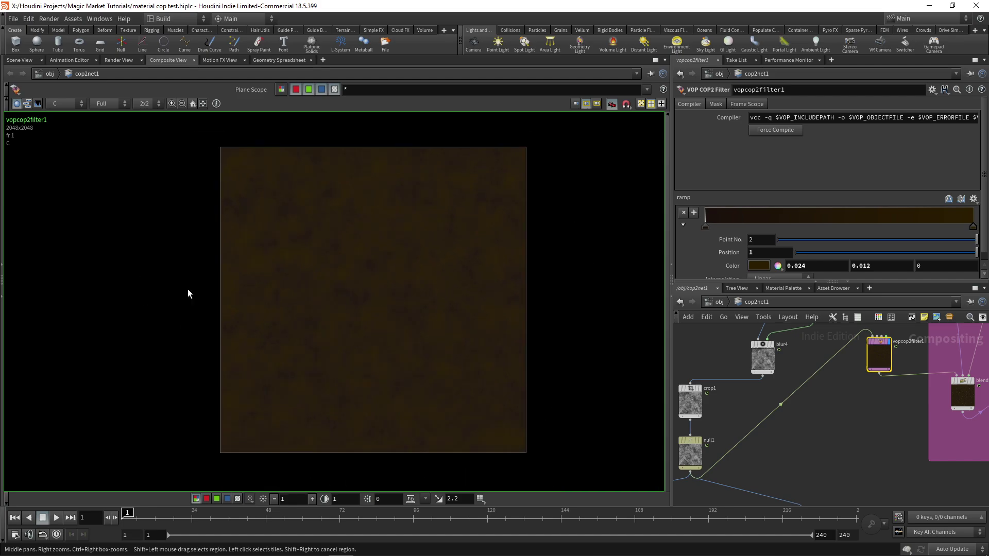
- Display the blend1 node and examine the stones blended onto the brown soil colour
{"action": "middle_click_drag", "start_coordinate": [866, 431], "coordinate": [729, 468]}
{"action": "middle_click_drag", "start_coordinate": [786, 402], "coordinate": [792, 419]}
{"action": "scroll", "coordinate": [845, 432], "scroll_direction": "up", "scroll_amount": 1}
{"action": "left_click", "coordinate": [840, 436]}
{"action": "left_click", "coordinate": [830, 436]}
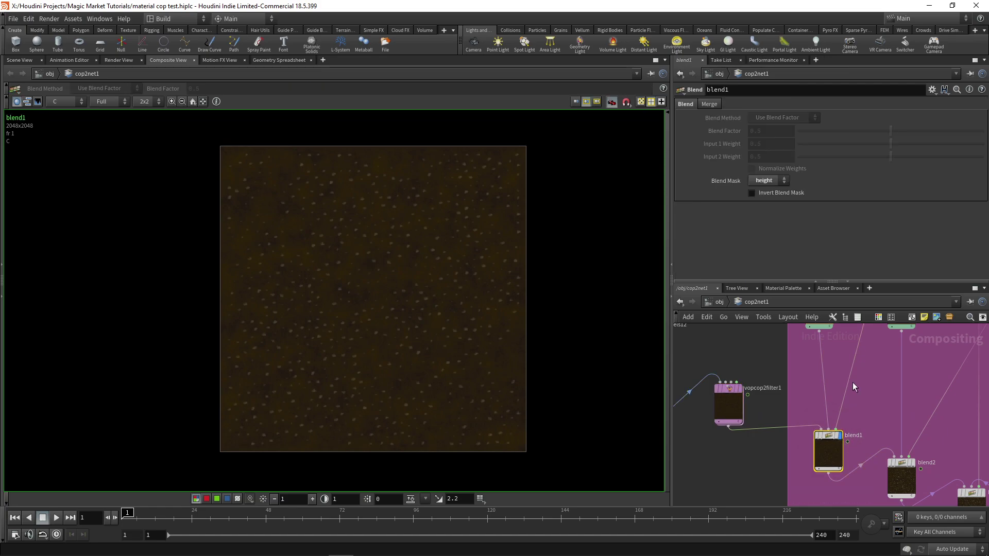
{"action": "middle_click_drag", "start_coordinate": [852, 383], "coordinate": [802, 428]}
{"action": "scroll", "coordinate": [800, 422], "scroll_direction": "down", "scroll_amount": 1}
{"action": "scroll", "coordinate": [801, 425], "scroll_direction": "up", "scroll_amount": 1}
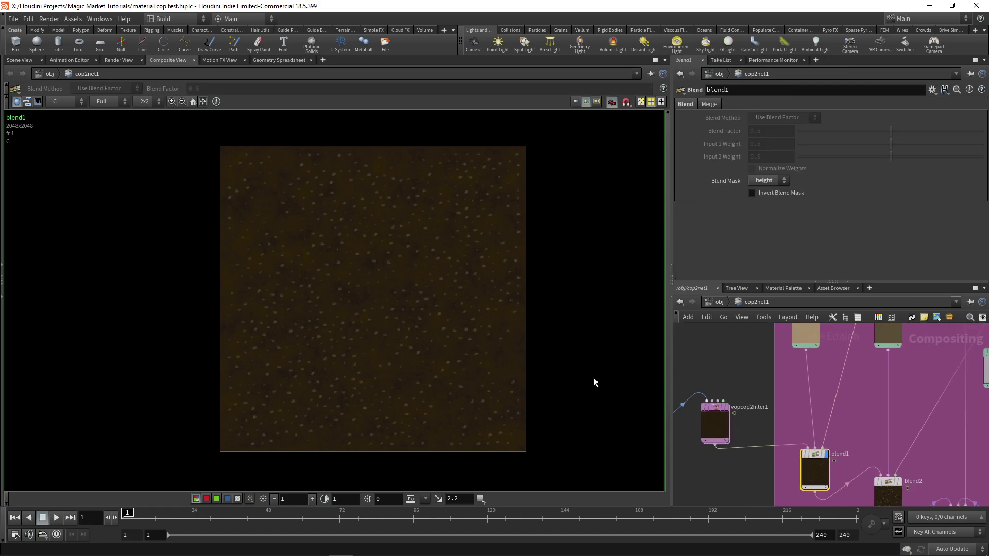
{"action": "scroll", "coordinate": [374, 321], "scroll_direction": "up", "scroll_amount": 3}
{"action": "middle_click_drag", "start_coordinate": [756, 382], "coordinate": [771, 427]}
- Select the color3 node and inspect the stone colour that feeds blend1
{"action": "left_click", "coordinate": [727, 414]}
{"action": "scroll", "coordinate": [771, 427], "scroll_direction": "down", "scroll_amount": 1}
{"action": "left_click", "coordinate": [793, 369]}
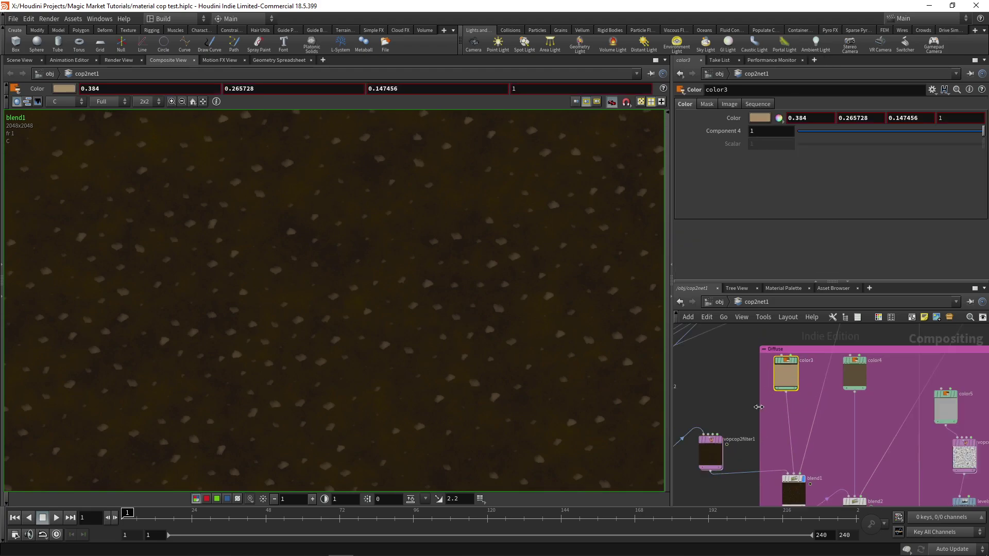
- Look over the nodes in the Soil network box, then select blend1 and check its height blend mask
{"action": "mouse_move", "coordinate": [749, 354]}
{"action": "middle_mouse_down"}
{"action": "mouse_move", "coordinate": [894, 464]}
{"action": "mouse_move", "coordinate": [961, 492]}
{"action": "middle_mouse_up"}
{"action": "middle_click_drag", "start_coordinate": [737, 372], "coordinate": [825, 449]}
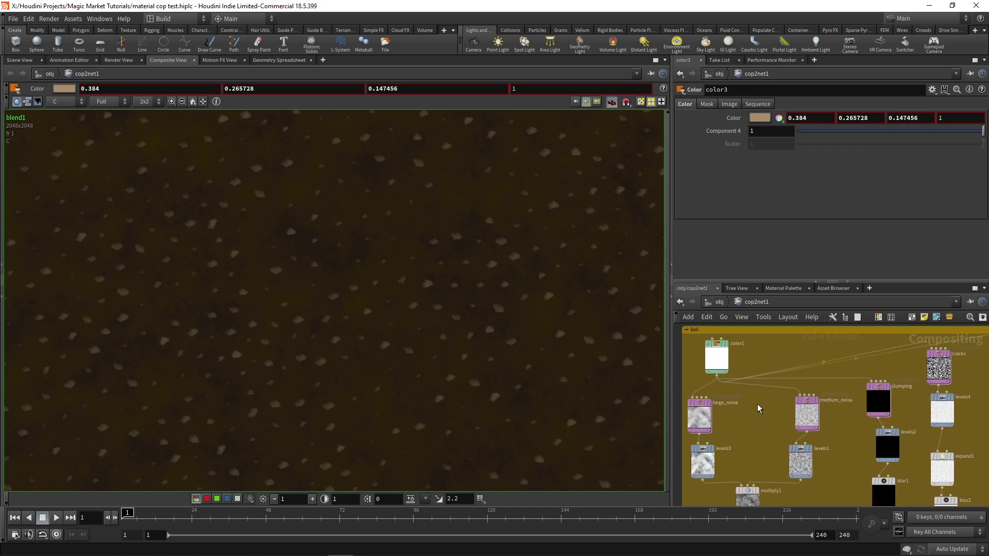
{"action": "middle_click_drag", "start_coordinate": [757, 404], "coordinate": [806, 438]}
{"action": "middle_click_drag", "start_coordinate": [870, 369], "coordinate": [747, 274]}
{"action": "middle_click_drag", "start_coordinate": [927, 479], "coordinate": [735, 300]}
{"action": "scroll", "coordinate": [840, 419], "scroll_direction": "up", "scroll_amount": 1}
{"action": "left_click", "coordinate": [821, 482]}
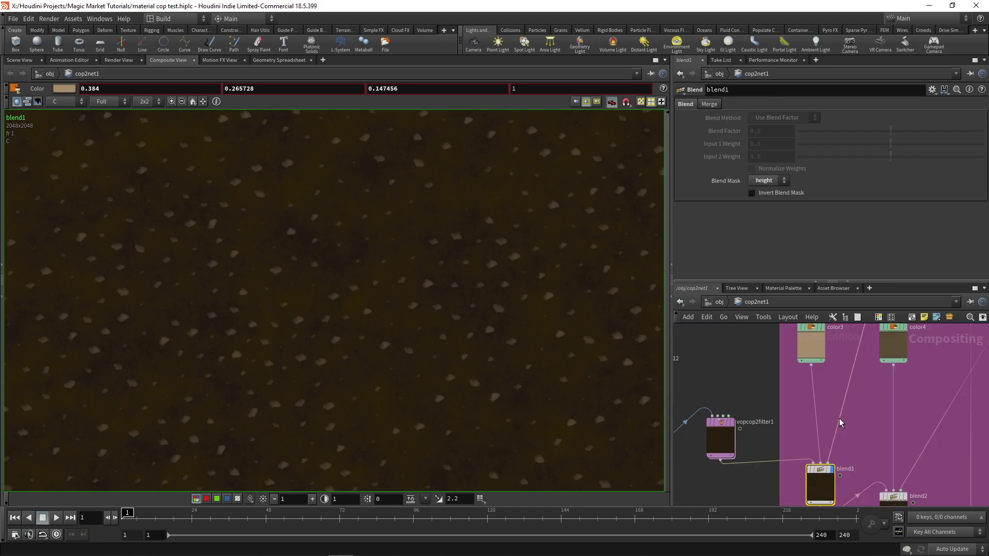
{"action": "scroll", "coordinate": [839, 418], "scroll_direction": "down", "scroll_amount": 2}
{"action": "middle_click_drag", "start_coordinate": [728, 419], "coordinate": [722, 396]}
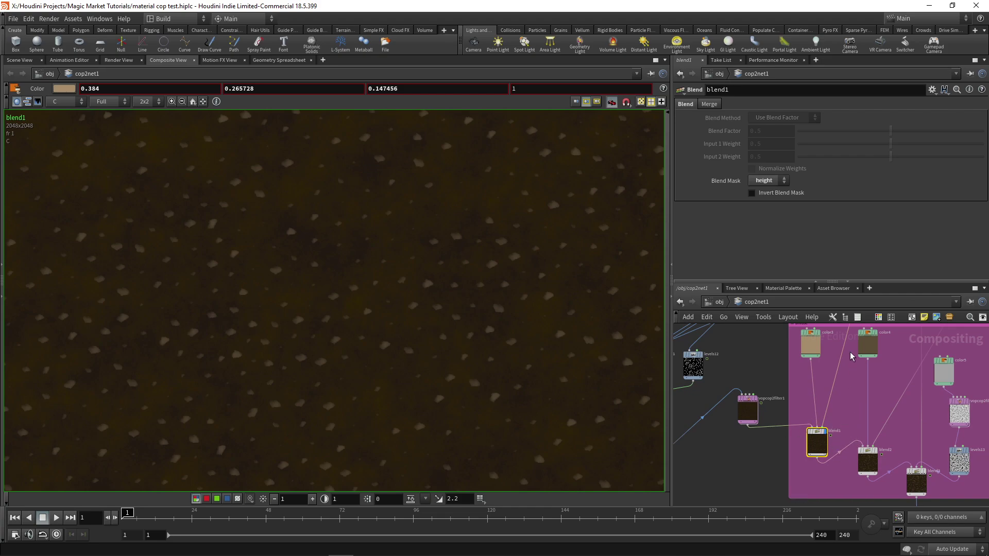
- Trace the blend1 mask input back to levels5 and display the stone mask
{"action": "middle_click_drag", "start_coordinate": [872, 347], "coordinate": [830, 462]}
{"action": "middle_click_drag", "start_coordinate": [853, 327], "coordinate": [812, 464]}
{"action": "scroll", "coordinate": [812, 463], "scroll_direction": "up", "scroll_amount": 2}
{"action": "left_click", "coordinate": [804, 412]}
{"action": "left_click", "coordinate": [804, 417]}
{"action": "scroll", "coordinate": [320, 292], "scroll_direction": "down", "scroll_amount": 2}
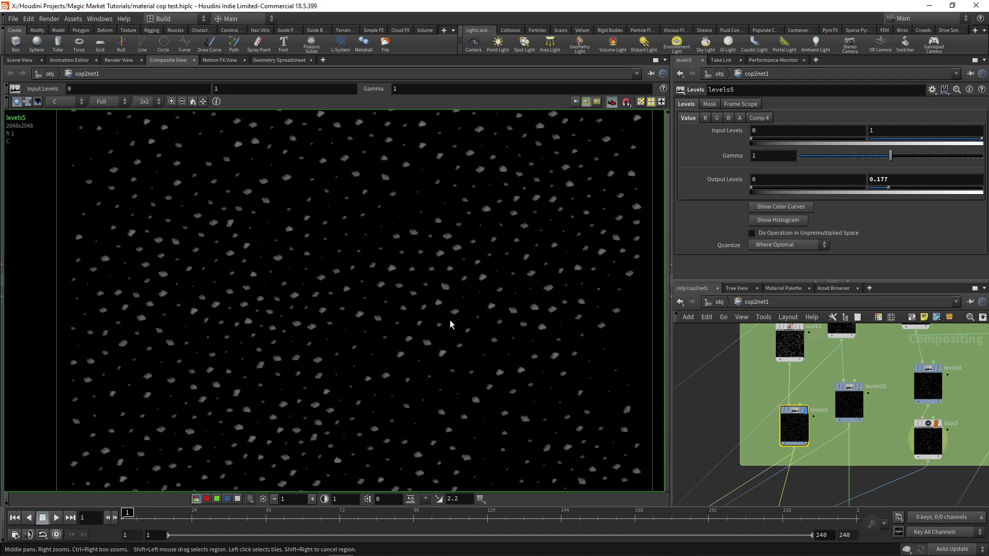
- Display blend1 again, then display blend2 and examine its blended diffuse result up close
{"action": "middle_click_drag", "start_coordinate": [863, 481], "coordinate": [870, 288]}
{"action": "middle_click_drag", "start_coordinate": [796, 500], "coordinate": [836, 361]}
{"action": "scroll", "coordinate": [835, 362], "scroll_direction": "up", "scroll_amount": 1}
{"action": "left_click", "coordinate": [777, 383]}
{"action": "left_click", "coordinate": [762, 384]}
{"action": "scroll", "coordinate": [452, 281], "scroll_direction": "down", "scroll_amount": 1}
{"action": "left_click", "coordinate": [865, 417]}
{"action": "scroll", "coordinate": [501, 367], "scroll_direction": "up", "scroll_amount": 7}
{"action": "scroll", "coordinate": [314, 351], "scroll_direction": "down", "scroll_amount": 5}
{"action": "middle_click_drag", "start_coordinate": [364, 344], "coordinate": [455, 368]}
{"action": "scroll", "coordinate": [438, 283], "scroll_direction": "down", "scroll_amount": 3}
- Display the blend3 node and examine the diffuse map with its rocks and twigs
{"action": "middle_click_drag", "start_coordinate": [908, 390], "coordinate": [823, 465]}
{"action": "scroll", "coordinate": [785, 402], "scroll_direction": "down", "scroll_amount": 1}
{"action": "scroll", "coordinate": [814, 448], "scroll_direction": "up", "scroll_amount": 2}
{"action": "left_click", "coordinate": [803, 482]}
{"action": "scroll", "coordinate": [408, 335], "scroll_direction": "up", "scroll_amount": 3}
{"action": "scroll", "coordinate": [824, 461], "scroll_direction": "down", "scroll_amount": 2}
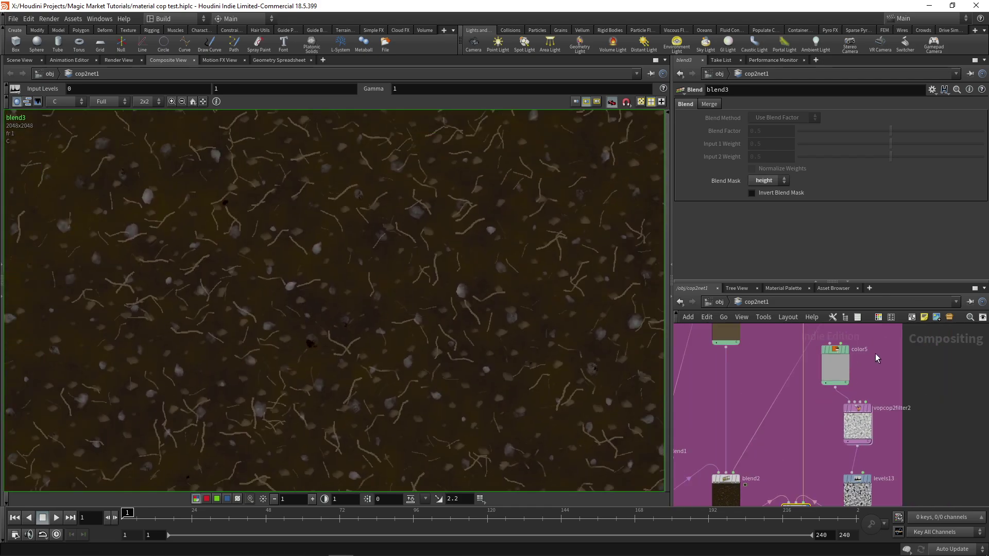
- View the color5 and vopcop2filter2 outputs that lead into blend3
{"action": "middle_click_drag", "start_coordinate": [871, 355], "coordinate": [851, 375]}
{"action": "scroll", "coordinate": [868, 403], "scroll_direction": "up", "scroll_amount": 1}
{"action": "left_click", "coordinate": [827, 366]}
{"action": "middle_click_drag", "start_coordinate": [871, 408], "coordinate": [851, 372]}
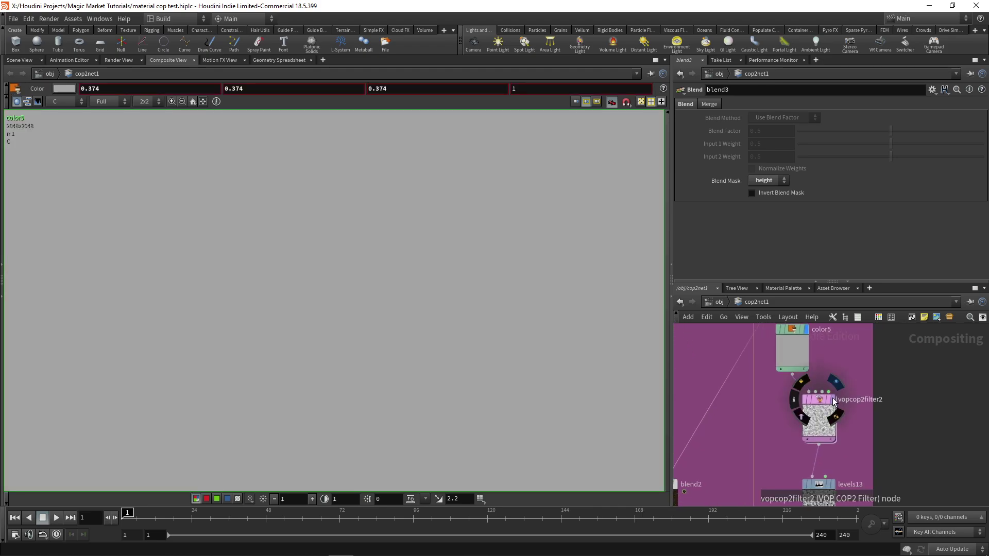
{"action": "left_click", "coordinate": [833, 398]}
{"action": "scroll", "coordinate": [485, 345], "scroll_direction": "down", "scroll_amount": 3}
{"action": "middle_click_drag", "start_coordinate": [484, 344], "coordinate": [419, 277]}
- Display levels13 and inspect the level settings of the noise that feeds blend3
{"action": "scroll", "coordinate": [696, 407], "scroll_direction": "up", "scroll_amount": 1}
{"action": "middle_click_drag", "start_coordinate": [871, 493], "coordinate": [840, 425]}
{"action": "left_click", "coordinate": [826, 434]}
{"action": "left_click", "coordinate": [815, 453]}
{"action": "middle_click_drag", "start_coordinate": [856, 459], "coordinate": [860, 416]}
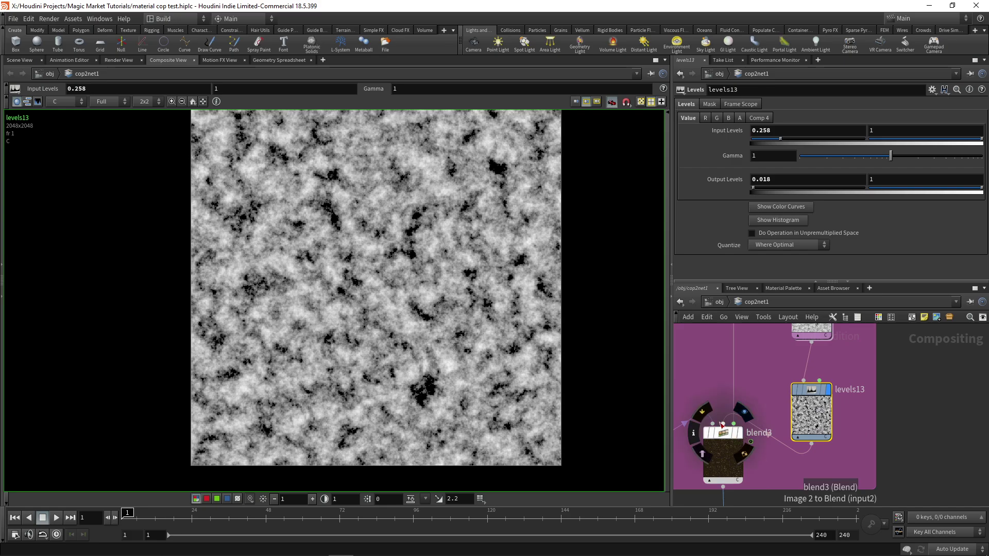
- Display the blend3 node and examine the rocks and twigs in its diffuse result up close
{"action": "left_click", "coordinate": [742, 439]}
{"action": "left_click", "coordinate": [726, 444]}
{"action": "scroll", "coordinate": [443, 388], "scroll_direction": "up", "scroll_amount": 4}
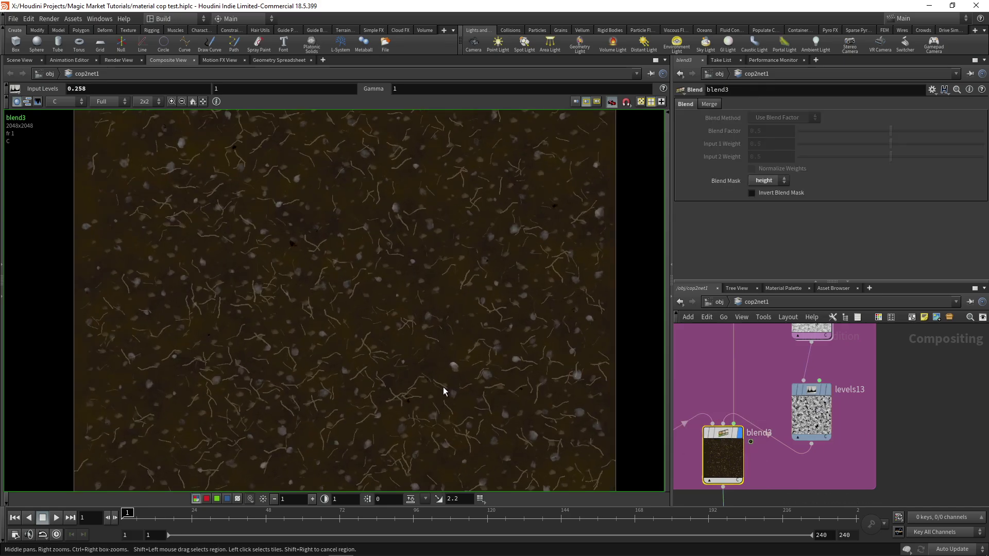
{"action": "scroll", "coordinate": [466, 348], "scroll_direction": "up", "scroll_amount": 1}
{"action": "mouse_move", "coordinate": [310, 343]}
{"action": "middle_mouse_down"}
{"action": "mouse_move", "coordinate": [451, 311]}
{"action": "mouse_move", "coordinate": [457, 355]}
{"action": "middle_mouse_up"}
{"action": "middle_click_drag", "start_coordinate": [258, 361], "coordinate": [400, 338]}
{"action": "middle_click_drag", "start_coordinate": [216, 362], "coordinate": [357, 322]}
{"action": "middle_click_drag", "start_coordinate": [433, 289], "coordinate": [402, 342]}
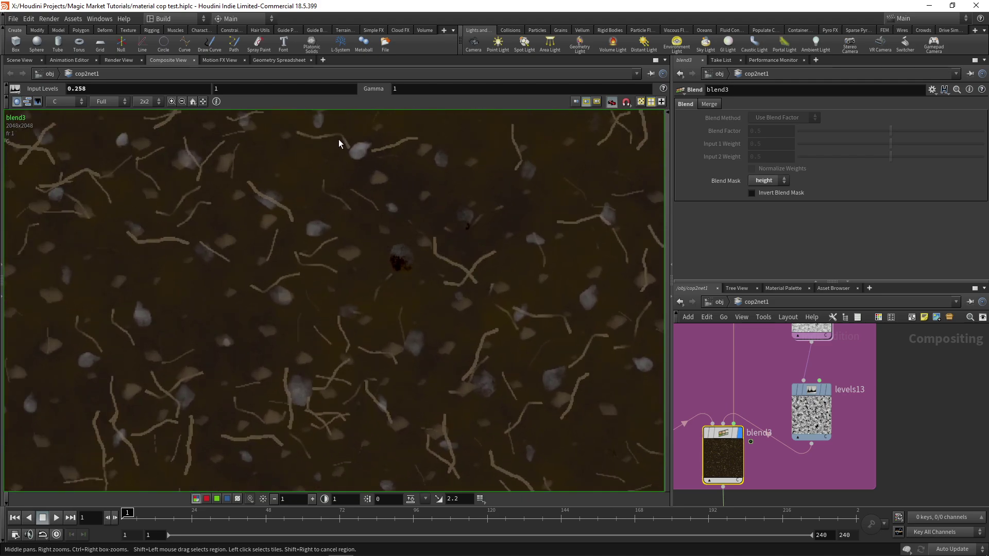
{"action": "scroll", "coordinate": [446, 332], "scroll_direction": "down", "scroll_amount": 6}
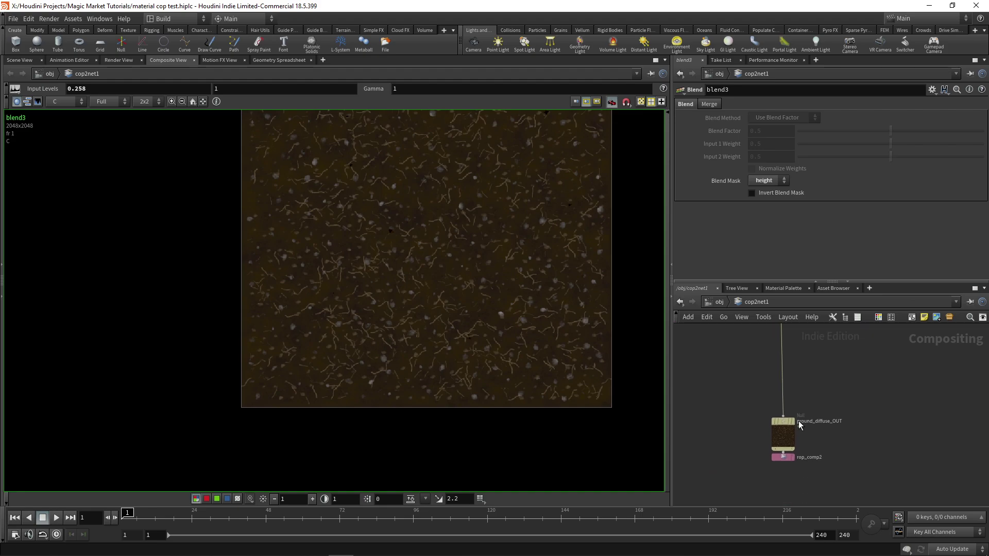
- Display the ground_diffuse_OUT null at the end of the diffuse branch
{"action": "scroll", "coordinate": [798, 423], "scroll_direction": "up", "scroll_amount": 2}
{"action": "left_click_drag", "start_coordinate": [780, 422], "coordinate": [780, 357]}
{"action": "left_click", "coordinate": [782, 355]}
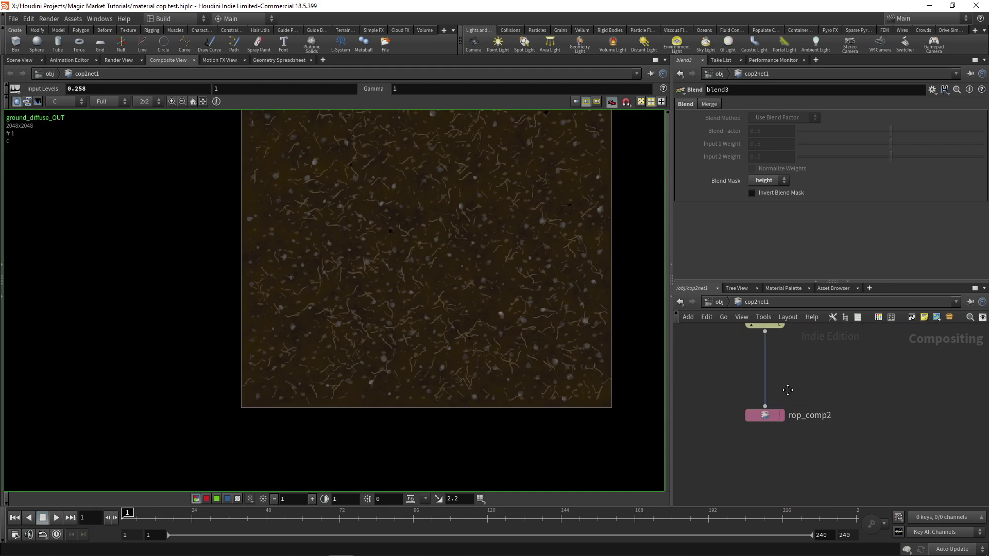
- Select rop_comp2 and inspect its output picture and plane settings
{"action": "left_click", "coordinate": [777, 419]}
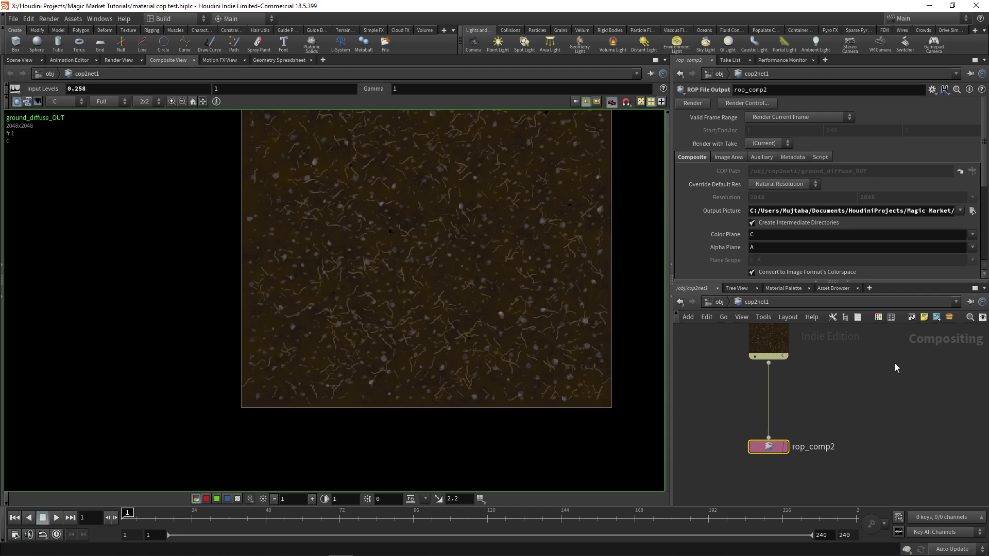
{"action": "scroll", "coordinate": [815, 410], "scroll_direction": "down", "scroll_amount": 2}
{"action": "middle_click_drag", "start_coordinate": [767, 410], "coordinate": [860, 425]}
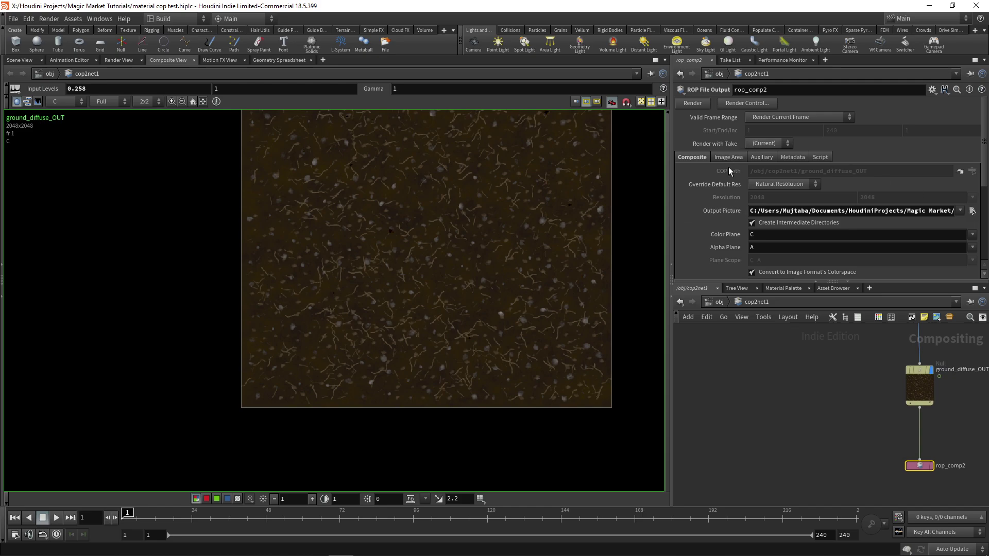
{"action": "scroll", "coordinate": [732, 176], "scroll_direction": "down", "scroll_amount": 4}
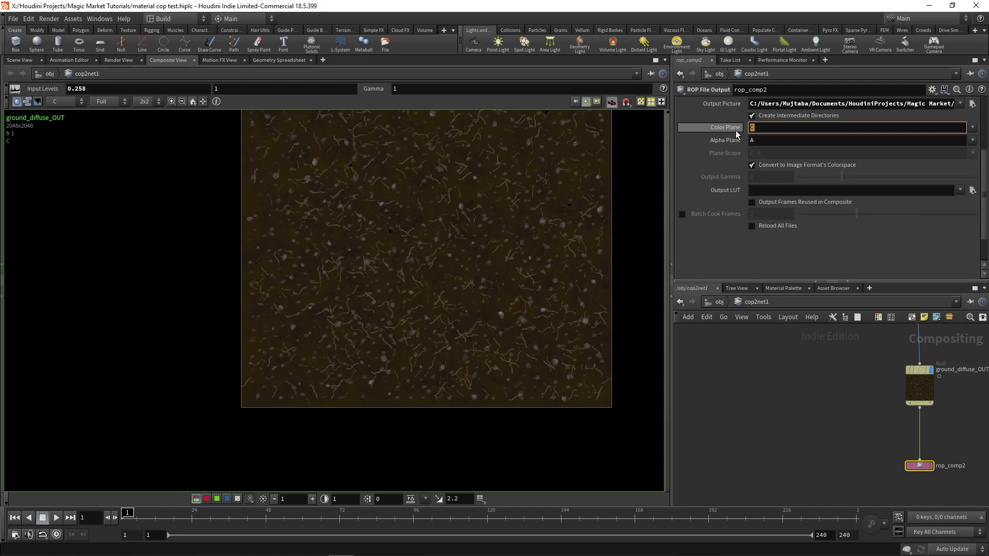
- Survey the whole network, from the height and diffuse groups to the displacement, roughness and diffuse outputs
{"action": "scroll", "coordinate": [767, 413], "scroll_direction": "down", "scroll_amount": 3}
{"action": "middle_click_drag", "start_coordinate": [773, 401], "coordinate": [952, 404]}
{"action": "scroll", "coordinate": [771, 415], "scroll_direction": "down", "scroll_amount": 3}
{"action": "middle_click_drag", "start_coordinate": [789, 420], "coordinate": [874, 413]}
{"action": "scroll", "coordinate": [823, 405], "scroll_direction": "up", "scroll_amount": 3}
{"action": "left_click", "coordinate": [680, 302]}
{"action": "scroll", "coordinate": [716, 430], "scroll_direction": "down", "scroll_amount": 2}
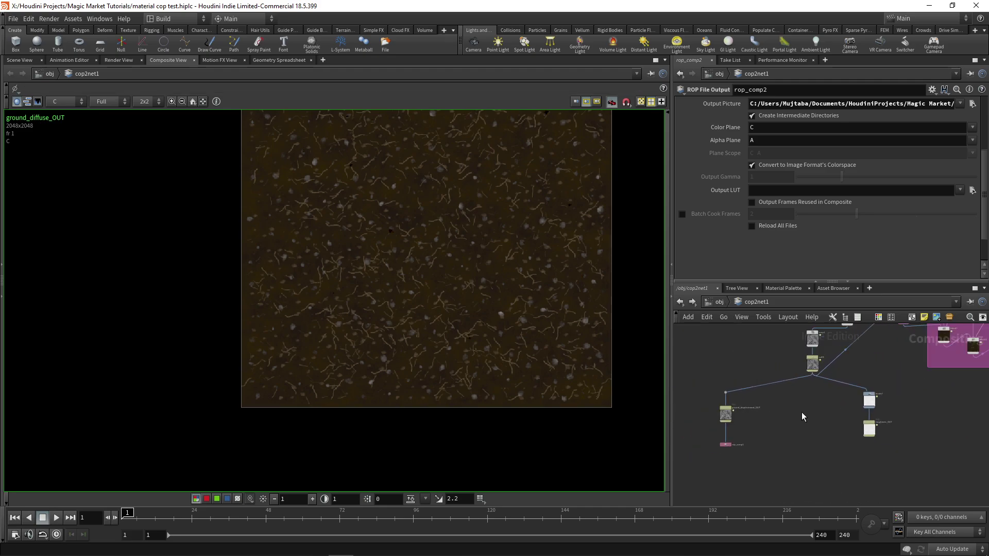
{"action": "middle_click_drag", "start_coordinate": [801, 412], "coordinate": [793, 421]}
{"action": "scroll", "coordinate": [742, 399], "scroll_direction": "down", "scroll_amount": 2}
{"action": "middle_click_drag", "start_coordinate": [751, 373], "coordinate": [733, 425]}
{"action": "scroll", "coordinate": [780, 469], "scroll_direction": "down", "scroll_amount": 2}
{"action": "scroll", "coordinate": [417, 203], "scroll_direction": "down", "scroll_amount": 2}
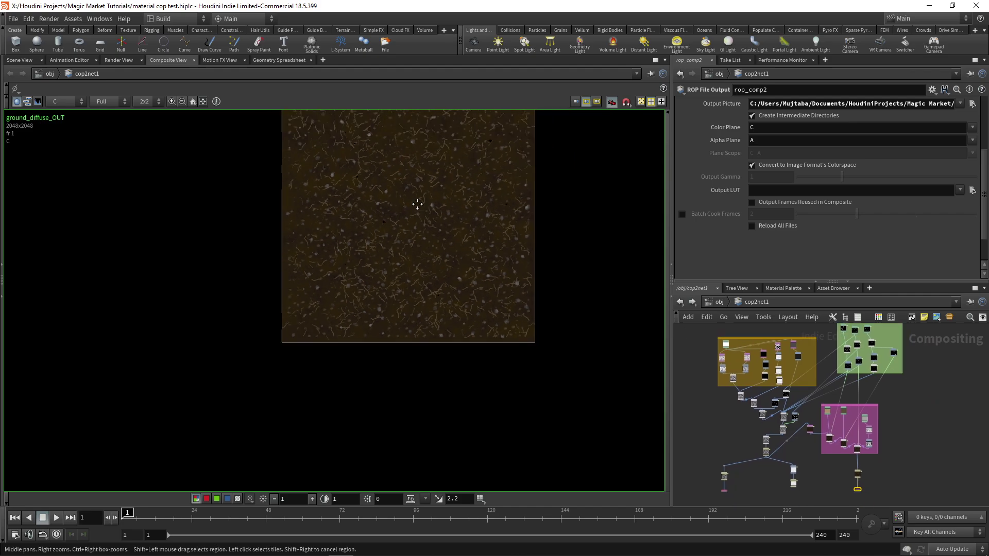
- Examine the ground diffuse map up close, then display the ground_displacement_OUT output
{"action": "scroll", "coordinate": [382, 214], "scroll_direction": "up", "scroll_amount": 5}
{"action": "scroll", "coordinate": [398, 268], "scroll_direction": "up", "scroll_amount": 3}
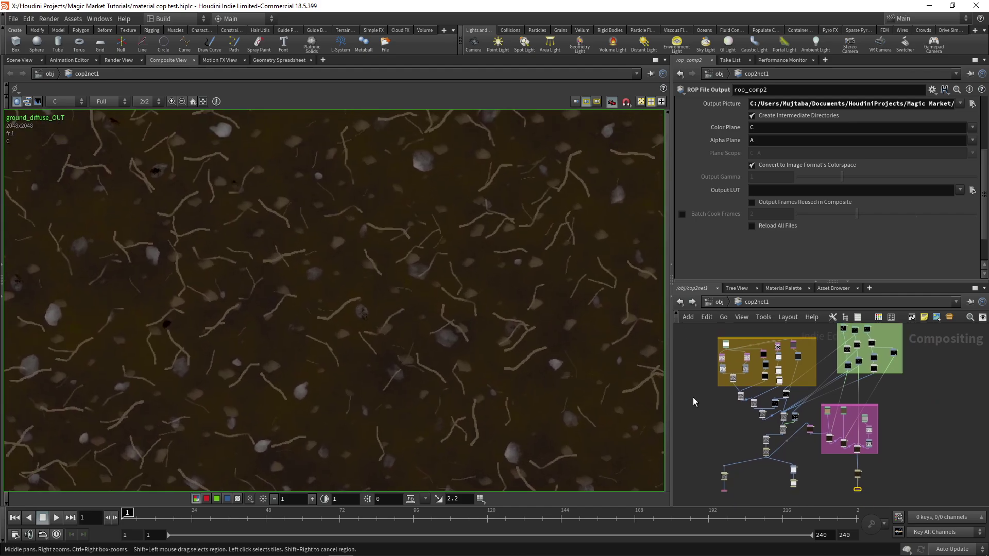
{"action": "scroll", "coordinate": [720, 431], "scroll_direction": "up", "scroll_amount": 4}
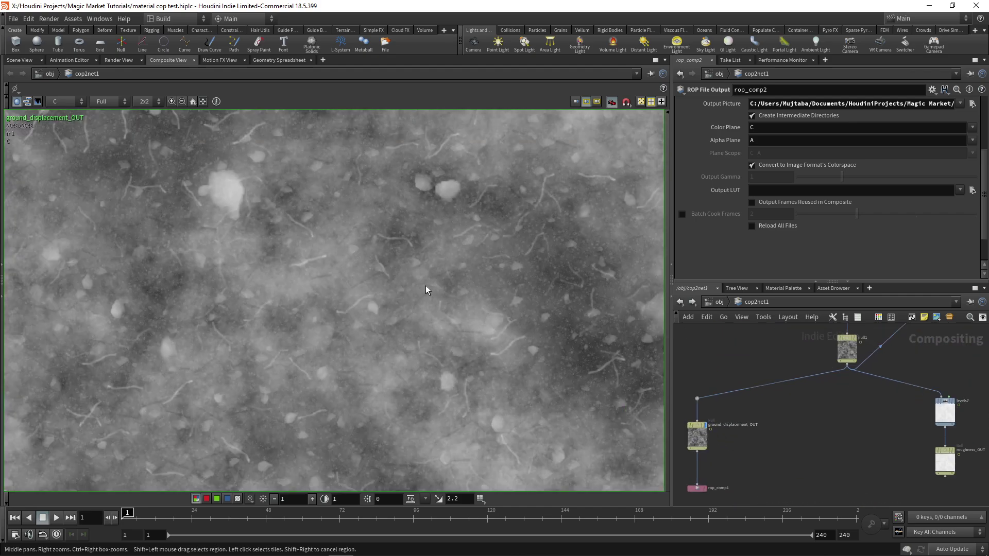
{"action": "scroll", "coordinate": [426, 289], "scroll_direction": "down", "scroll_amount": 1}
{"action": "scroll", "coordinate": [808, 378], "scroll_direction": "down", "scroll_amount": 2}
{"action": "scroll", "coordinate": [905, 407], "scroll_direction": "up", "scroll_amount": 2}
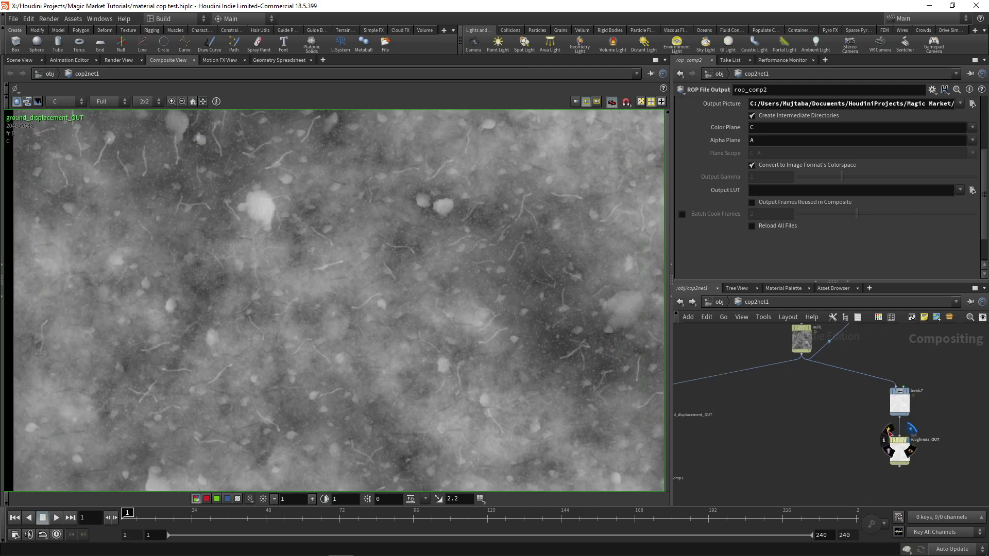
- Display the roughness_OUT node to view the roughness map
{"action": "left_click", "coordinate": [911, 430]}
{"action": "scroll", "coordinate": [471, 280], "scroll_direction": "down", "scroll_amount": 2}
{"action": "middle_click_drag", "start_coordinate": [471, 280], "coordinate": [356, 270]}
{"action": "scroll", "coordinate": [355, 269], "scroll_direction": "down", "scroll_amount": 1}
{"action": "middle_click_drag", "start_coordinate": [969, 397], "coordinate": [936, 318]}
{"action": "scroll", "coordinate": [907, 374], "scroll_direction": "up", "scroll_amount": 2}
{"action": "left_click", "coordinate": [889, 373]}
- Display ground_displacement_OUT again and examine the combined height map's details both up close and in full
{"action": "scroll", "coordinate": [834, 364], "scroll_direction": "down", "scroll_amount": 1}
{"action": "middle_click_drag", "start_coordinate": [799, 355], "coordinate": [922, 364]}
{"action": "left_click", "coordinate": [796, 379]}
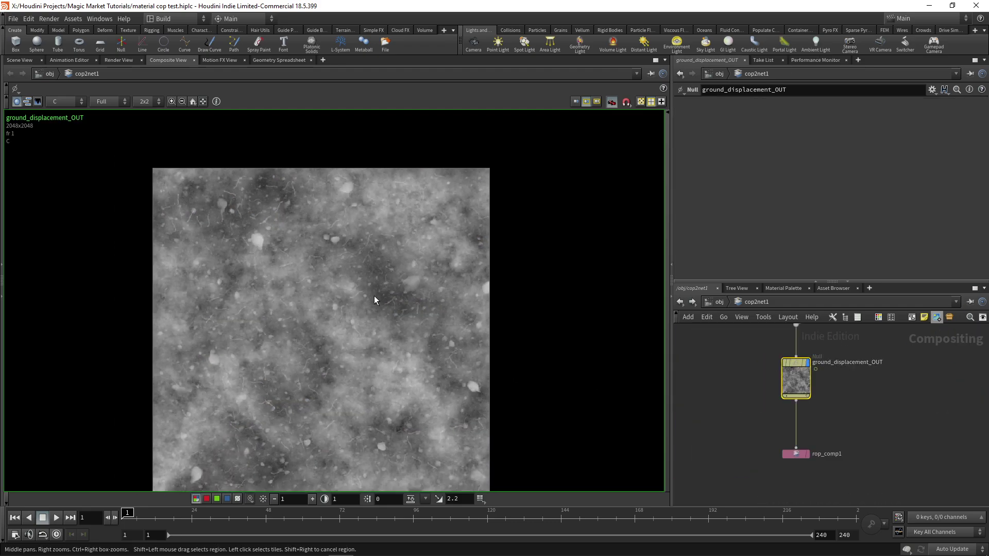
{"action": "middle_click_drag", "start_coordinate": [383, 292], "coordinate": [431, 243]}
{"action": "scroll", "coordinate": [435, 243], "scroll_direction": "up", "scroll_amount": 1}
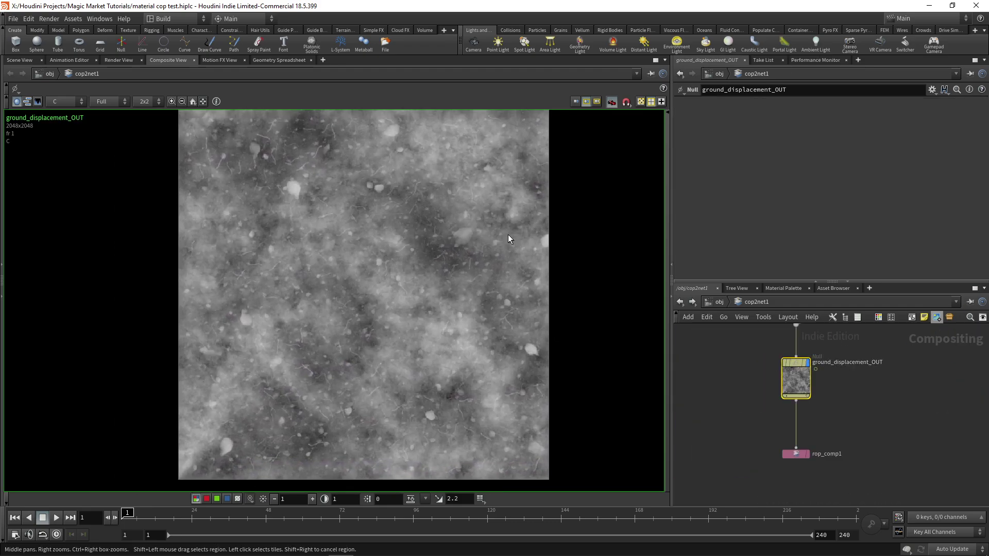
{"action": "scroll", "coordinate": [438, 237], "scroll_direction": "up", "scroll_amount": 3}
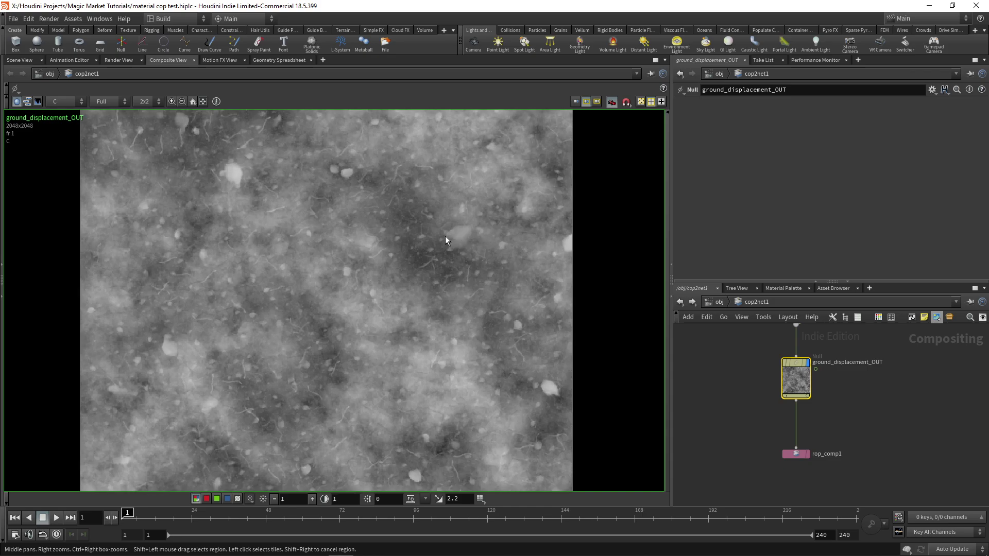
{"action": "middle_click_drag", "start_coordinate": [342, 226], "coordinate": [417, 286]}
{"action": "scroll", "coordinate": [447, 273], "scroll_direction": "down", "scroll_amount": 2}
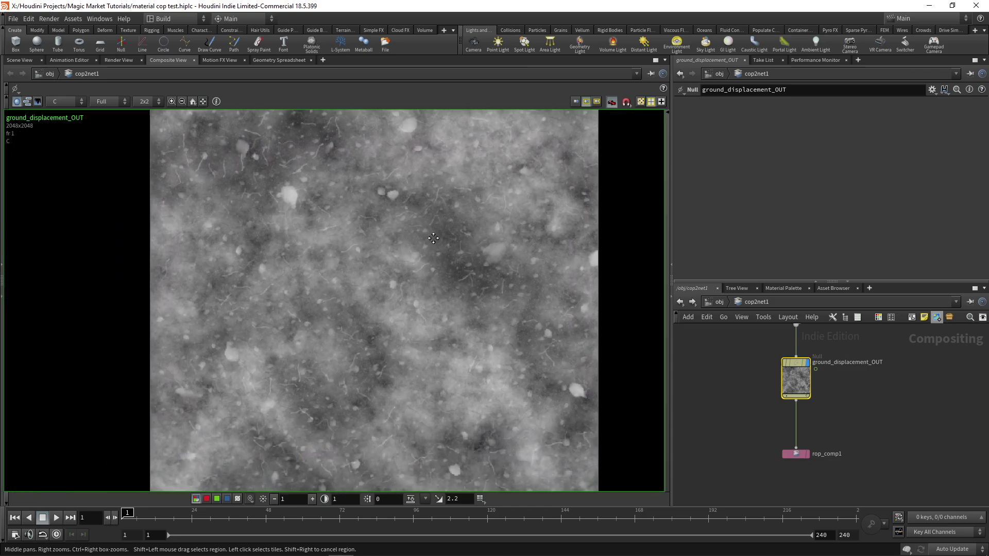
{"action": "scroll", "coordinate": [432, 233], "scroll_direction": "down", "scroll_amount": 1}
{"action": "scroll", "coordinate": [432, 234], "scroll_direction": "down", "scroll_amount": 2}
{"action": "middle_click_drag", "start_coordinate": [430, 240], "coordinate": [447, 244]}
{"action": "scroll", "coordinate": [431, 245], "scroll_direction": "up", "scroll_amount": 1}
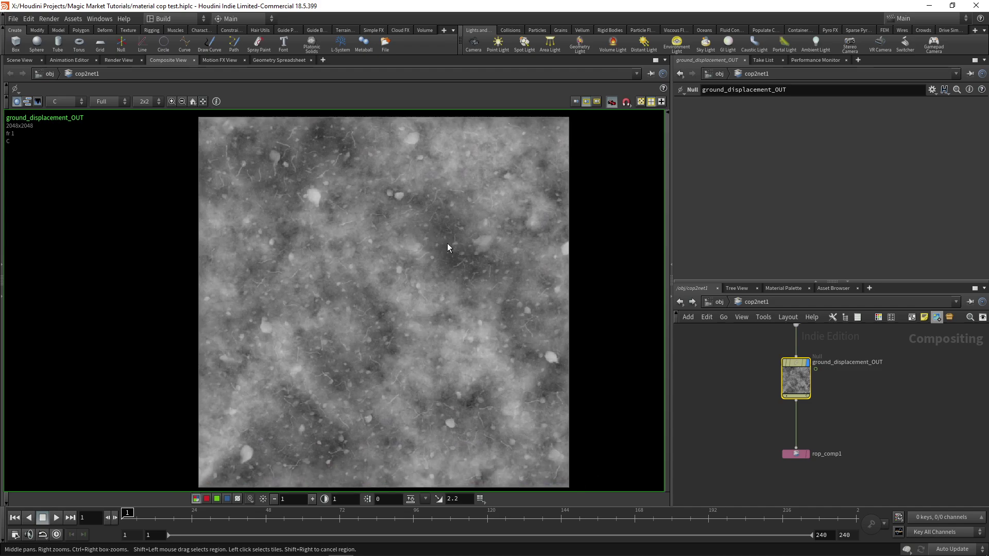
{"action": "scroll", "coordinate": [447, 247], "scroll_direction": "down", "scroll_amount": 1}
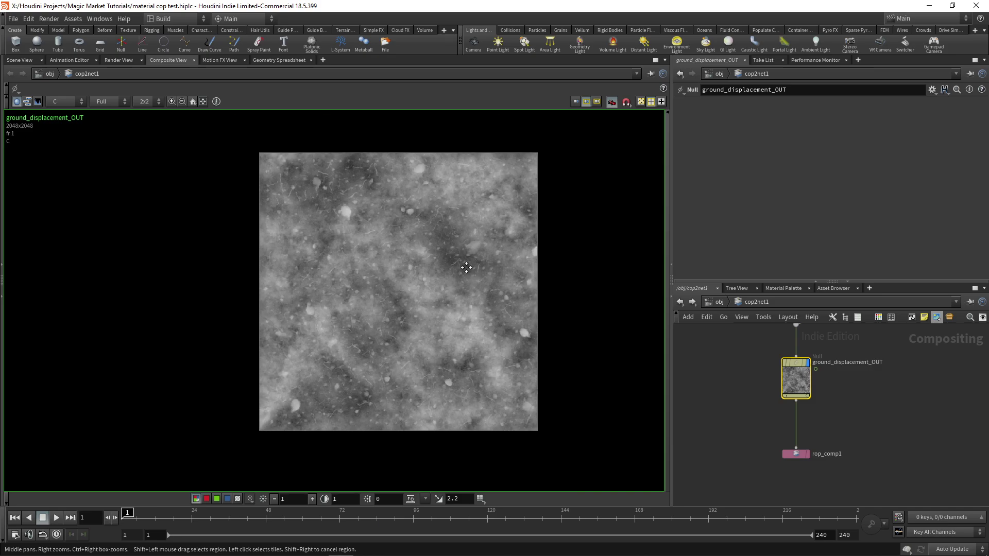
{"action": "scroll", "coordinate": [460, 264], "scroll_direction": "up", "scroll_amount": 1}
{"action": "middle_click_drag", "start_coordinate": [467, 282], "coordinate": [461, 278]}
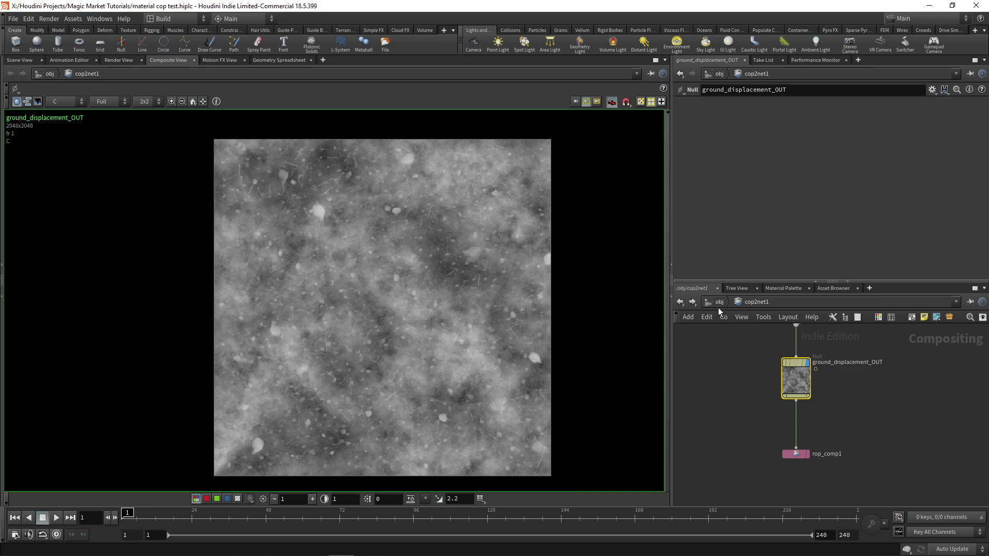
{"action": "scroll", "coordinate": [885, 393], "scroll_direction": "down", "scroll_amount": 6}
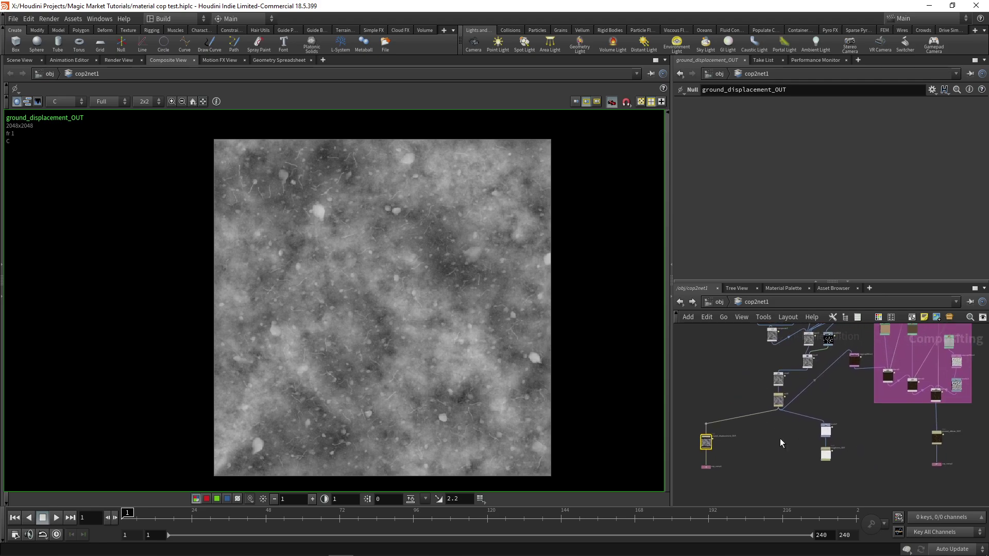
{"action": "middle_click_drag", "start_coordinate": [885, 428], "coordinate": [792, 440]}
{"action": "scroll", "coordinate": [799, 417], "scroll_direction": "down", "scroll_amount": 3}
{"action": "scroll", "coordinate": [794, 447], "scroll_direction": "up", "scroll_amount": 1}
{"action": "scroll", "coordinate": [793, 440], "scroll_direction": "up", "scroll_amount": 1}
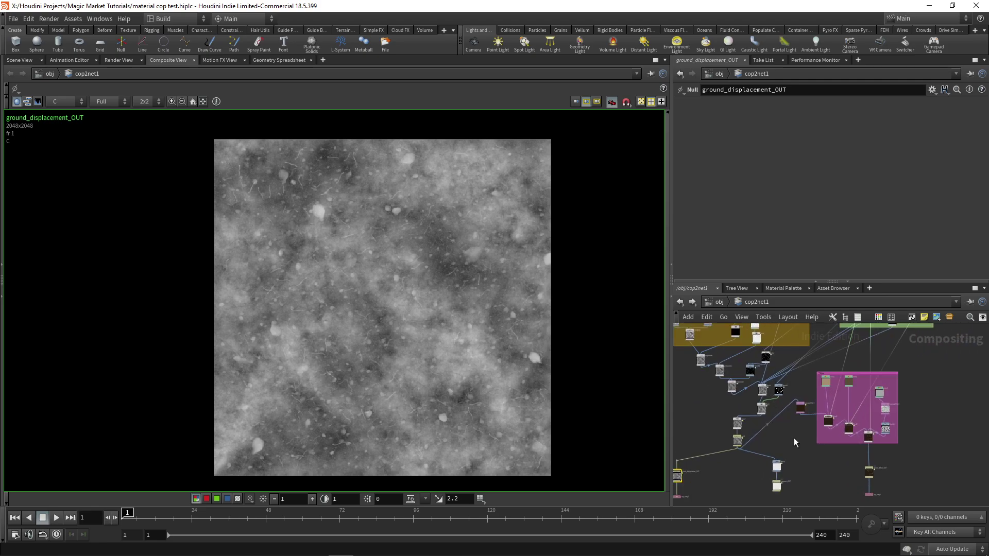